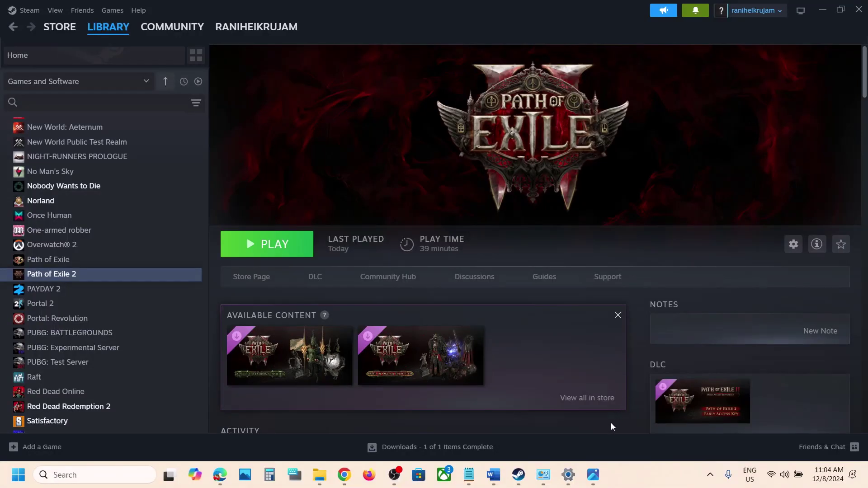
- Review the D3D12 exception screenshot and the fix-steps document, then bring up File Explorer
left_click(596, 480)
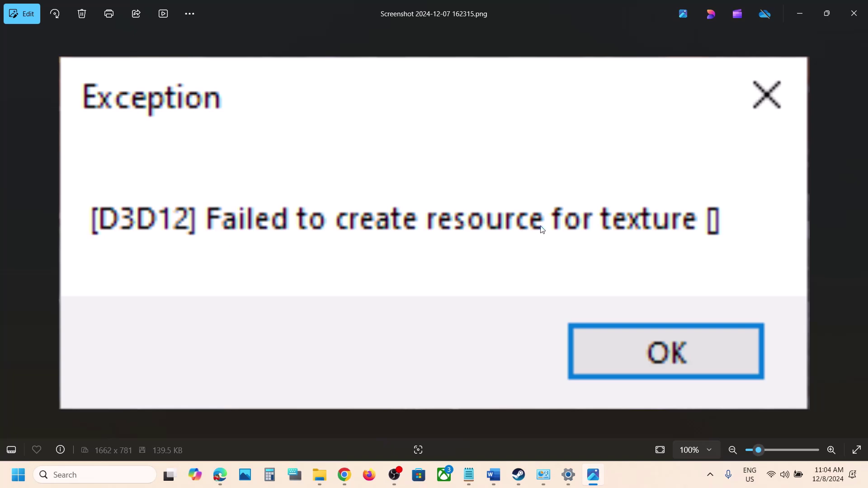
left_click(802, 16)
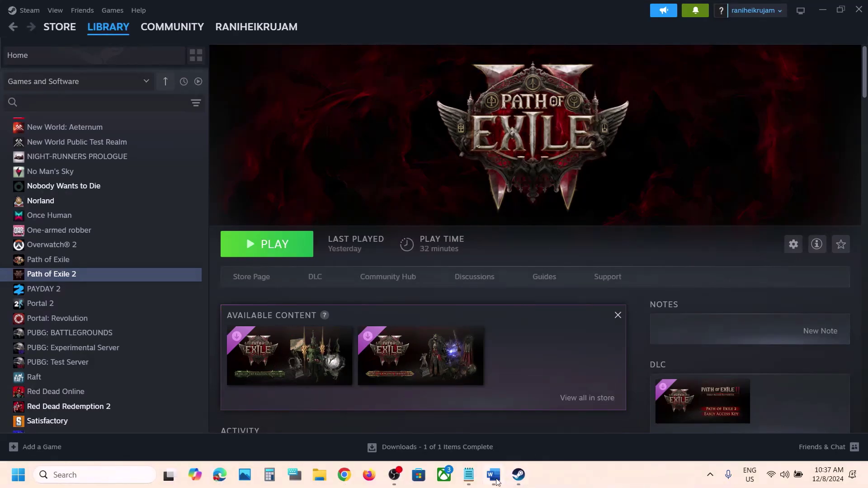
left_click(496, 481)
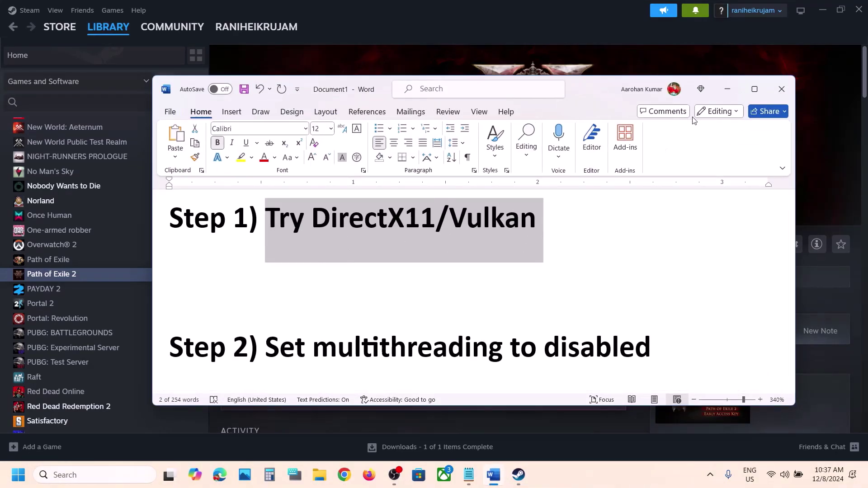
left_click(728, 90)
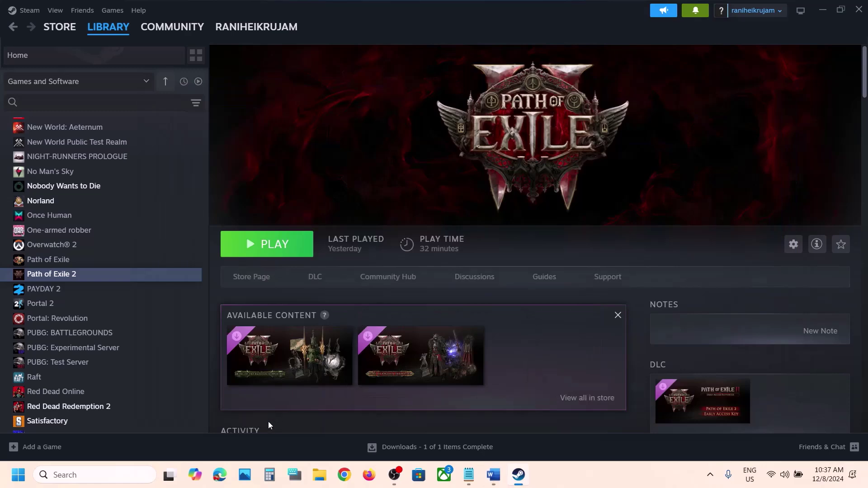
left_click(320, 476)
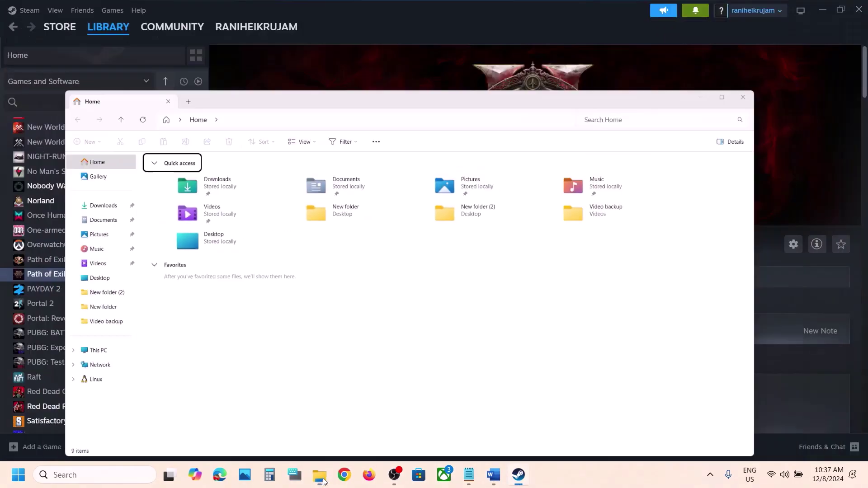
left_click(322, 479)
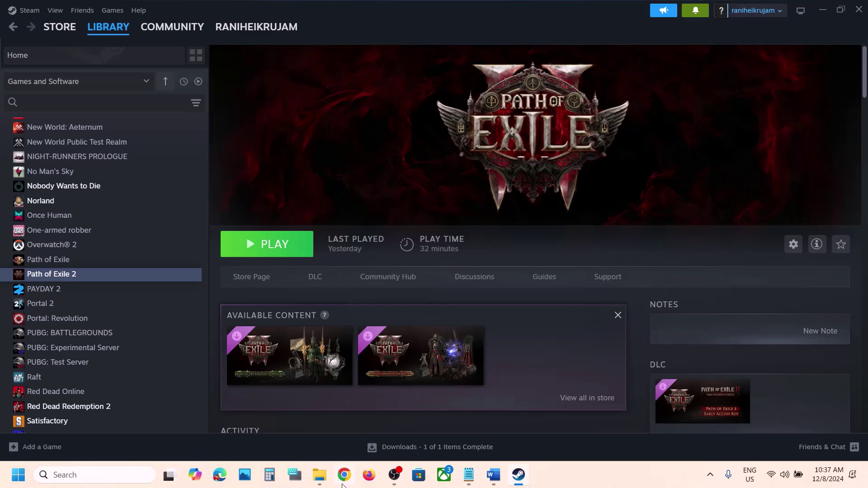
left_click(331, 472)
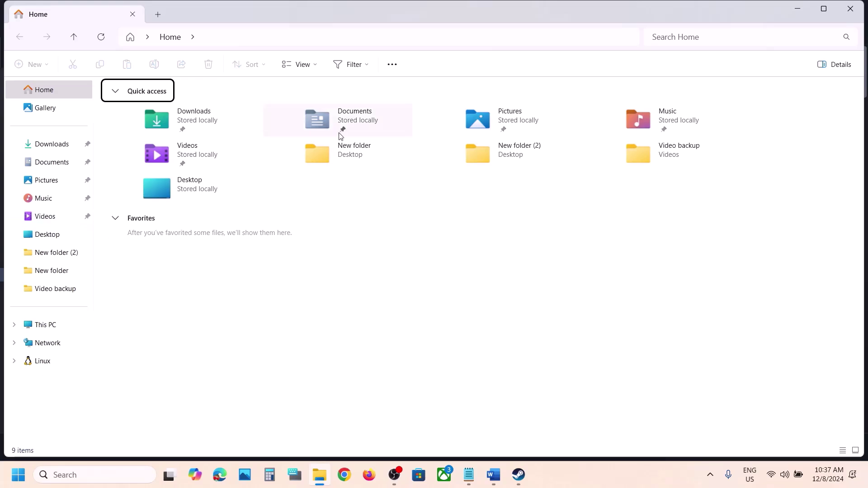
- Browse to Documents > My Games > Path of Exile 2 and show poe2_production_Config's context menu
left_click(49, 164)
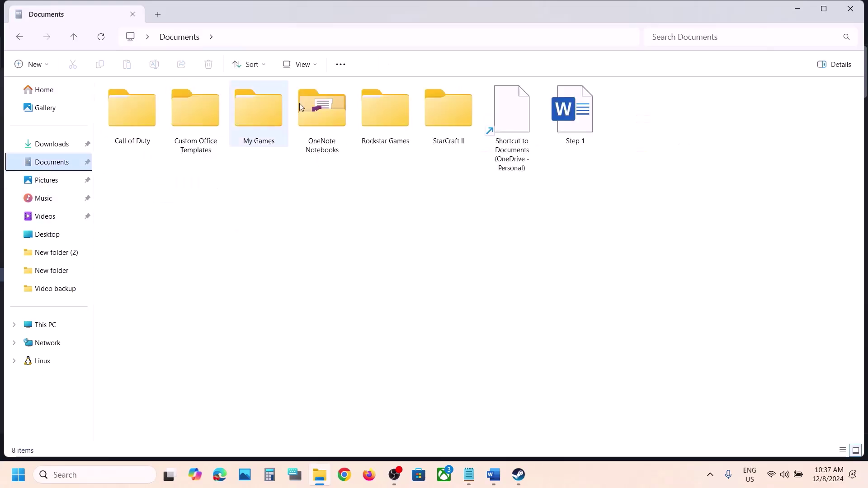
double_click(267, 114)
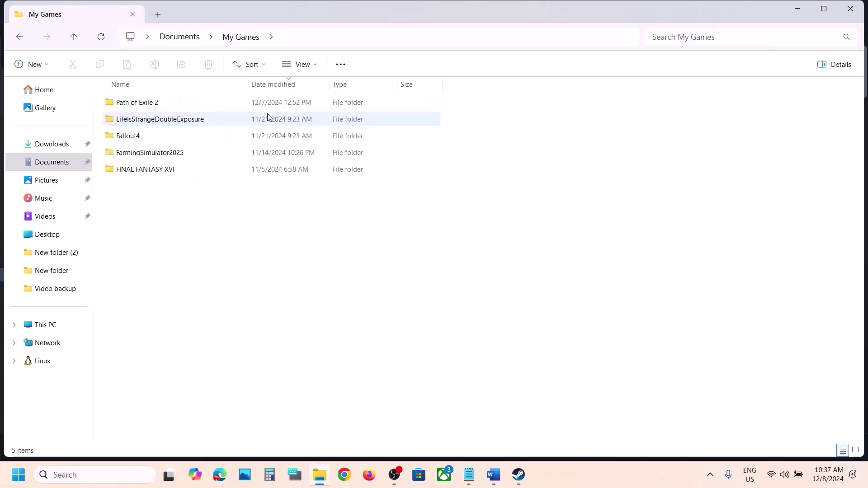
left_click(164, 107)
double_click(185, 109)
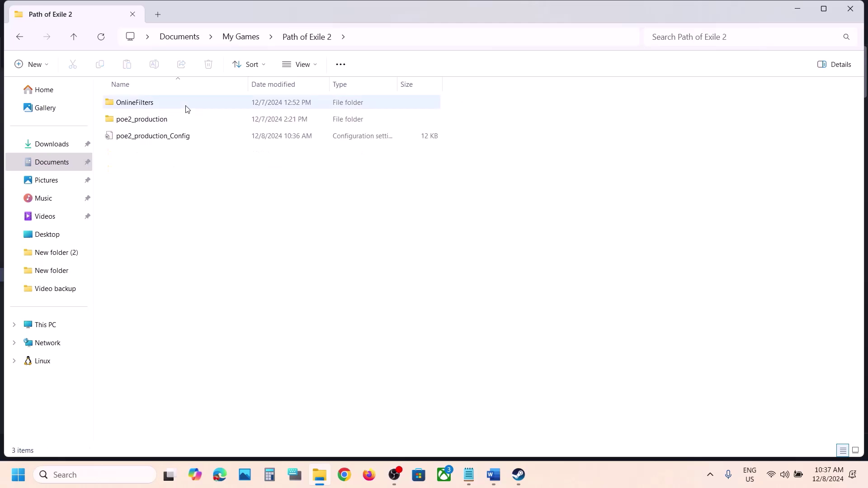
left_click(161, 137)
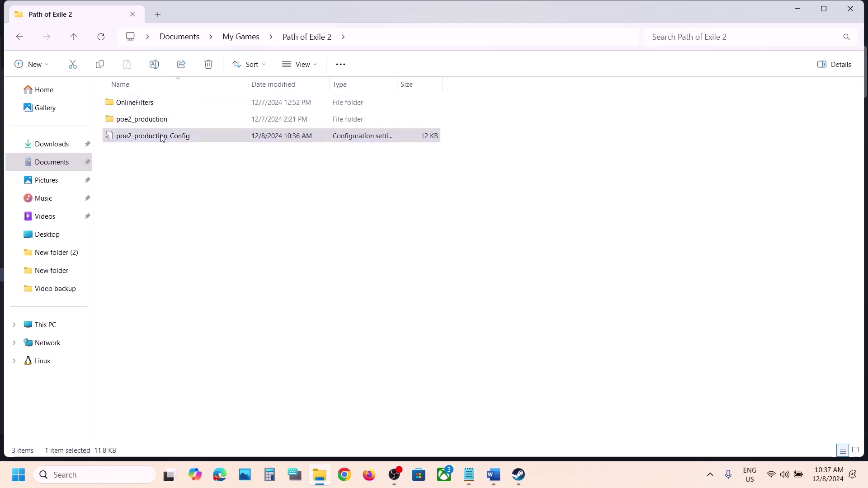
right_click(161, 137)
- Open the config in Notepad, change renderer_type from DirectX12 to DirectX11, and save
mouse_move(262, 198)
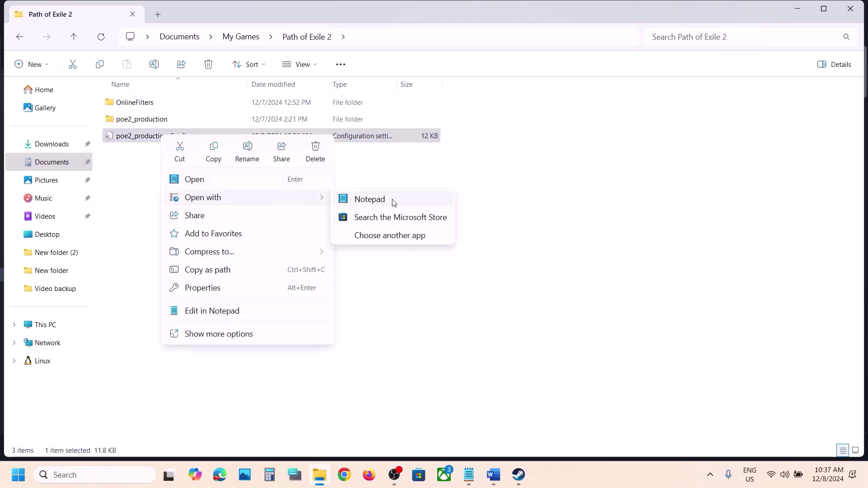
left_click(394, 203)
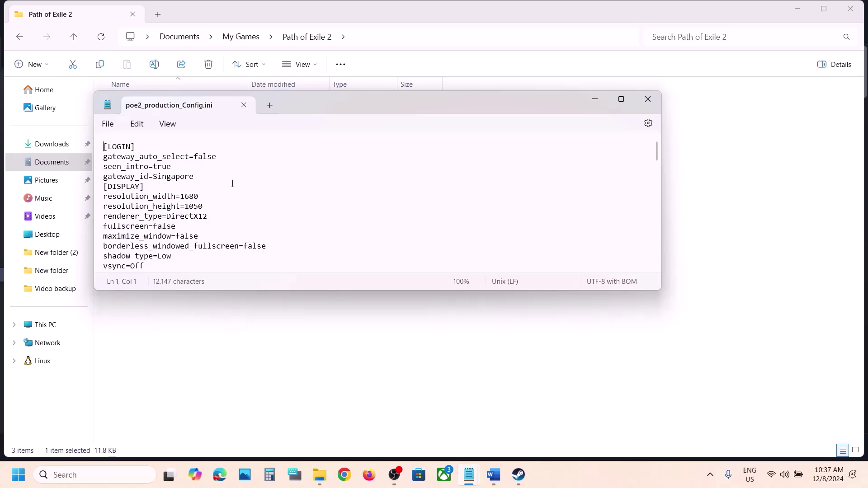
left_click(209, 216)
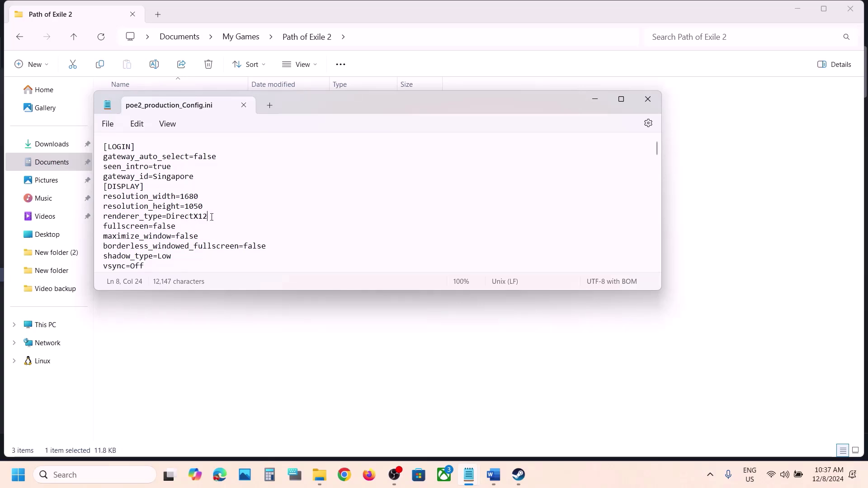
key("BackSpace")
left_click(107, 124)
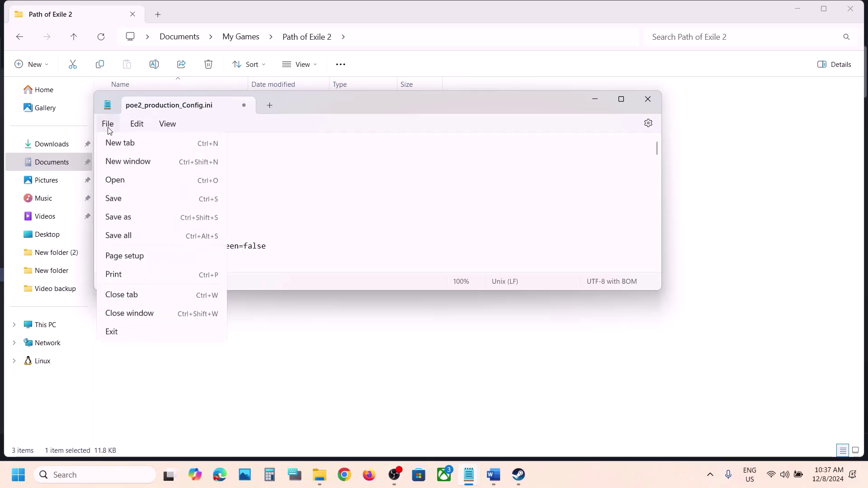
left_click(130, 204)
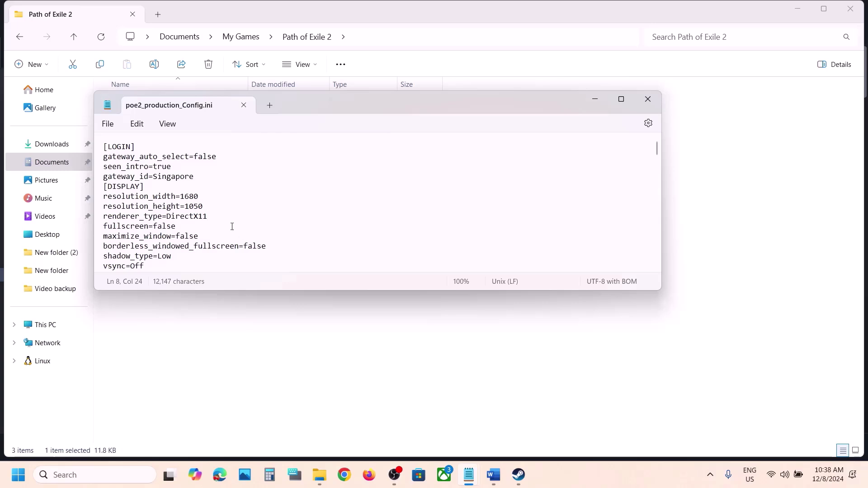
- Replace the renderer_type value DirectX11 with vulkan and save the file
left_click_drag(211, 217, 170, 220)
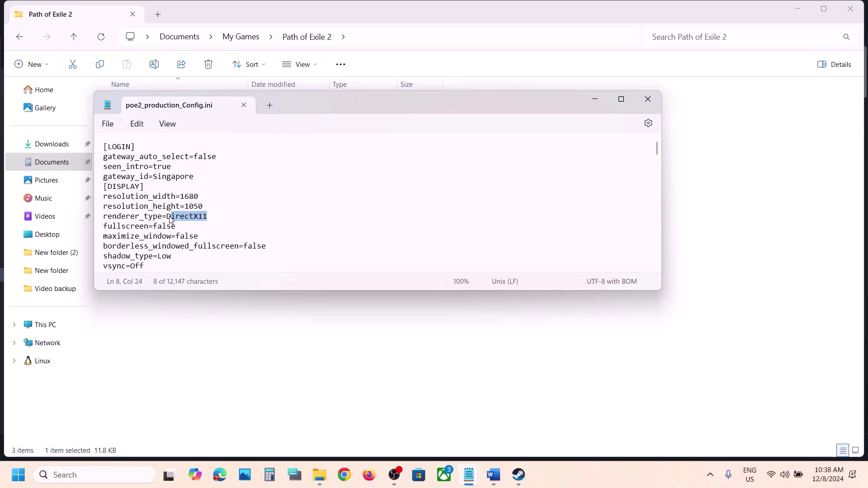
type("v")
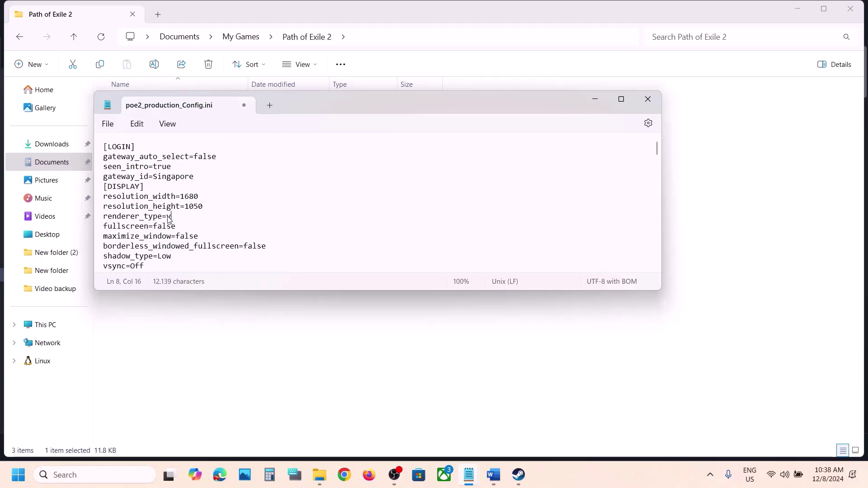
type("ulkan")
left_click(108, 124)
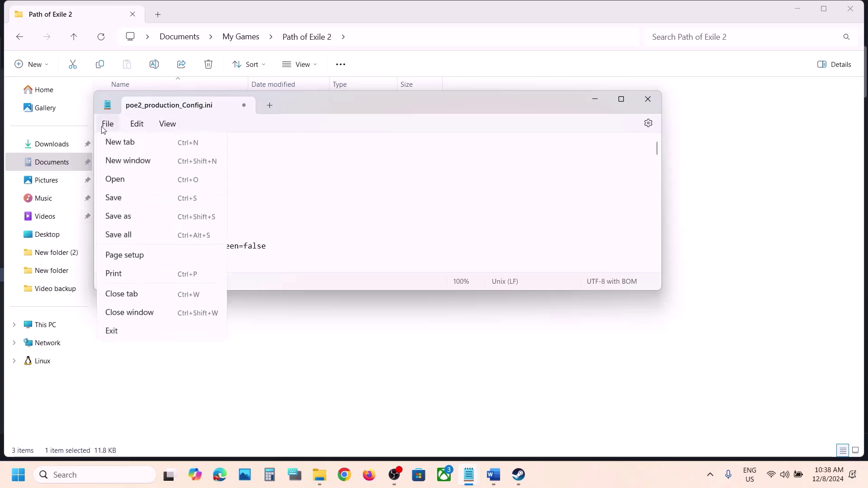
left_click(119, 202)
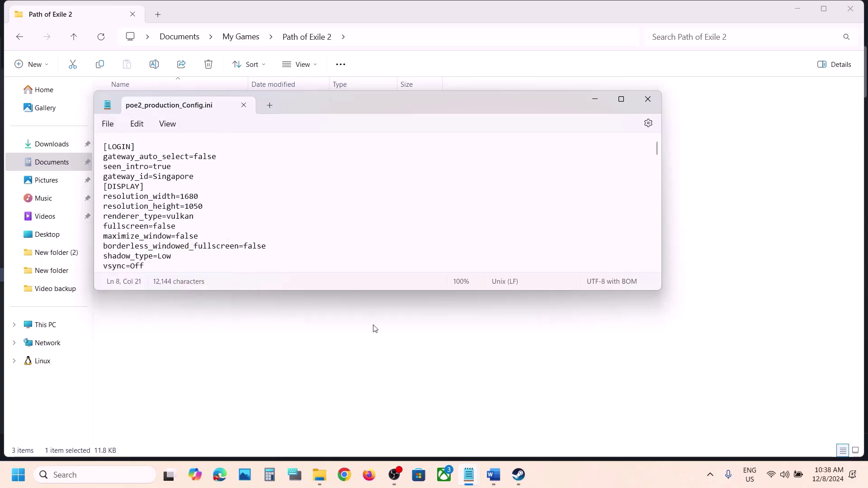
- Check the next instructions in the Word steps document, then return to the config
left_click(494, 474)
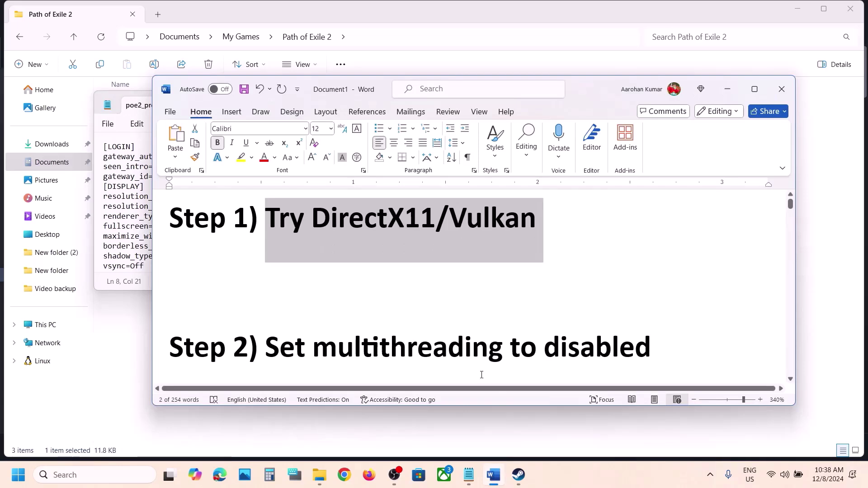
scroll(430, 330, "down", 1)
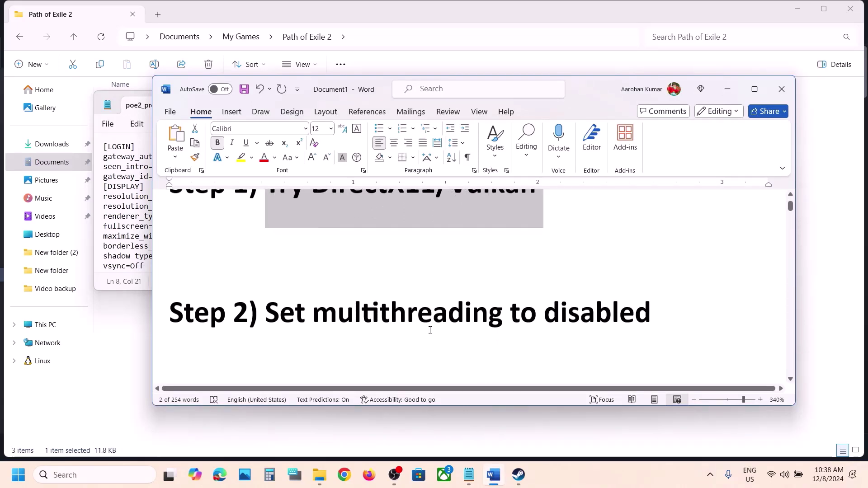
left_click_drag(338, 308, 669, 307)
left_click(728, 89)
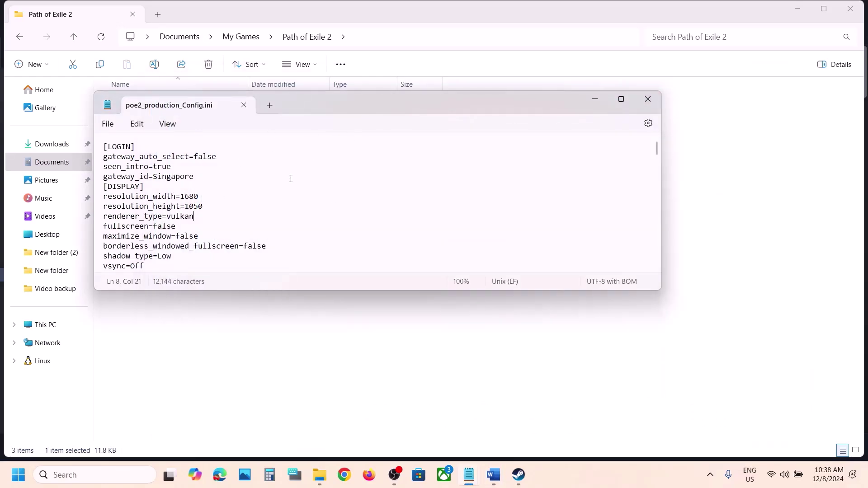
- Search for 'multi' and change engine_multithreading_mode from enabled to disabled, then save
key("ctrl+f")
key("Return")
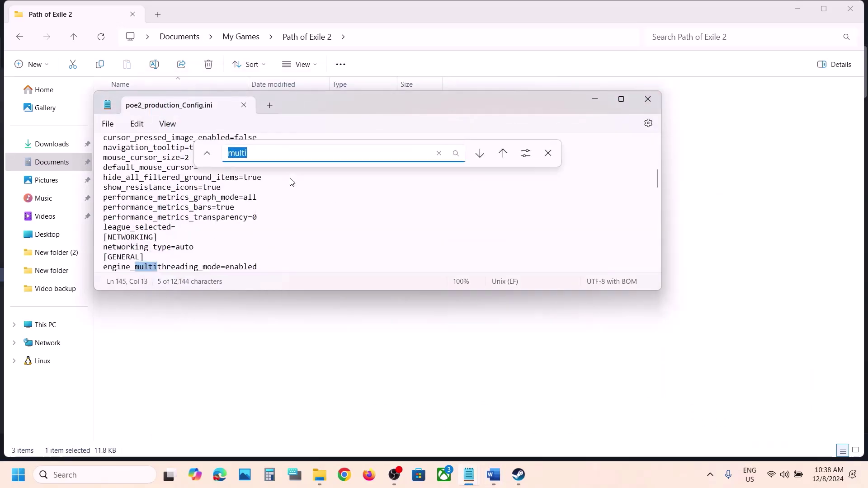
left_click(549, 153)
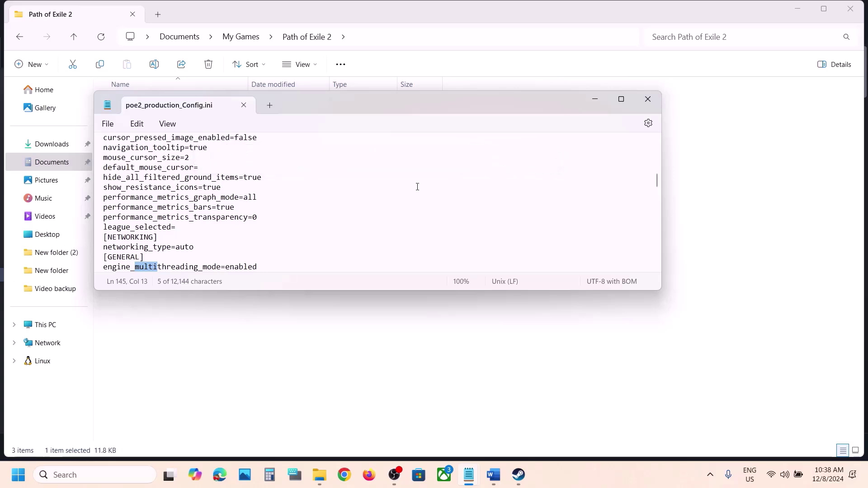
scroll(156, 248, "down", 2)
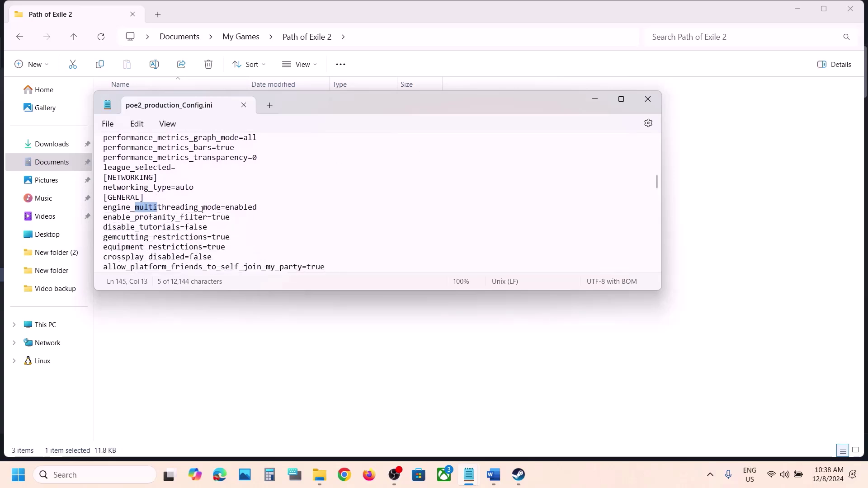
double_click(240, 207)
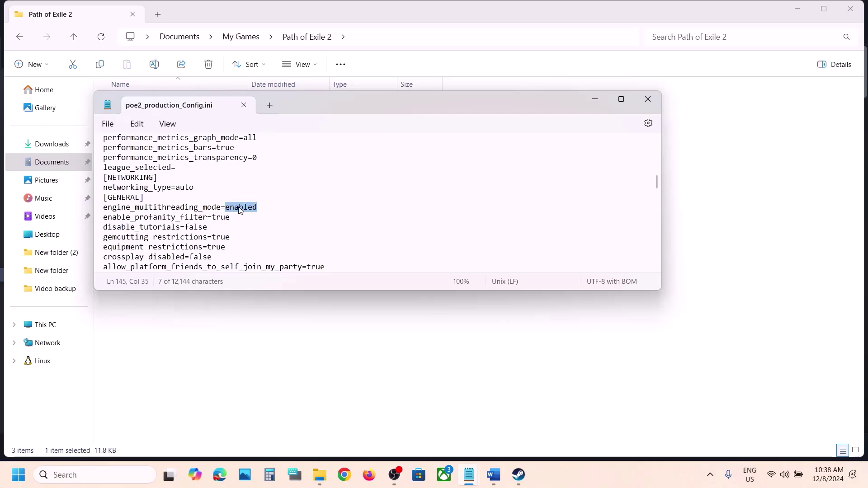
type("disab")
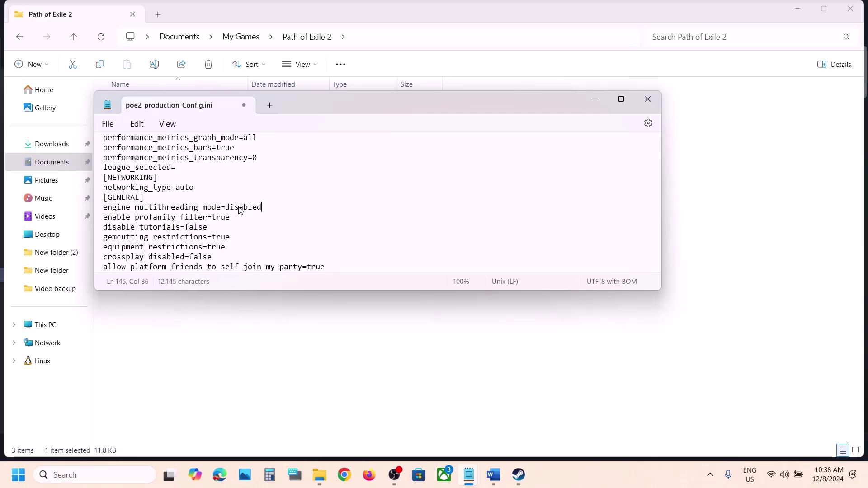
left_click(108, 123)
left_click(126, 202)
- Maximize the Word guide, highlight the Step 3 config-file instruction, then minimize Word
left_click(494, 475)
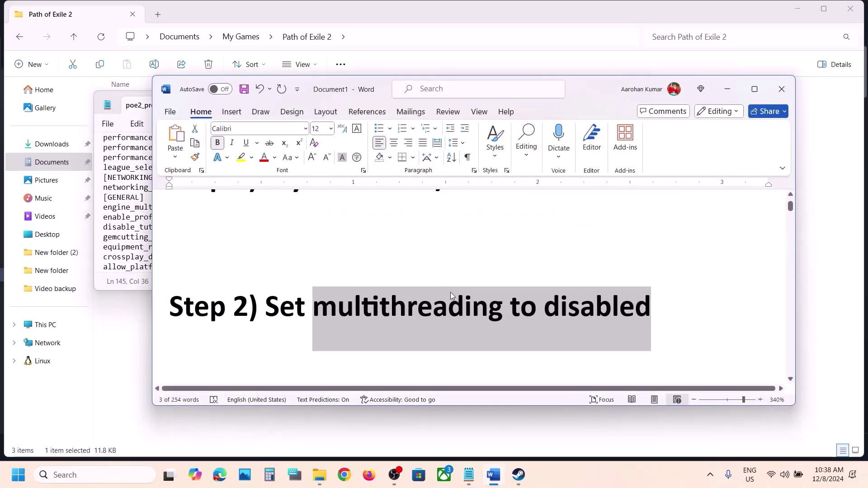
left_click(754, 89)
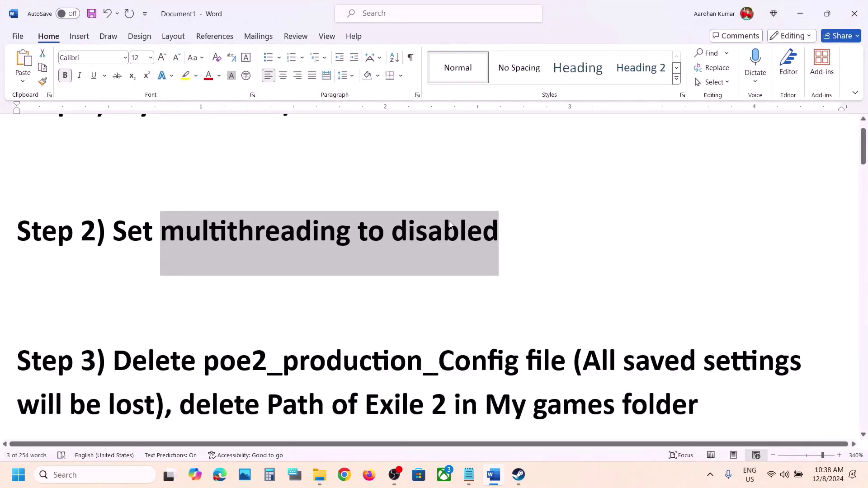
scroll(450, 223, "up", 1)
scroll(450, 221, "down", 5)
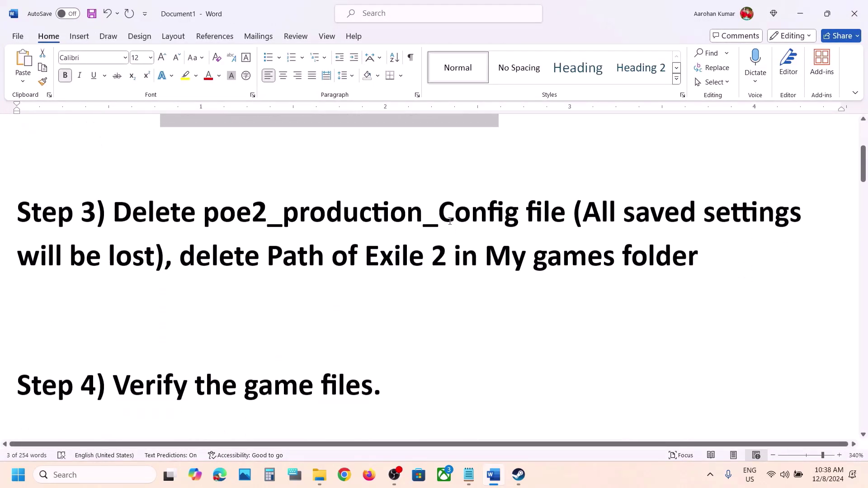
scroll(450, 220, "up", 3)
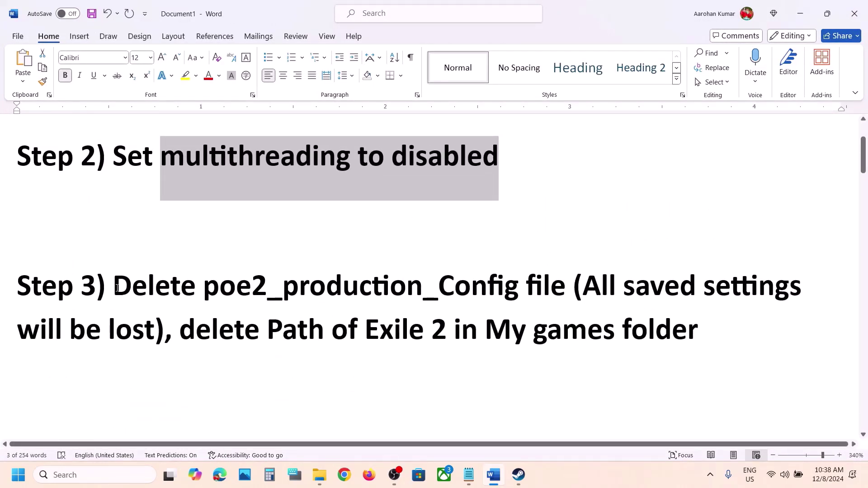
left_click_drag(116, 288, 141, 342)
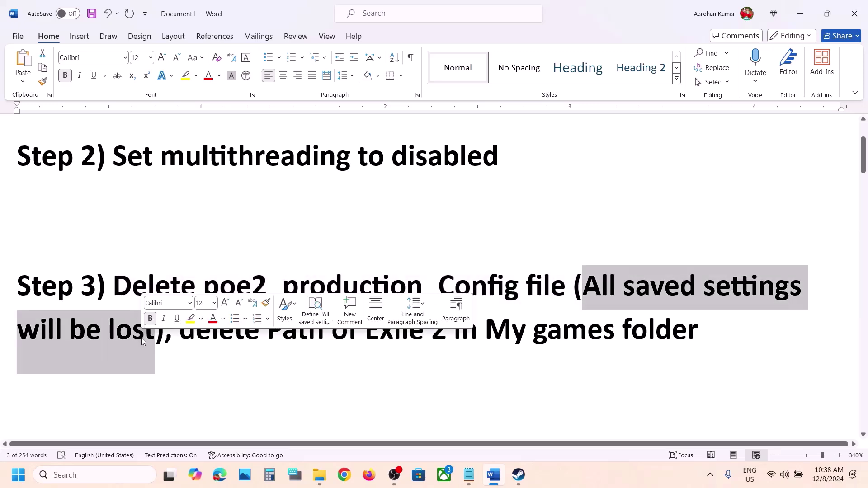
left_click(799, 15)
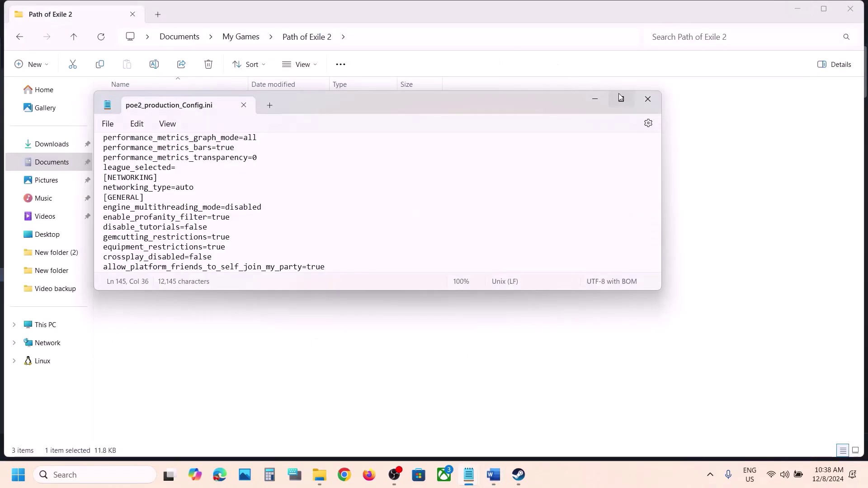
- Close Notepad and delete poe2_production_Config from Documents > My Games > Path of Exile 2
left_click(649, 100)
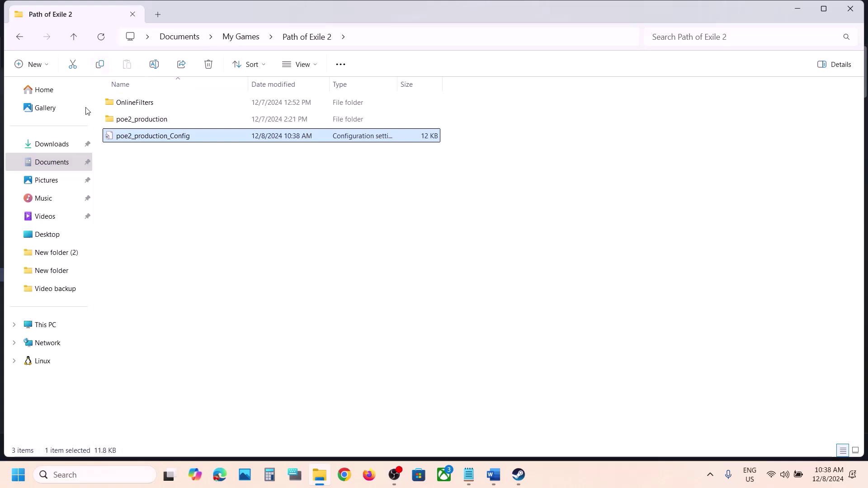
left_click(68, 164)
double_click(265, 112)
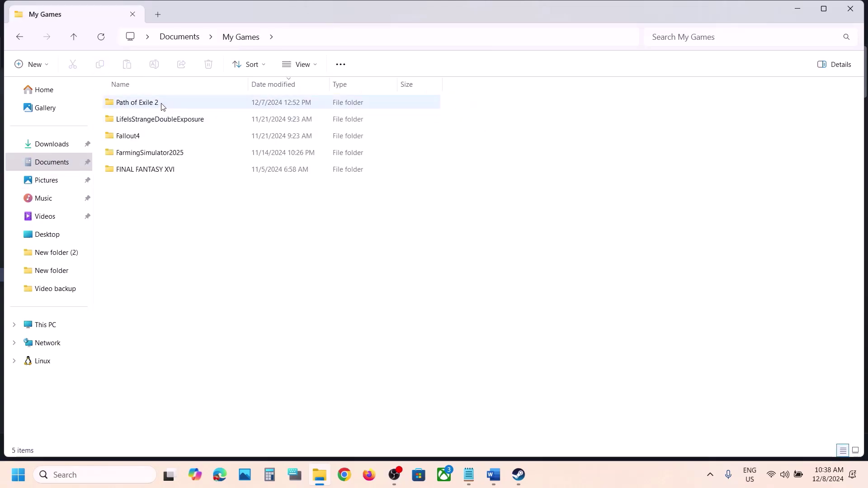
double_click(161, 105)
left_click(165, 138)
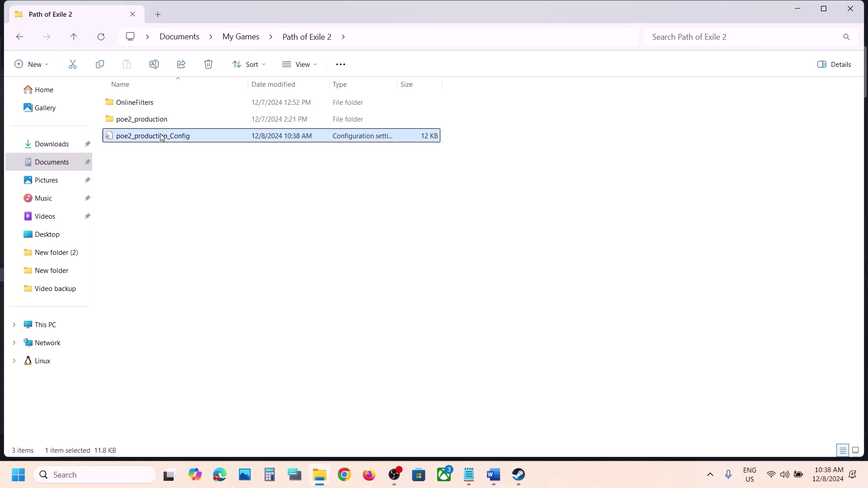
right_click(187, 141)
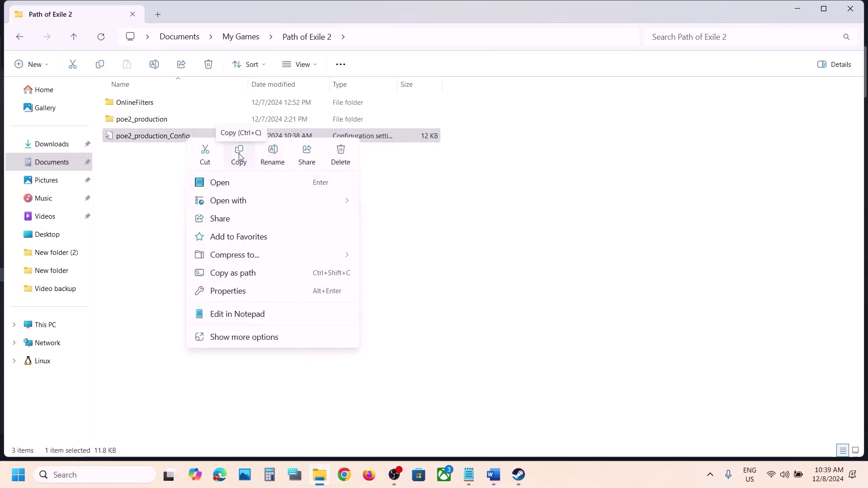
right_click(147, 139)
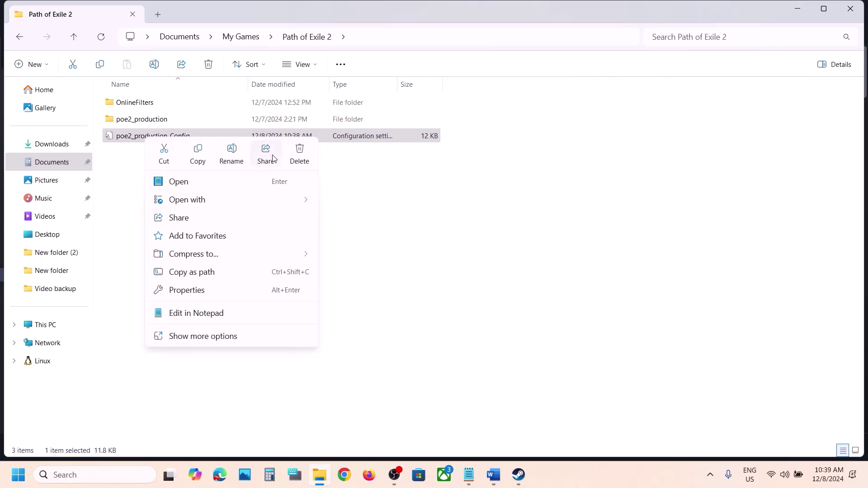
left_click(300, 153)
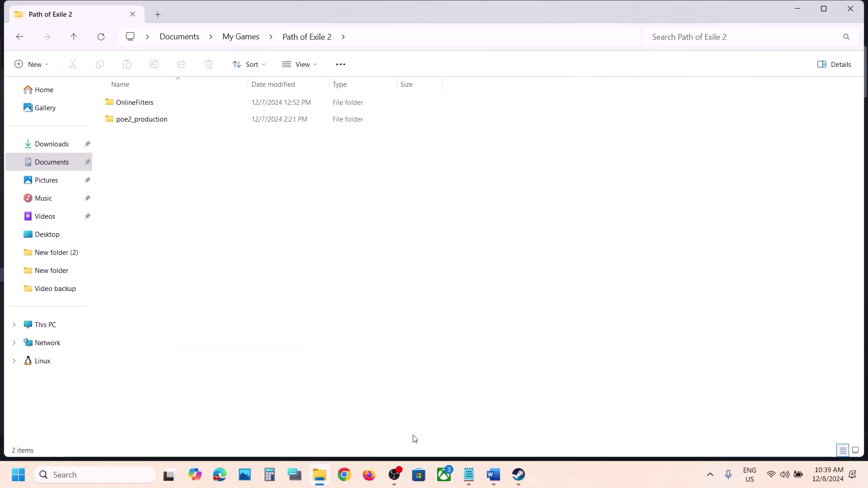
- Check Steam and highlight the Word guide's step about deleting the game folder
left_click(519, 475)
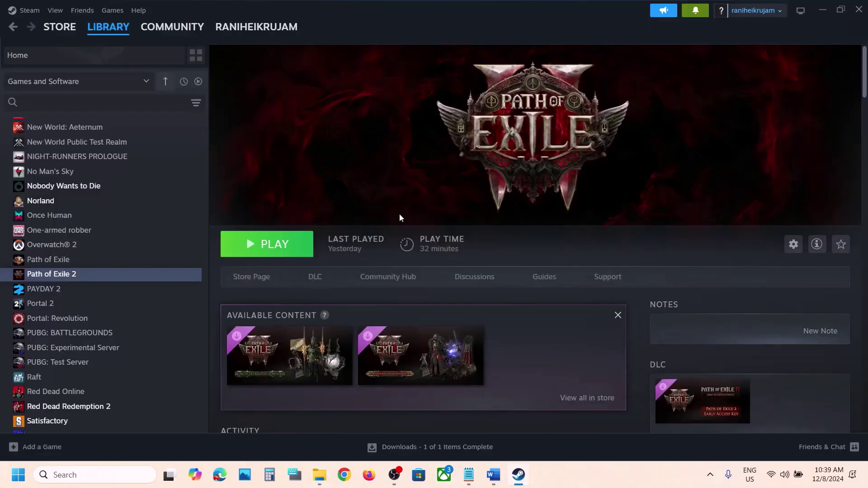
left_click(823, 9)
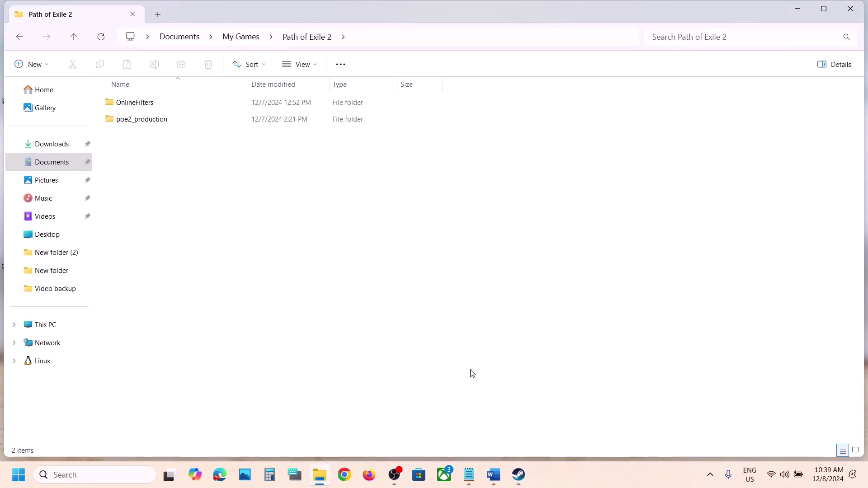
left_click(493, 473)
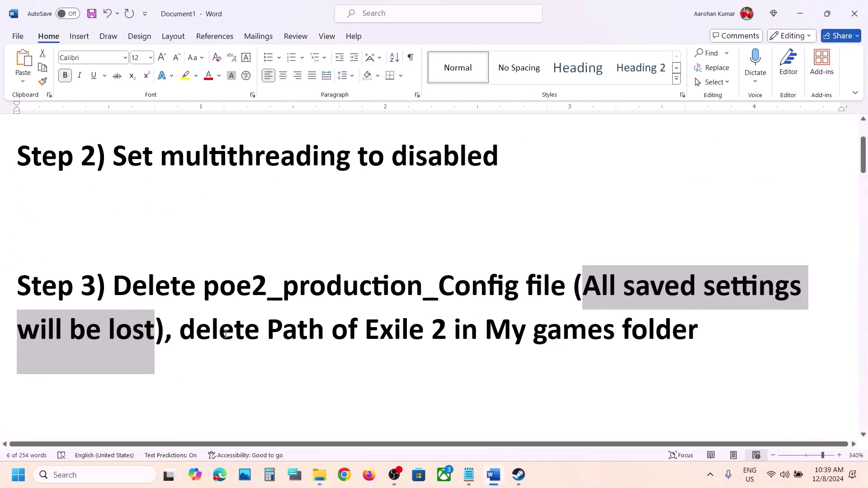
left_click_drag(203, 334, 699, 332)
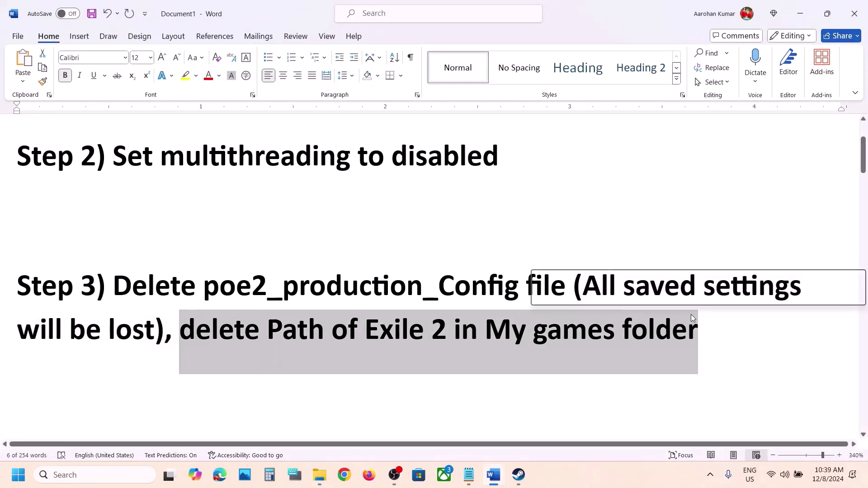
left_click(798, 15)
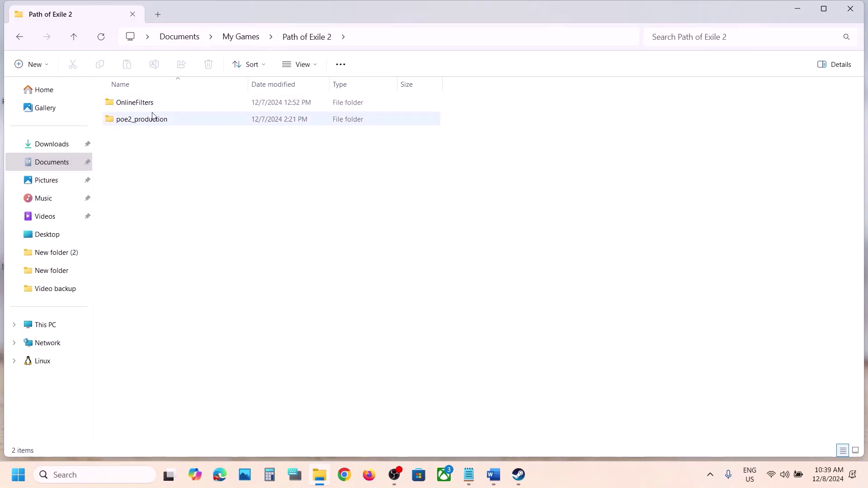
- Go up to My Games and dismiss the Path of Exile 2 folder's menu without deleting it
left_click(291, 45)
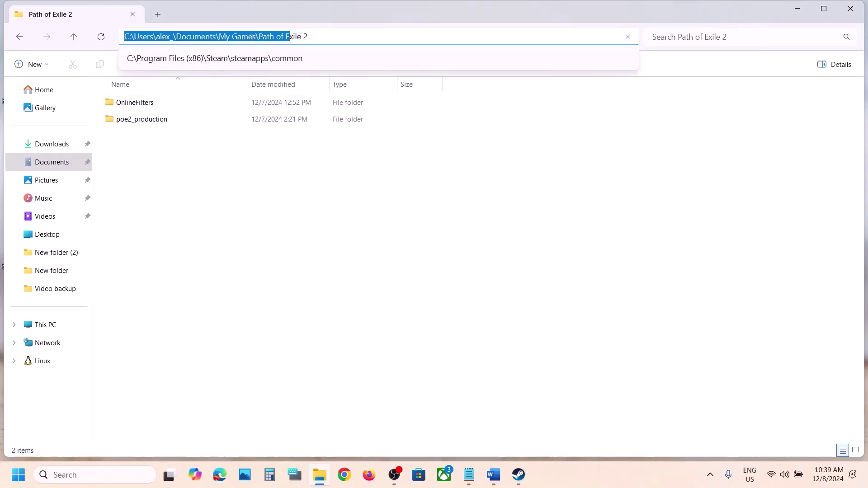
left_click(72, 39)
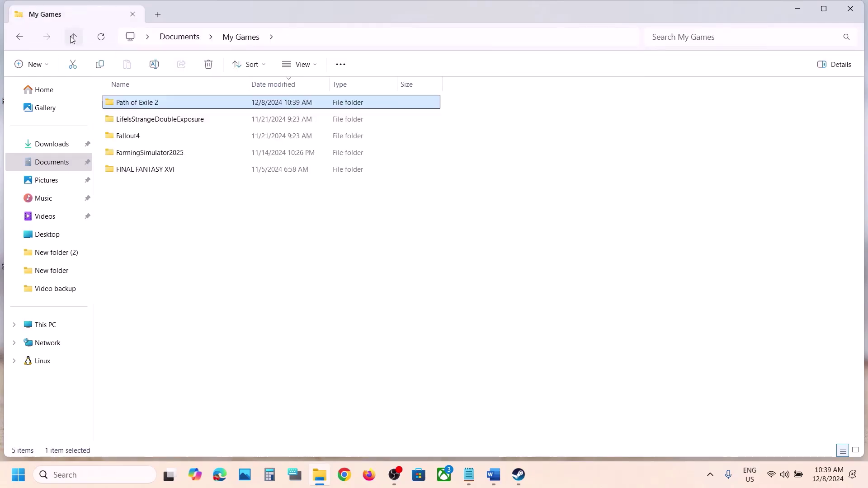
right_click(127, 103)
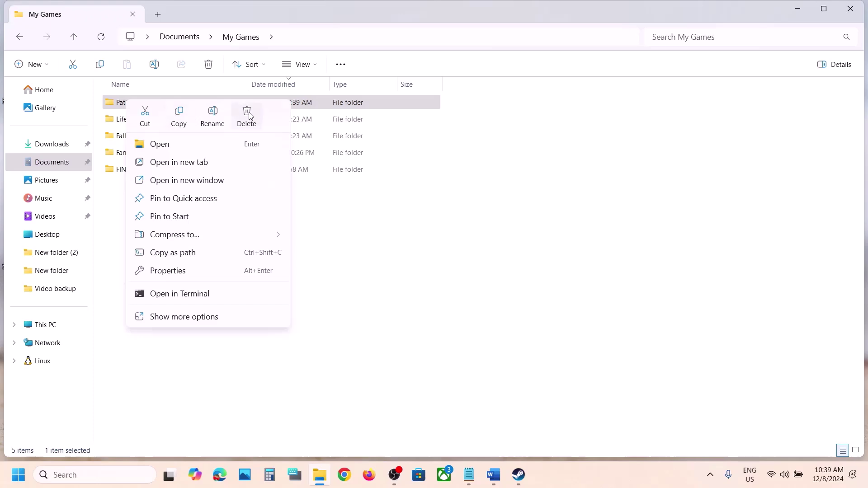
left_click(355, 268)
left_click(516, 484)
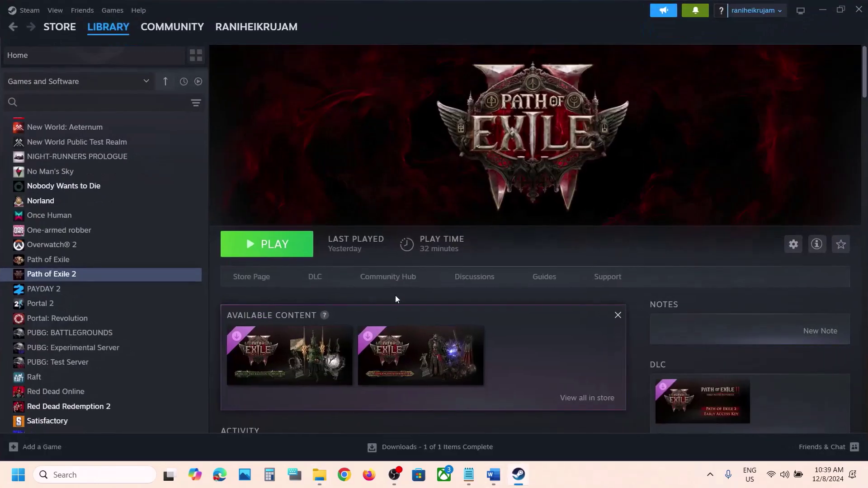
left_click(493, 474)
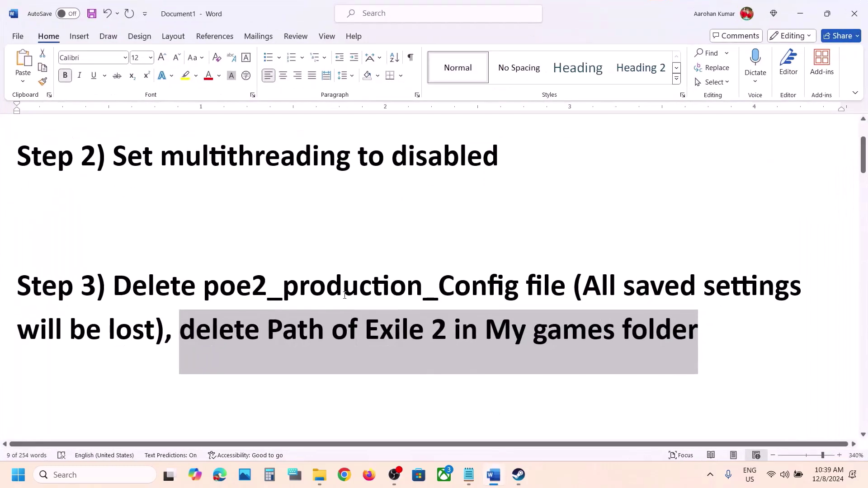
scroll(344, 295, "down", 3)
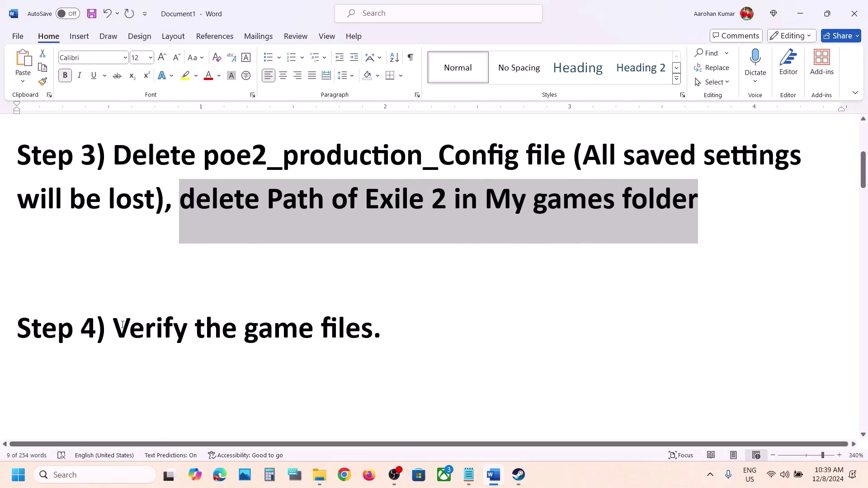
left_click_drag(165, 310, 18, 271)
left_click(380, 332)
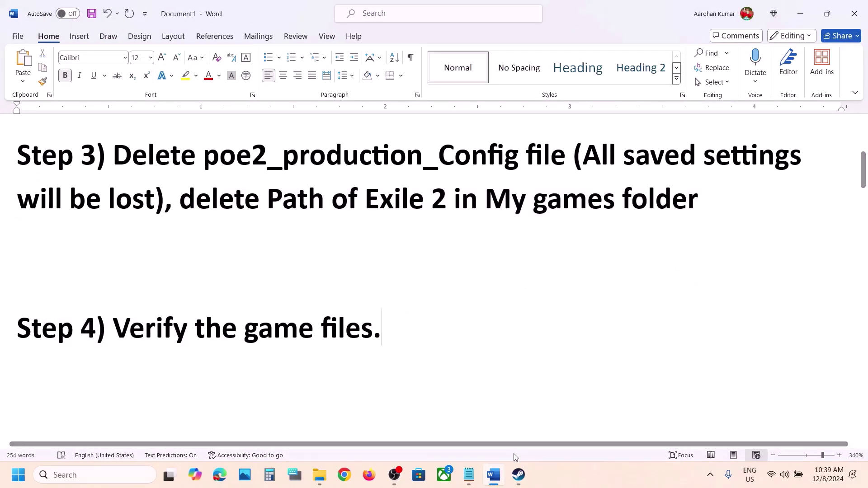
left_click(517, 476)
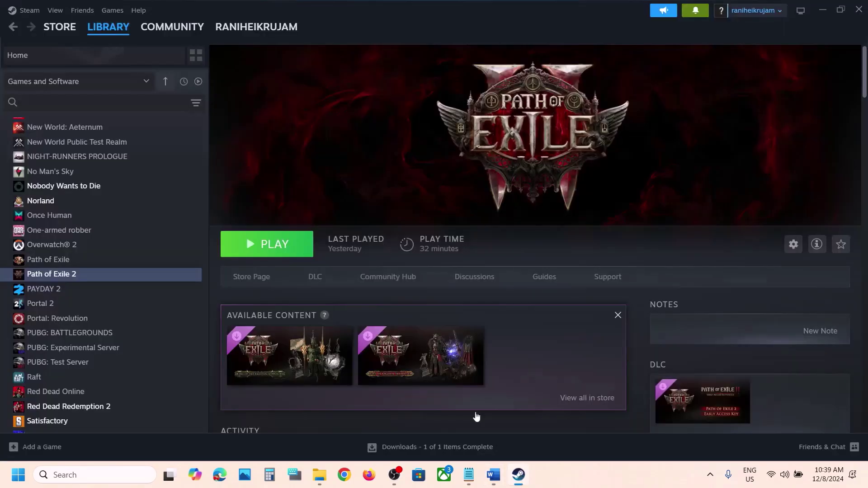
right_click(45, 278)
left_click(86, 366)
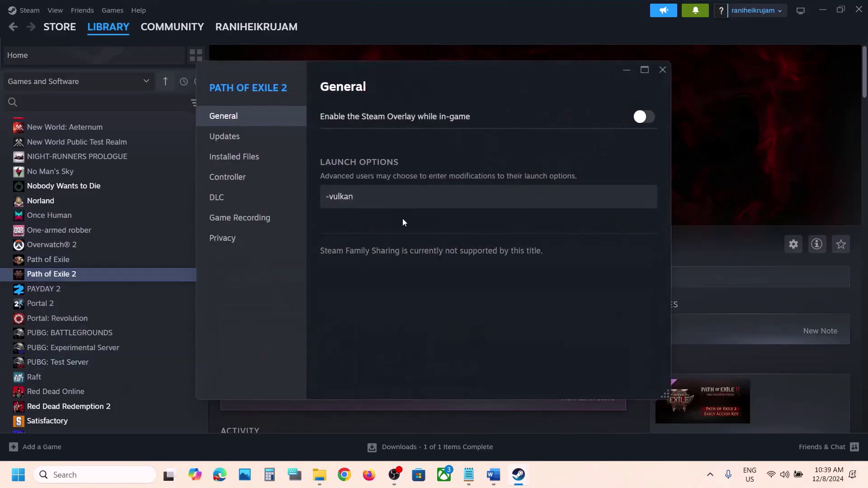
left_click(246, 157)
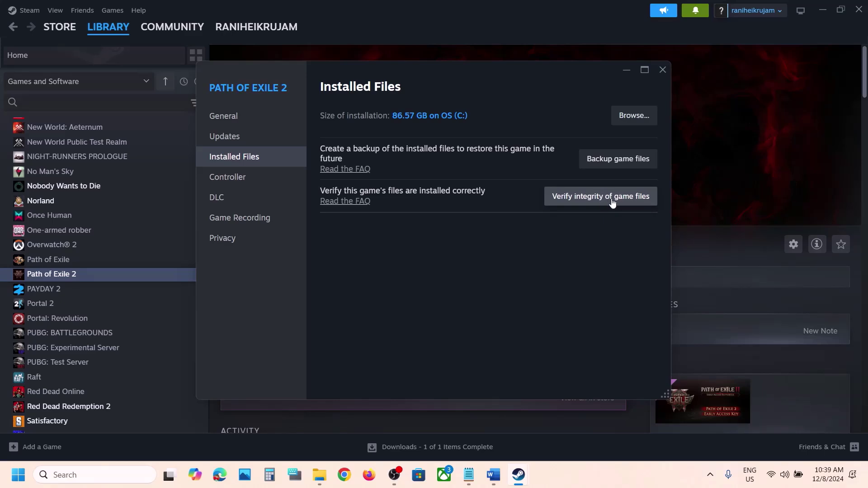
left_click(666, 73)
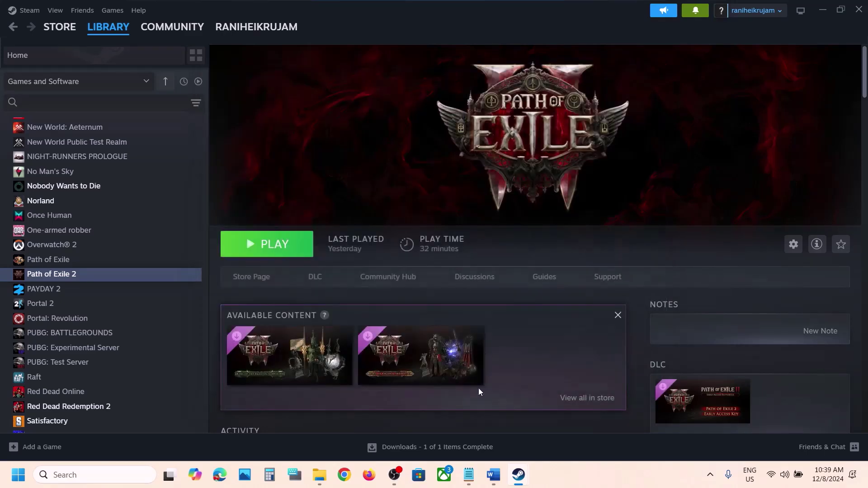
- Read the Step 5 power plan instruction in the Word guide
left_click(492, 470)
scroll(321, 302, "down", 4)
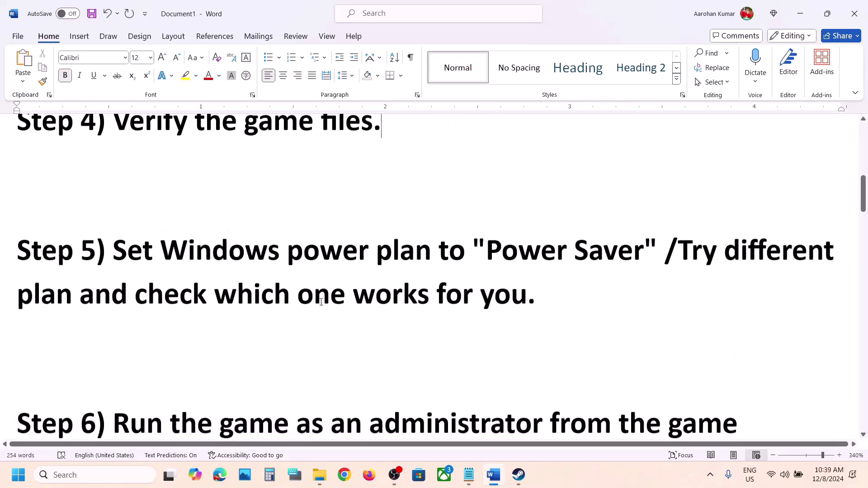
scroll(183, 304, "up", 1)
left_click_drag(183, 303, 516, 303)
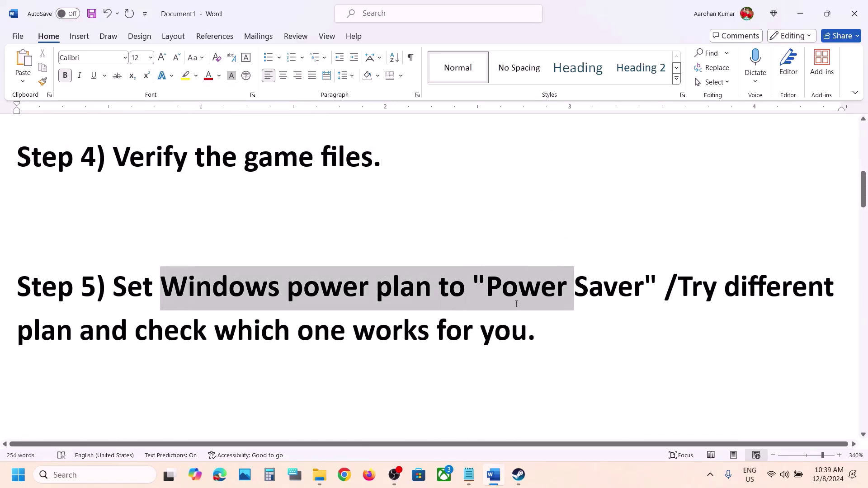
left_click(458, 305)
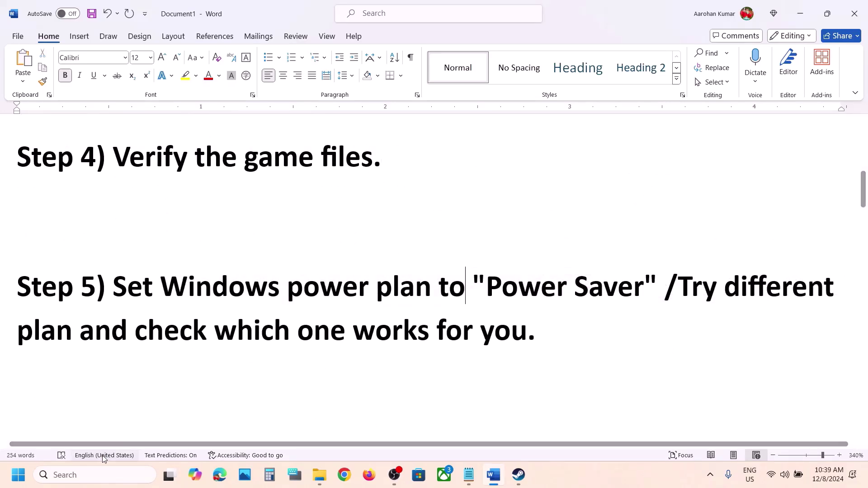
- Open Control Panel's Power Options with High performance and compare against the reference screenshot
left_click(88, 474)
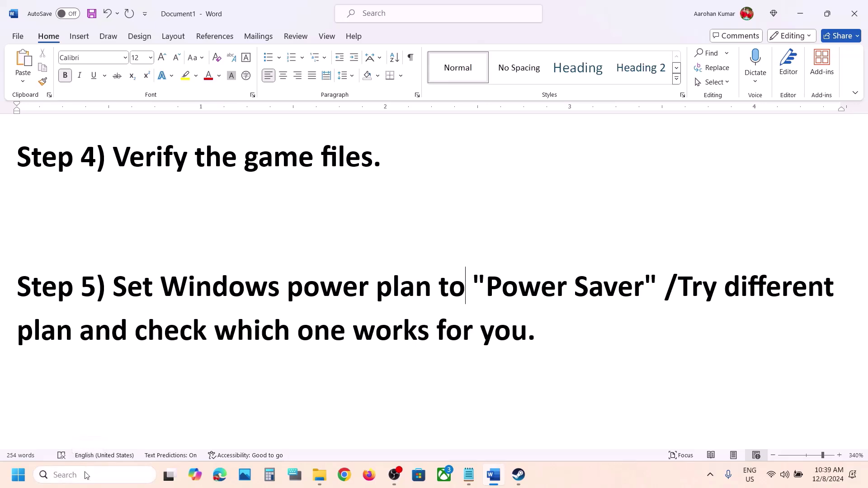
type("control")
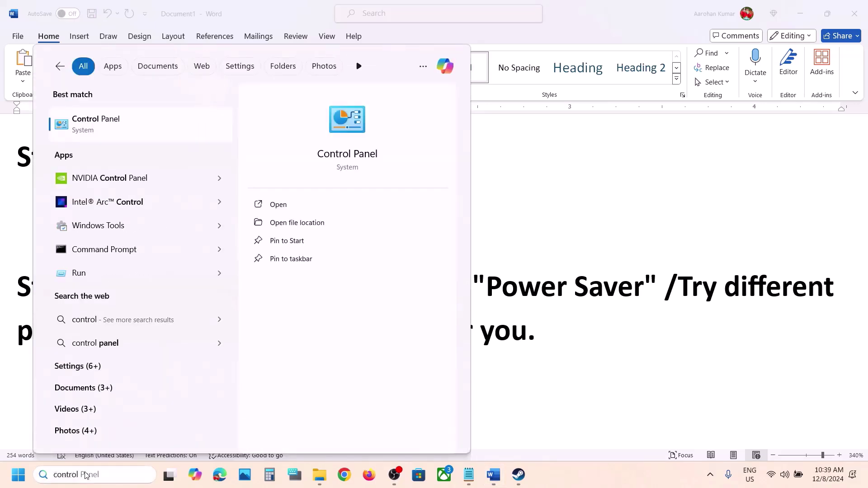
key("Return")
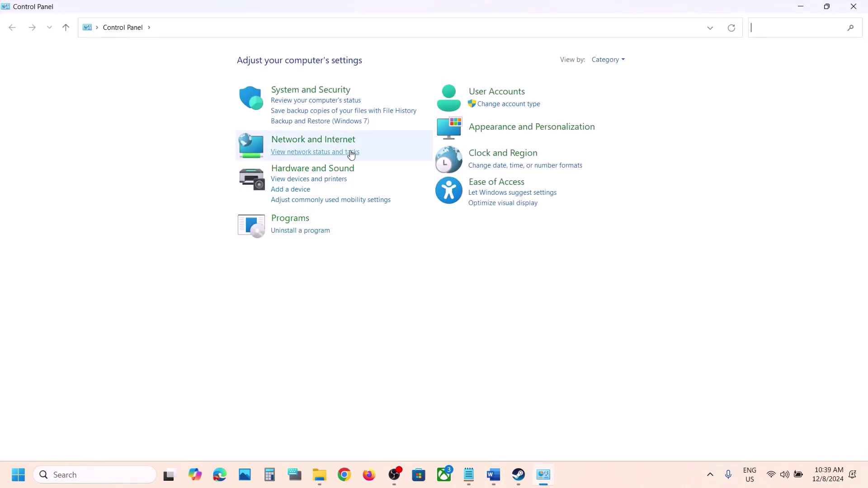
left_click(315, 171)
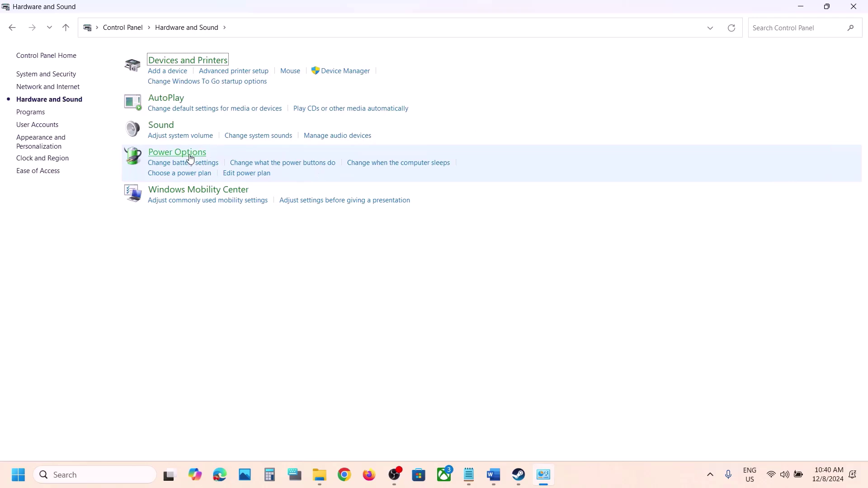
left_click(190, 157)
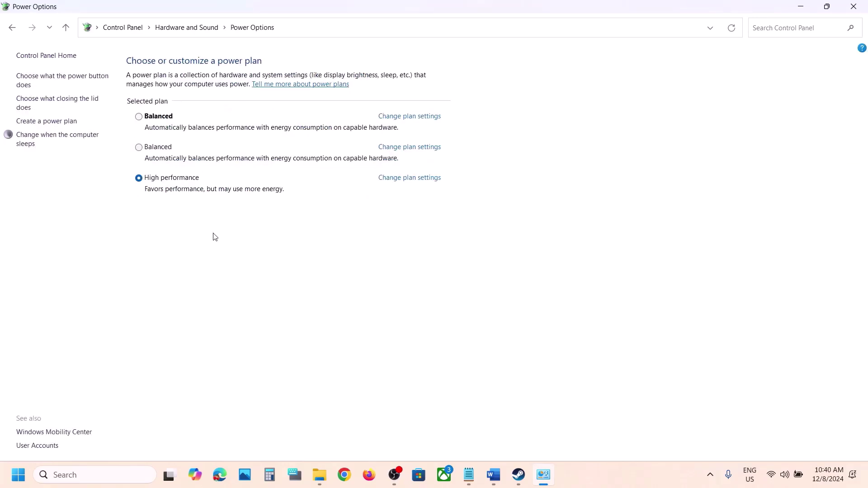
left_click(618, 484)
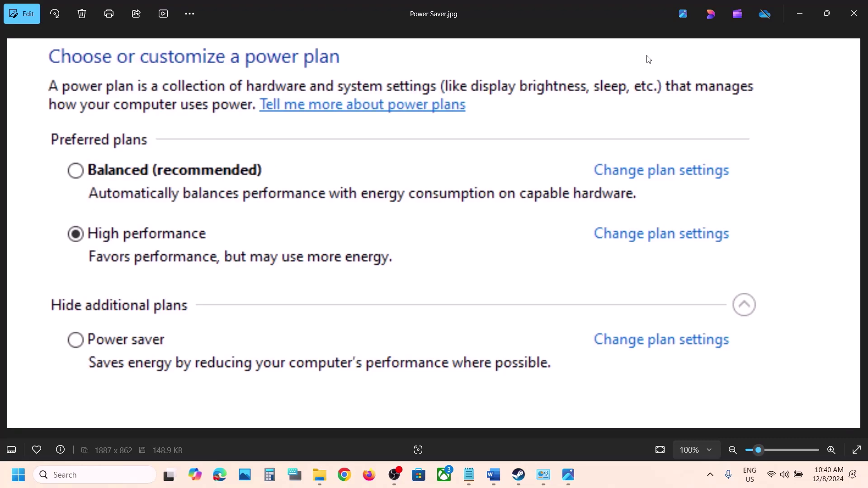
left_click(854, 13)
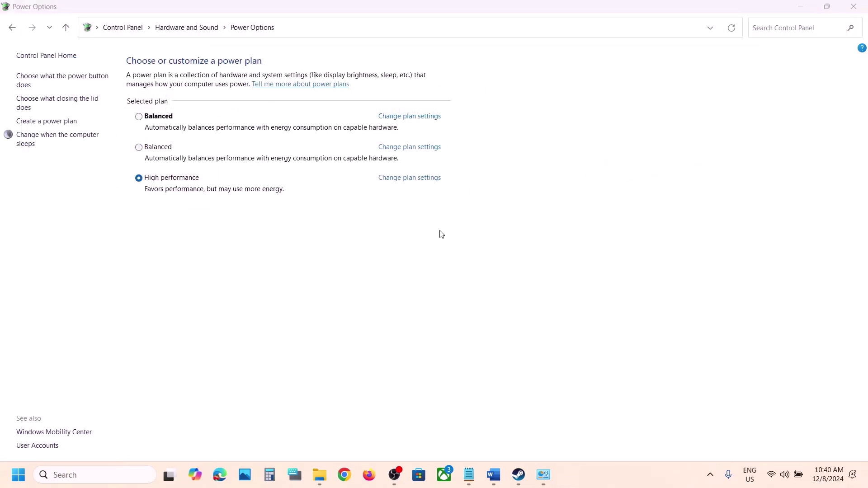
left_click(494, 480)
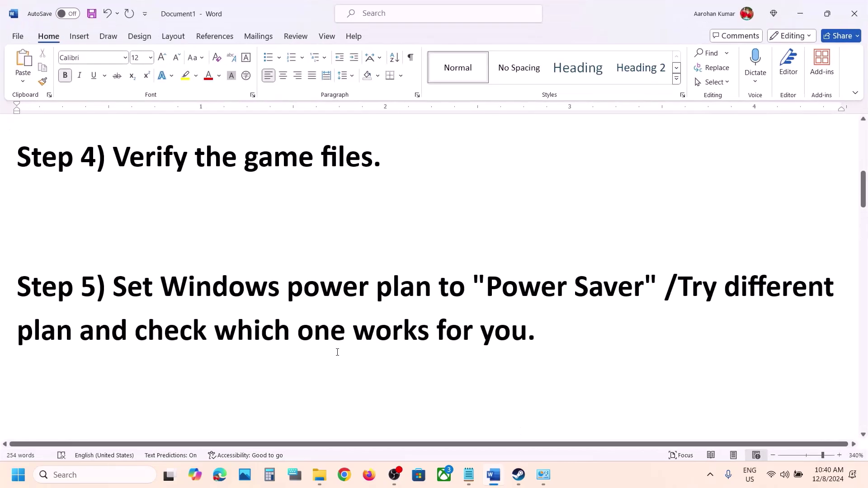
- Note Step 6's run-as-administrator advice and browse Path of Exile 2's local files from Steam
scroll(338, 351, "down", 4)
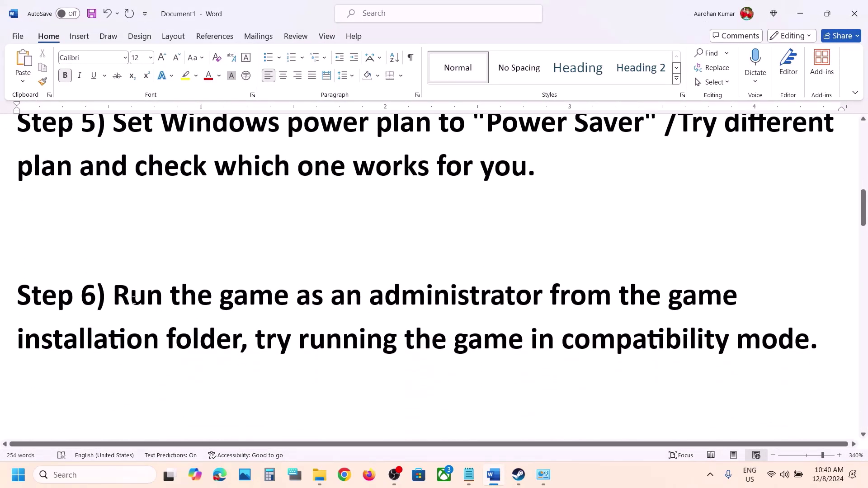
left_click_drag(133, 300, 253, 356)
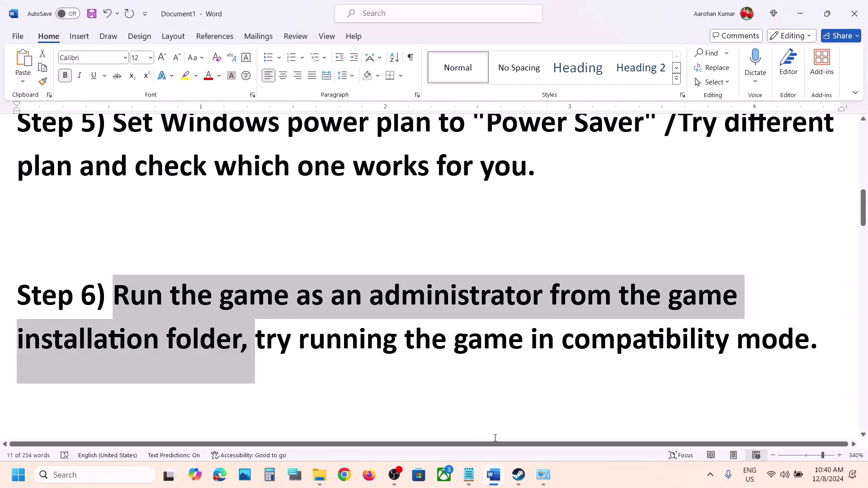
left_click(519, 475)
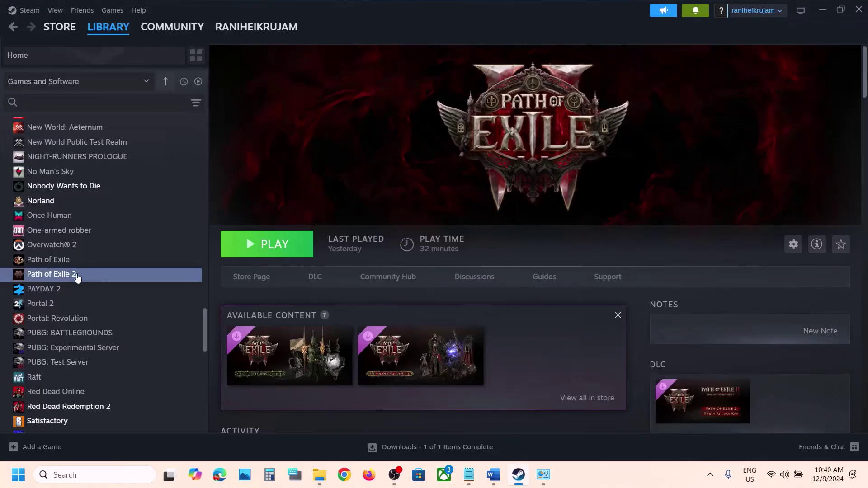
right_click(78, 278)
mouse_move(111, 342)
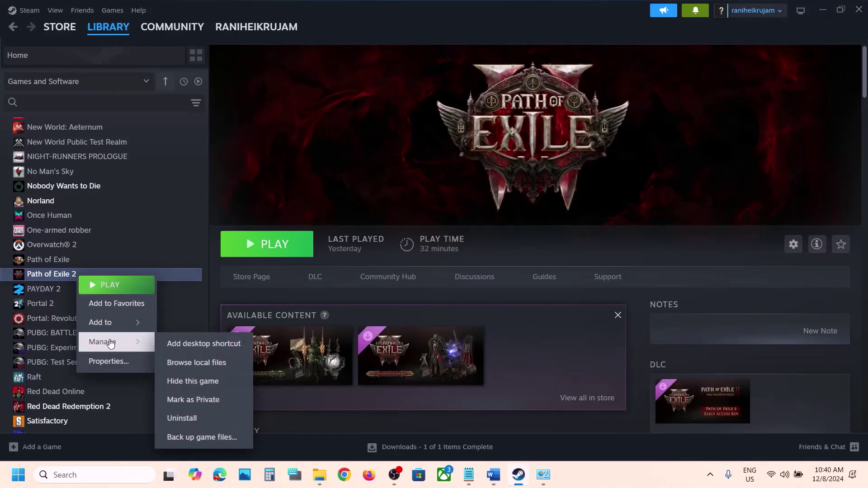
left_click(209, 365)
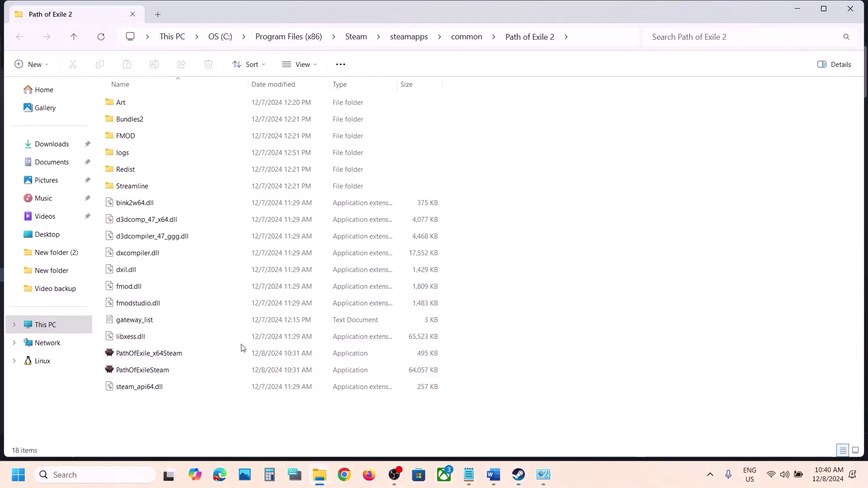
- Bring up the context menu for the PathOfExile_x64Steam executable
left_click(159, 355)
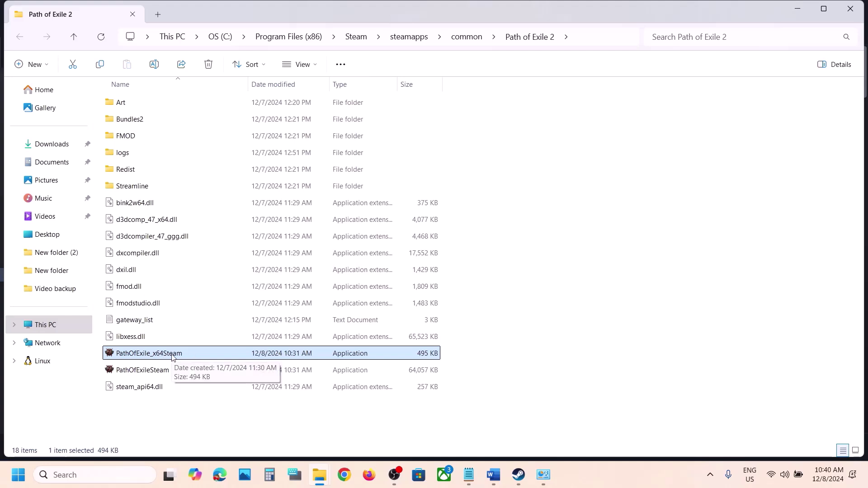
left_click(183, 370)
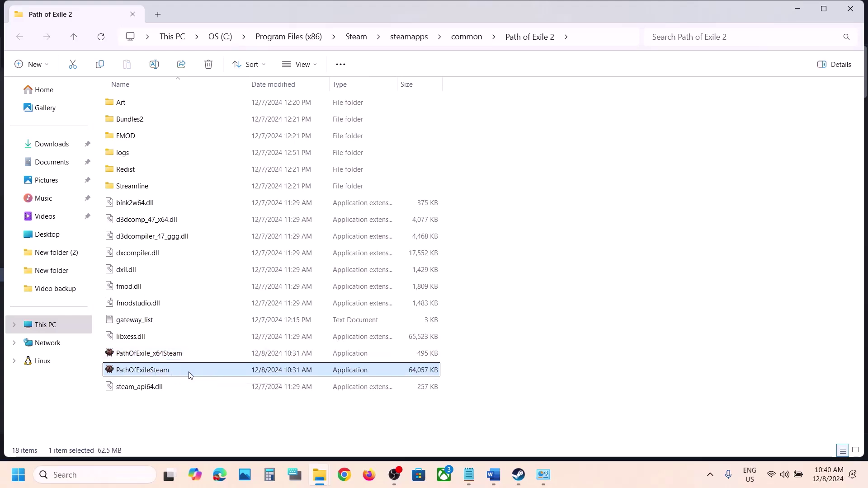
left_click(170, 354)
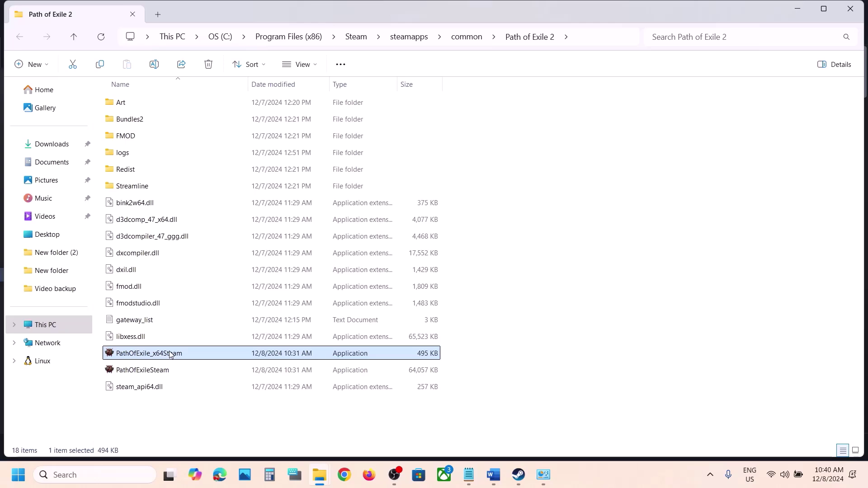
right_click(171, 354)
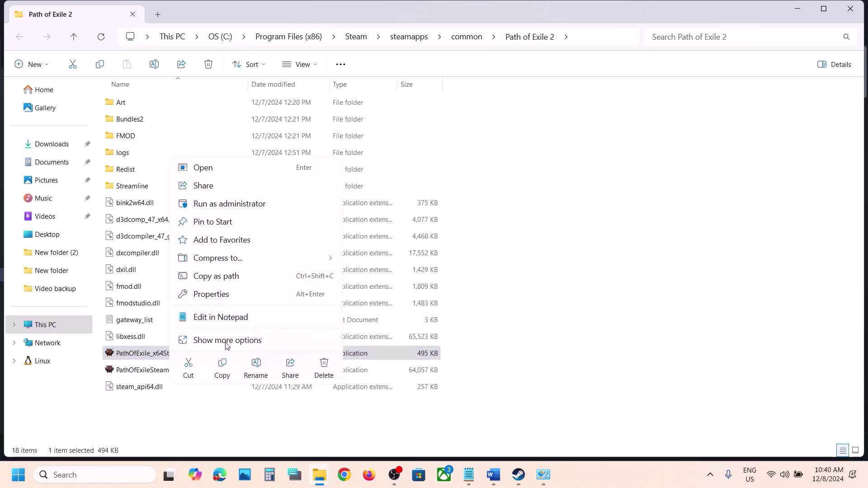
- Enable compatibility mode in PathOfExile_x64Steam's Properties and apply it
left_click(223, 295)
left_click_drag(299, 159, 348, 120)
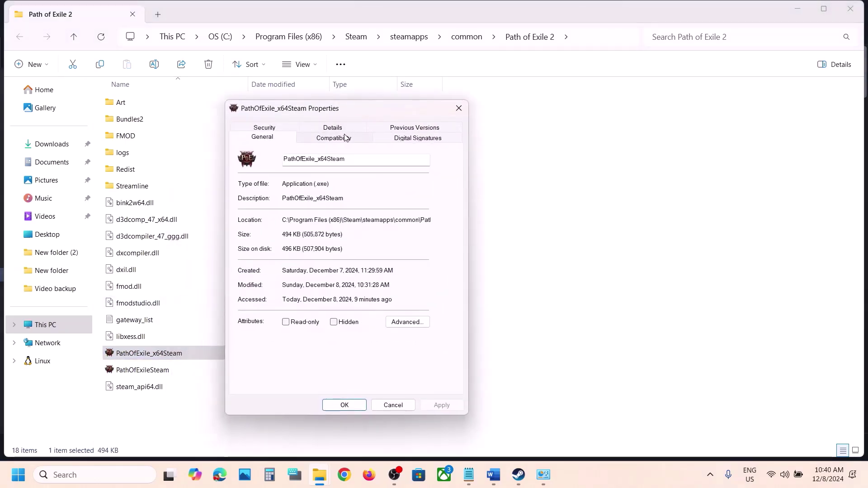
left_click(346, 137)
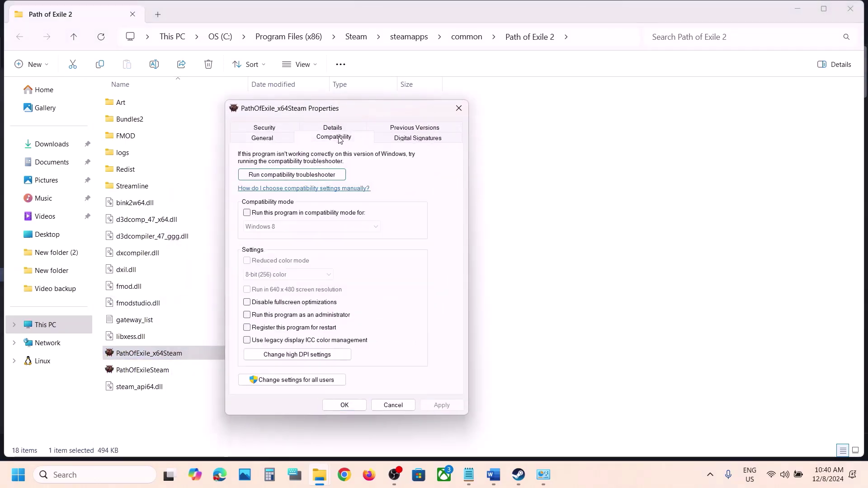
left_click(247, 213)
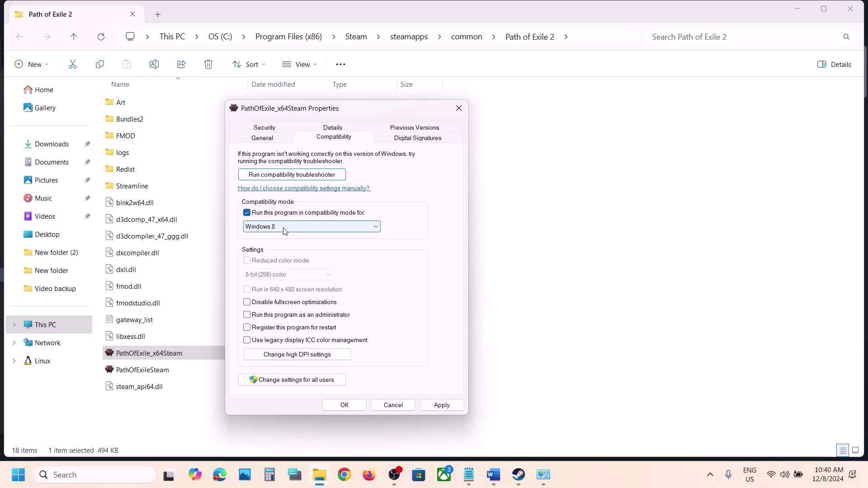
left_click(442, 405)
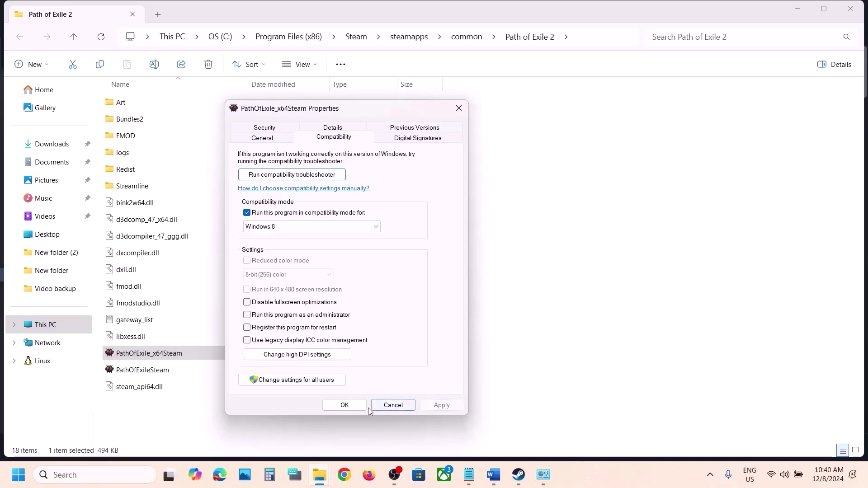
left_click(344, 405)
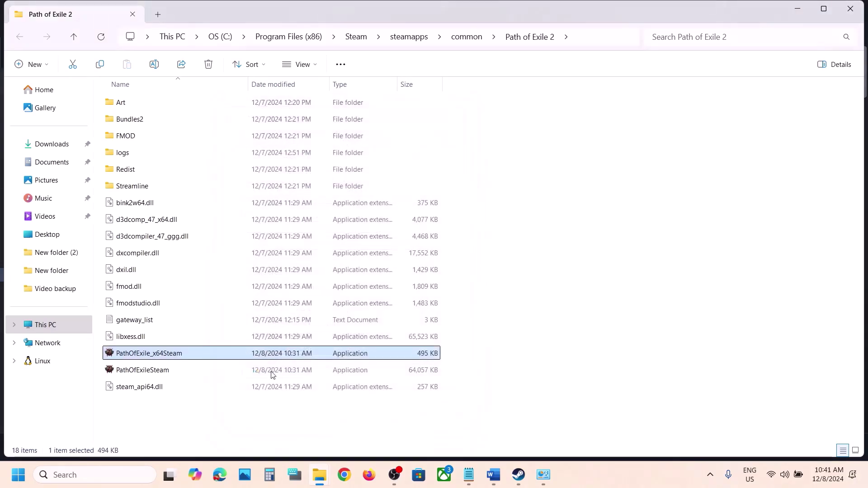
- Set the compatibility version to Windows 8 and enable Run as administrator
right_click(190, 358)
left_click(244, 299)
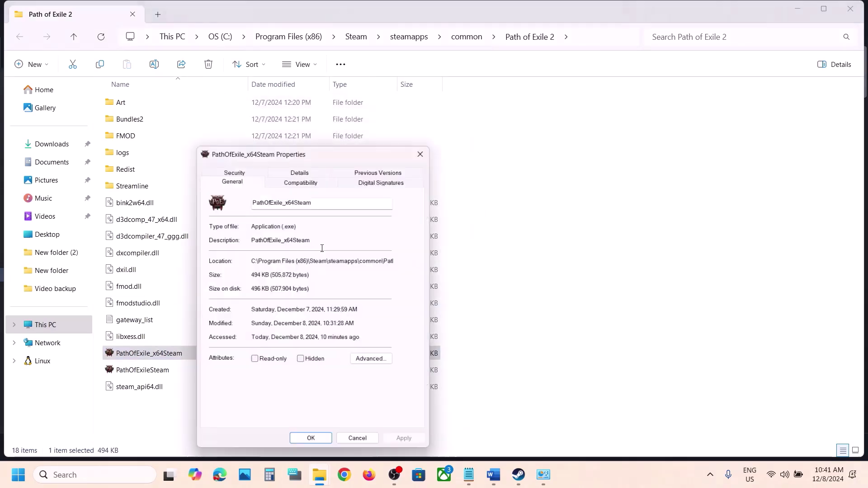
left_click(297, 182)
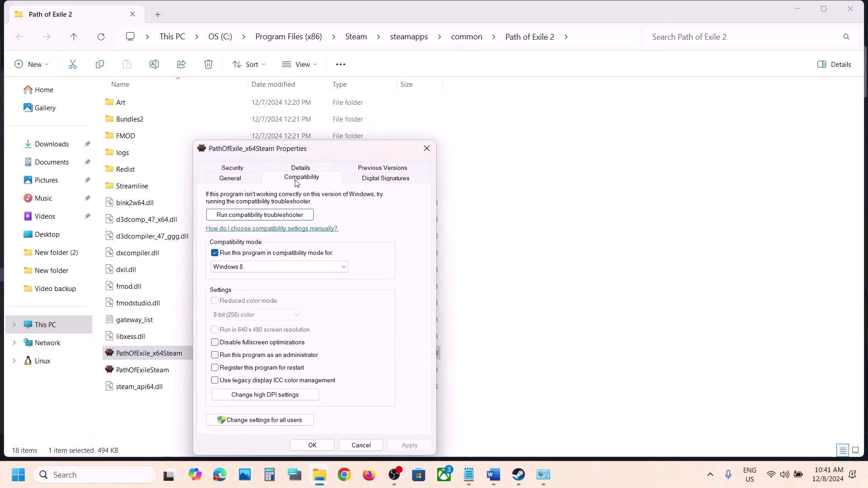
left_click(279, 266)
left_click(240, 300)
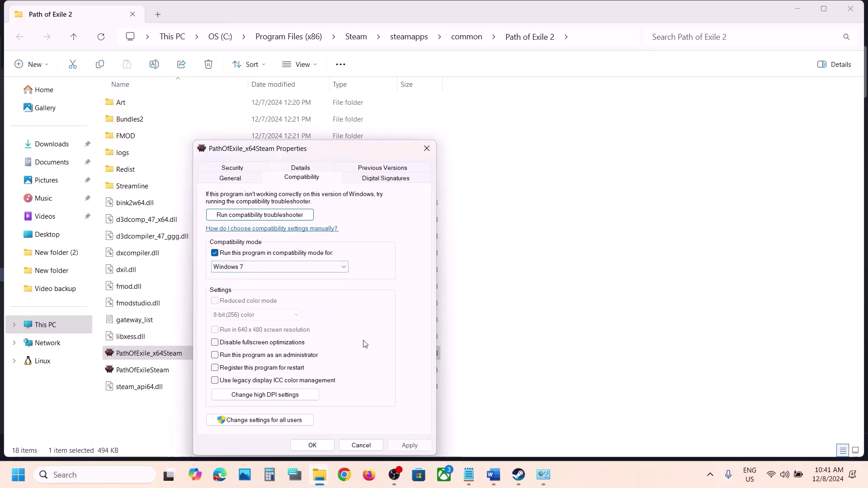
left_click(273, 267)
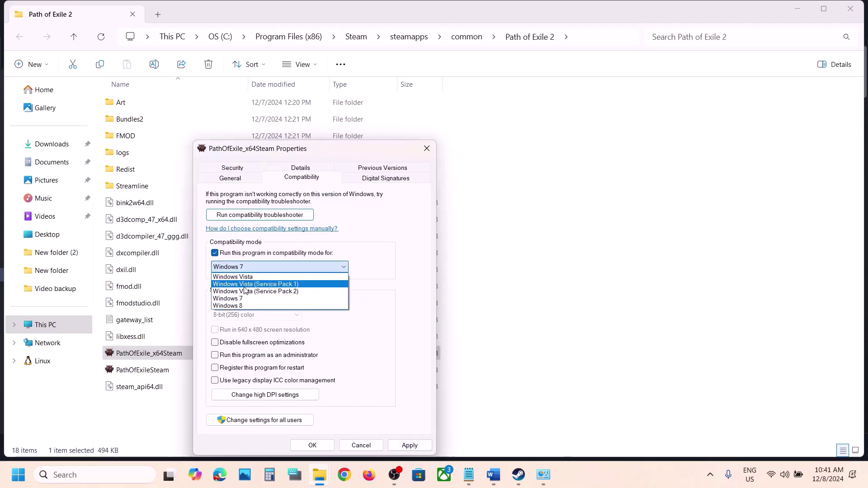
left_click(243, 306)
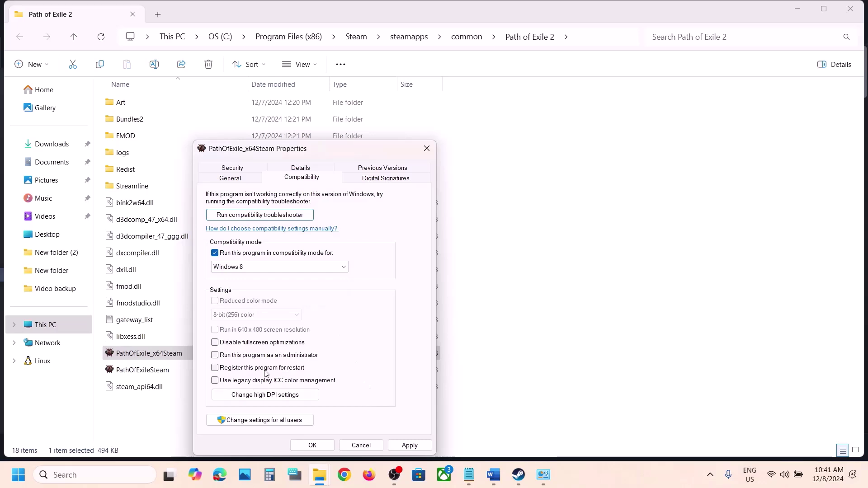
left_click(216, 357)
left_click(401, 447)
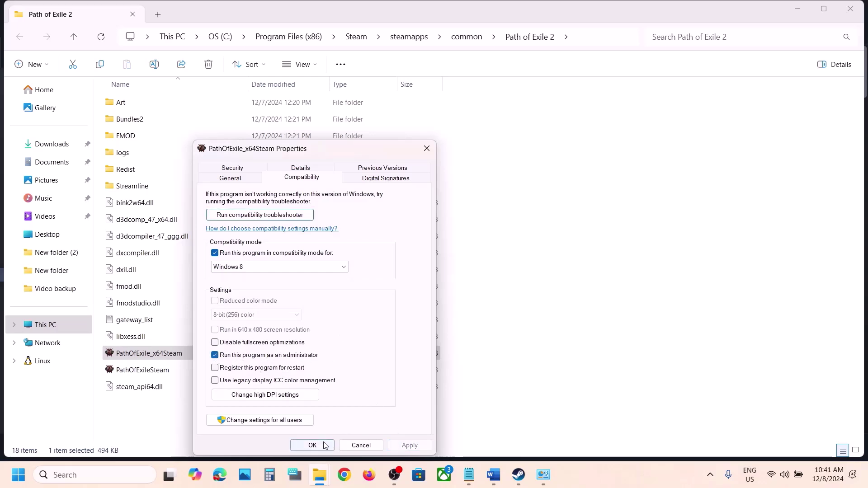
left_click(312, 445)
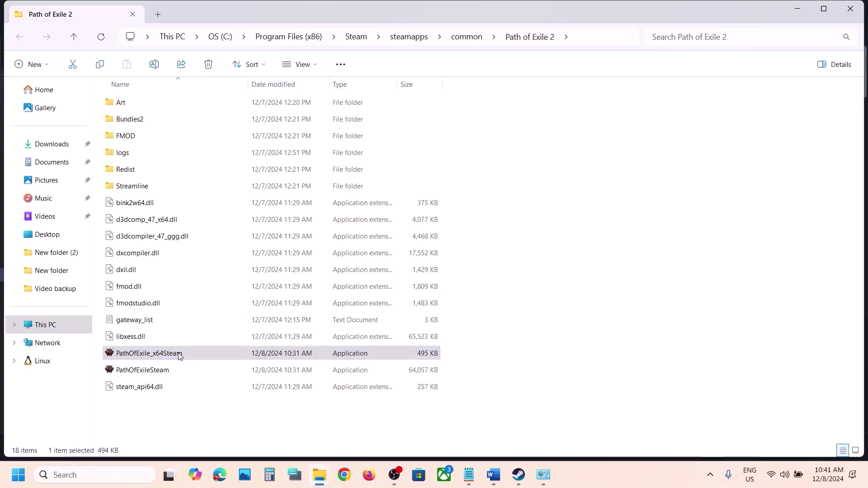
- Switch compatibility to Windows 7 and disable fullscreen optimizations, then save
right_click(179, 355)
left_click(231, 297)
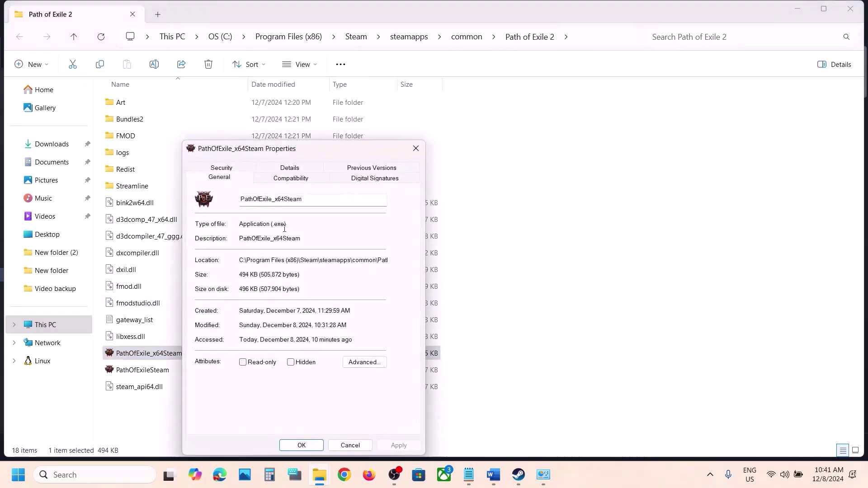
left_click(290, 179)
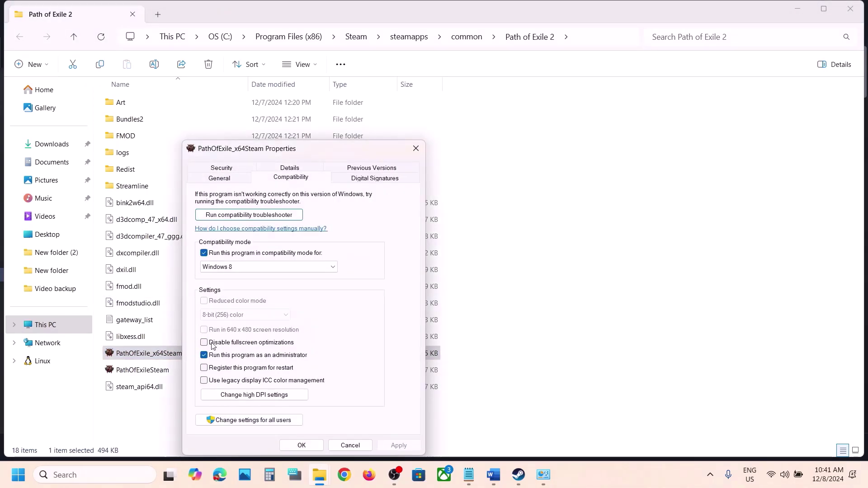
left_click(211, 269)
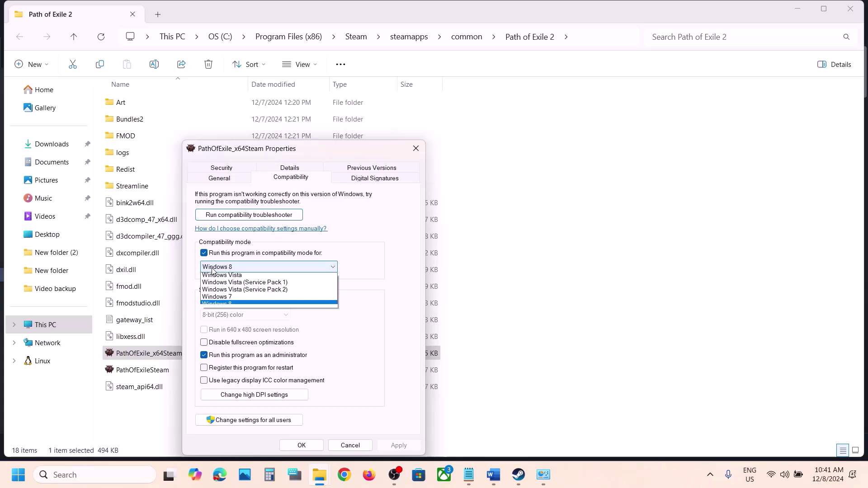
left_click(217, 299)
left_click(398, 445)
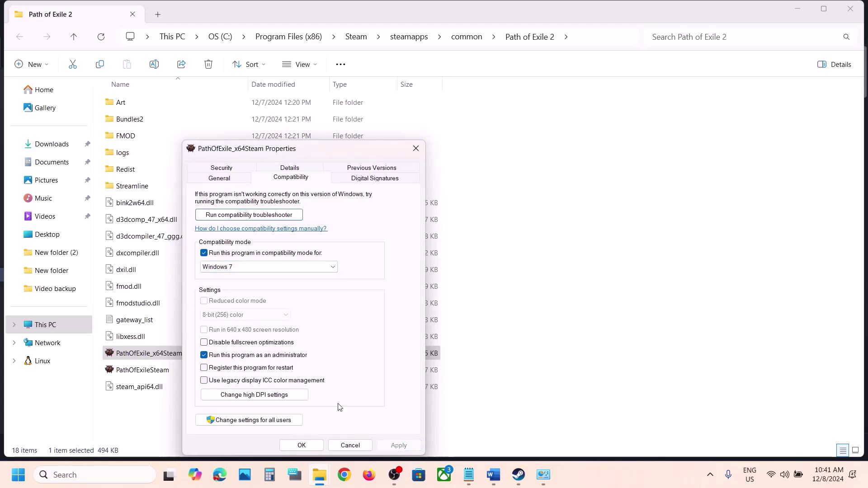
left_click(204, 345)
left_click(302, 446)
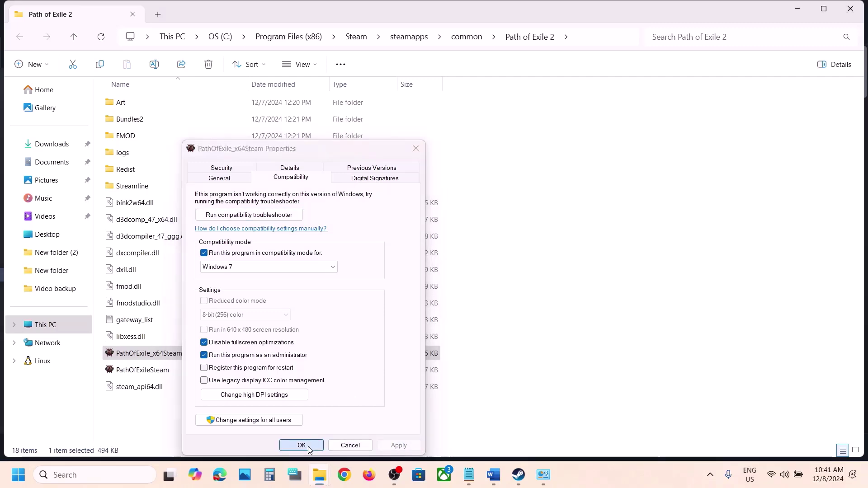
left_click(154, 370)
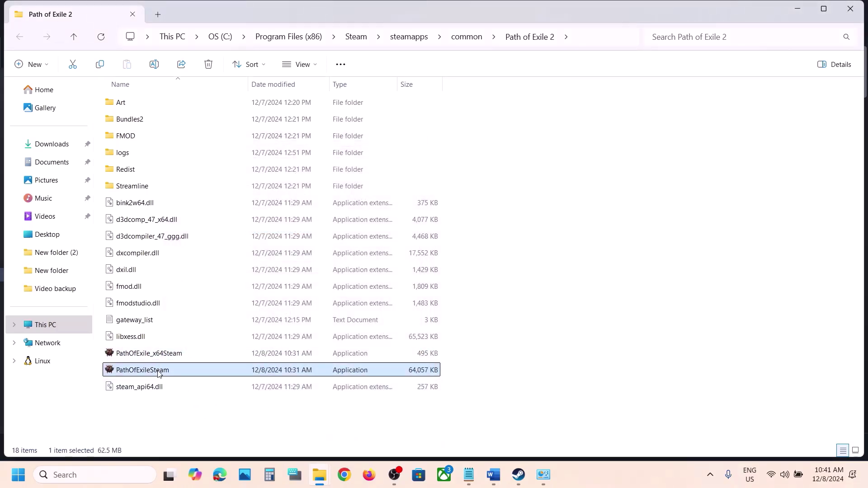
- Clear PathOfExileSteam's compatibility mode, fullscreen optimizations and run-as-administrator options, and apply
right_click(159, 370)
left_click(220, 315)
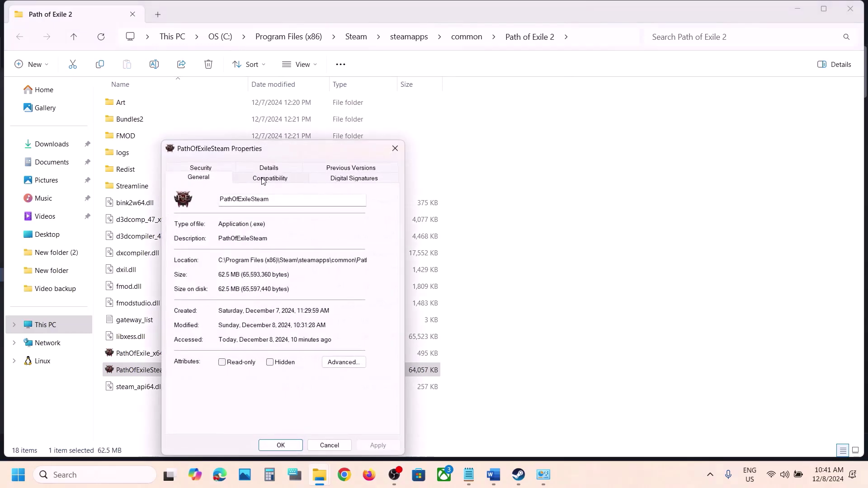
left_click(262, 178)
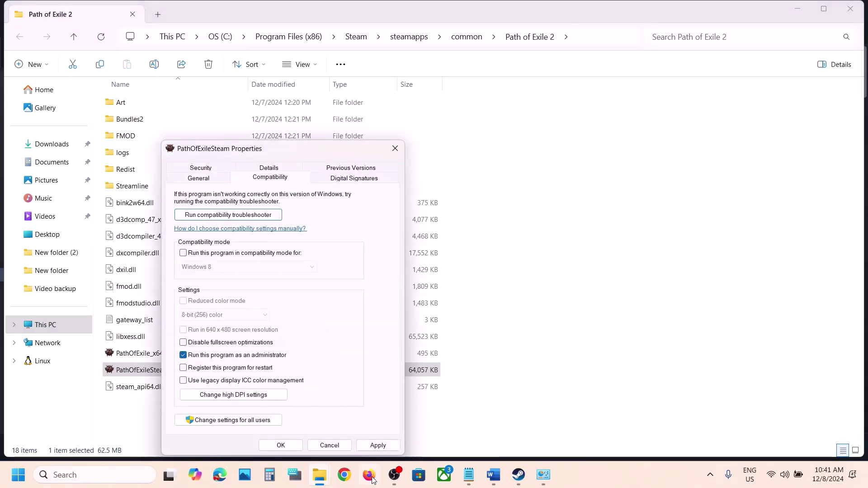
left_click(378, 446)
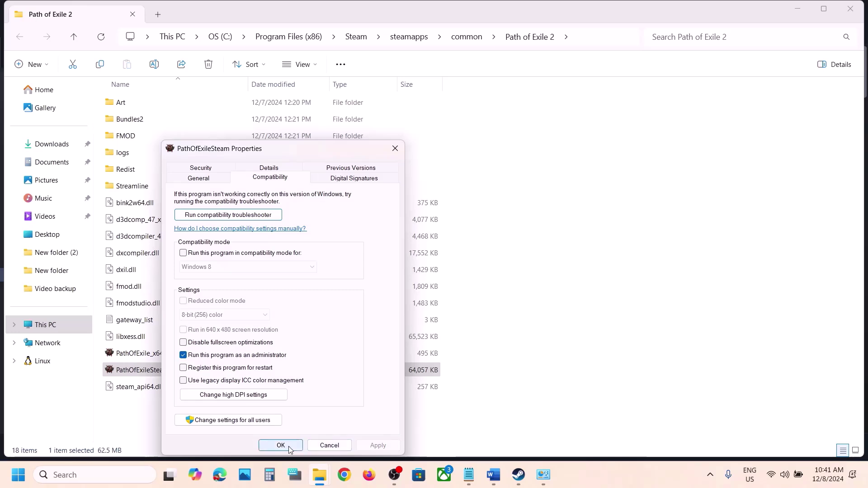
left_click(184, 253)
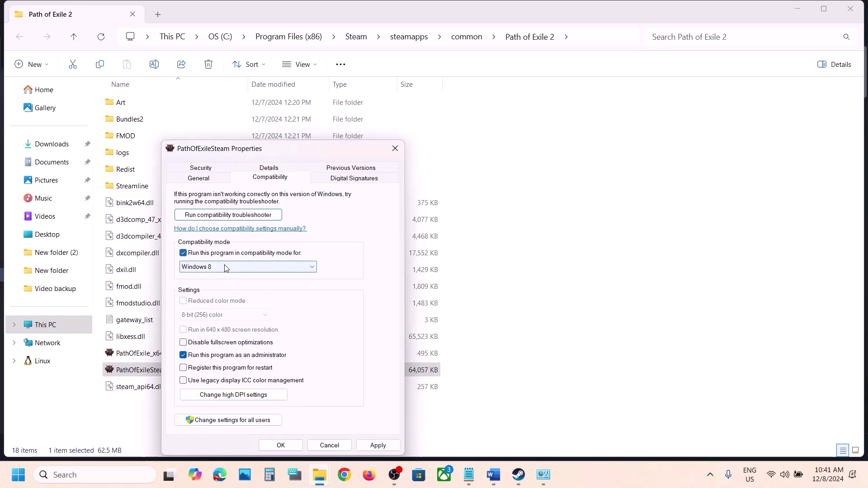
left_click(382, 446)
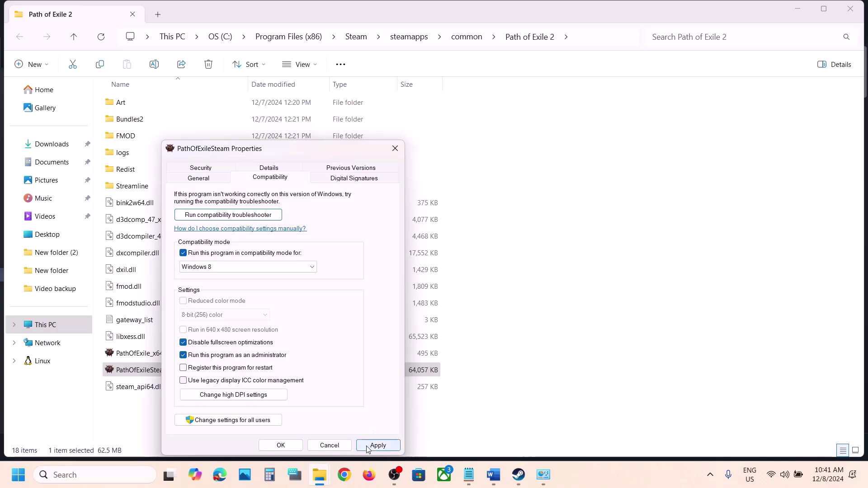
left_click(366, 448)
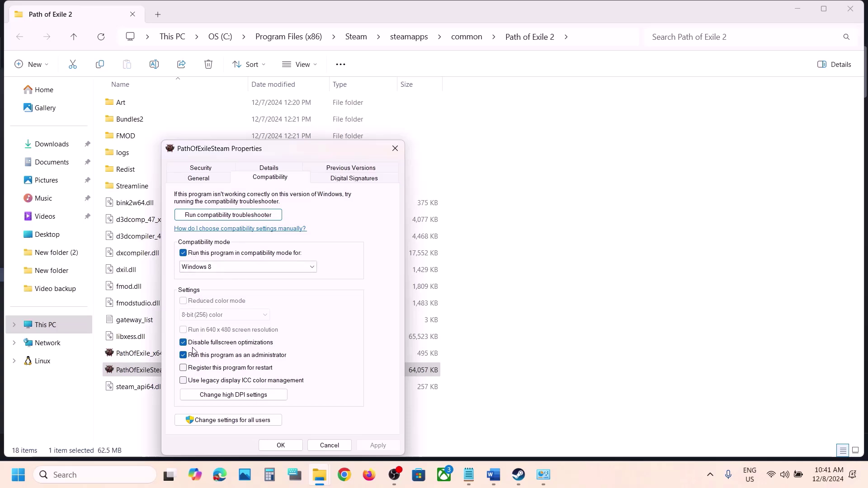
left_click(183, 252)
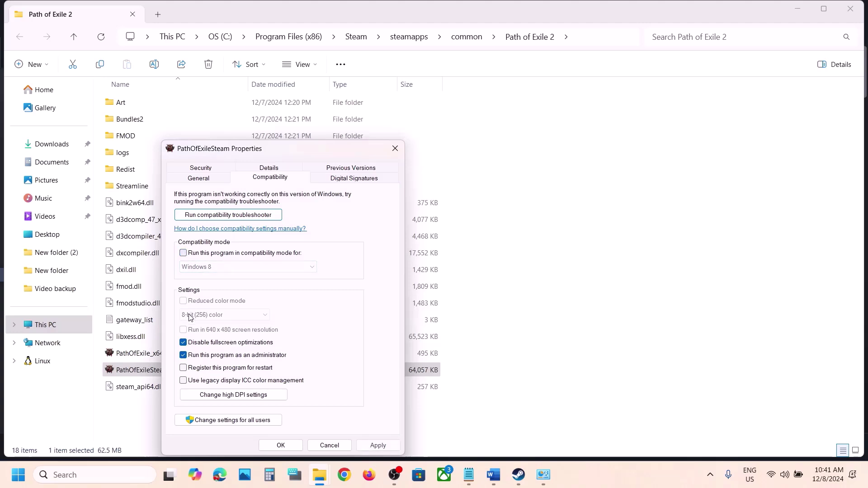
left_click(183, 342)
left_click(183, 355)
left_click(378, 446)
left_click(280, 445)
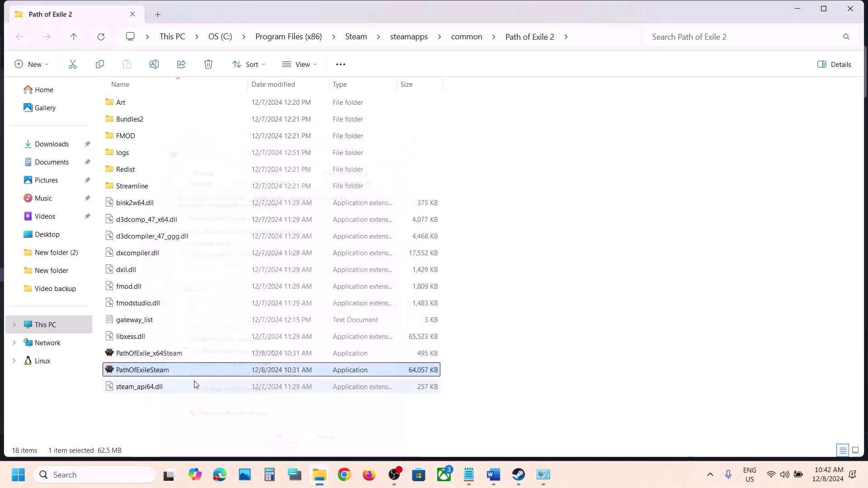
- Turn off compatibility mode for PathOfExile_x64Steam and apply the change
right_click(164, 358)
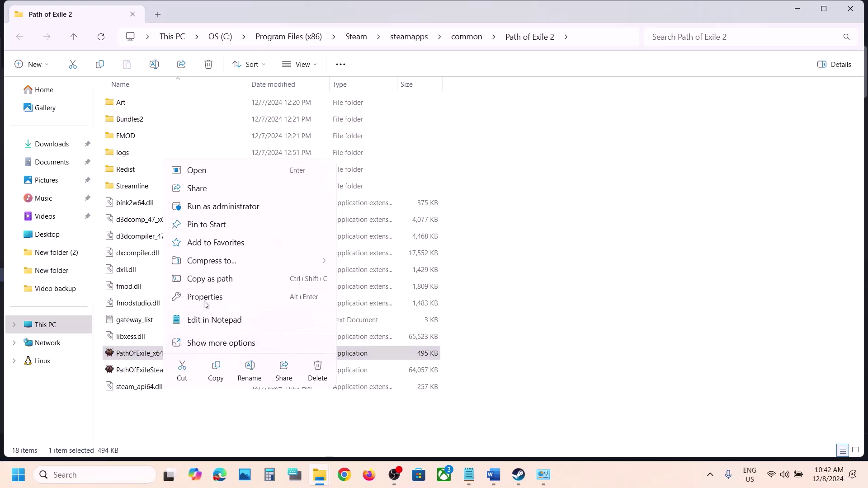
left_click(206, 301)
left_click(274, 177)
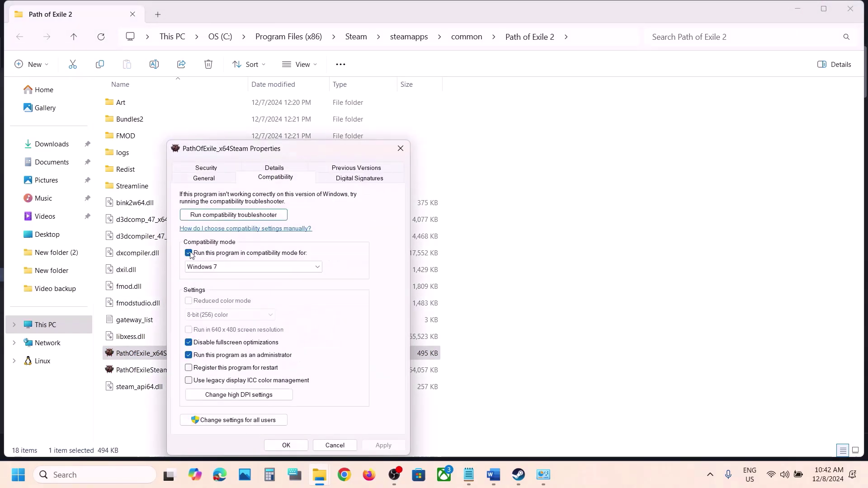
left_click(188, 253)
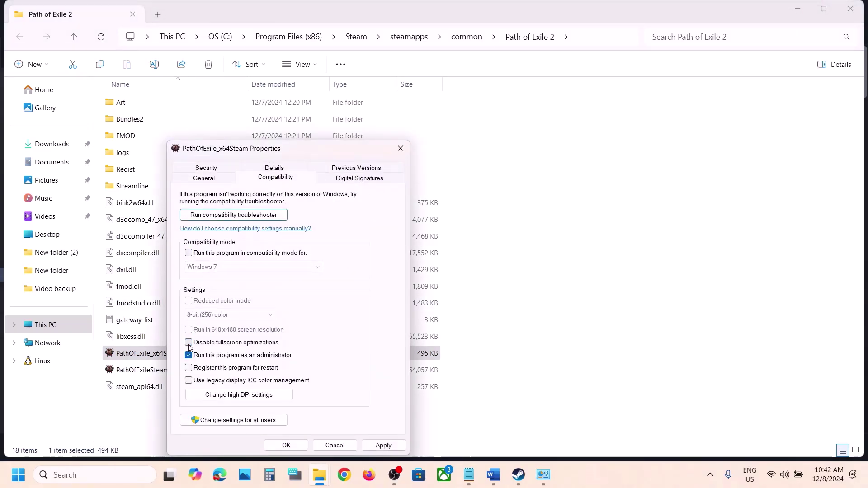
left_click(383, 446)
left_click(286, 445)
left_click(493, 475)
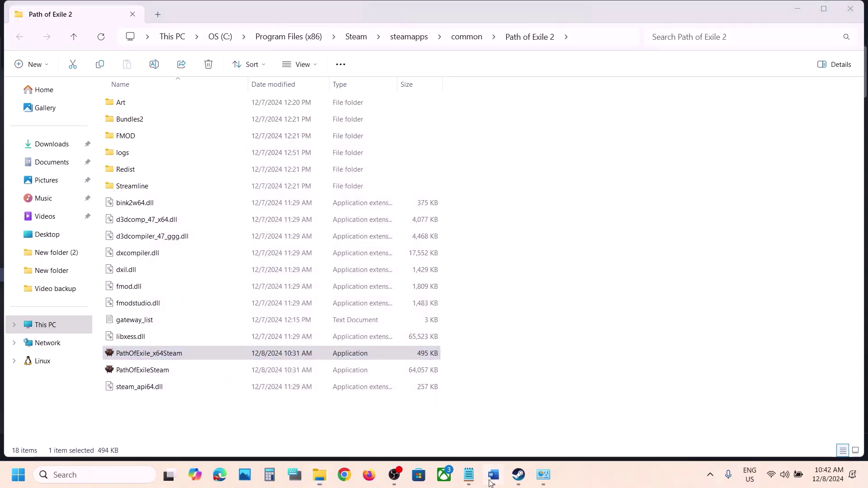
- Bring up the Word guide and highlight Step 7 on allowing the game exe through antivirus
left_click(517, 478)
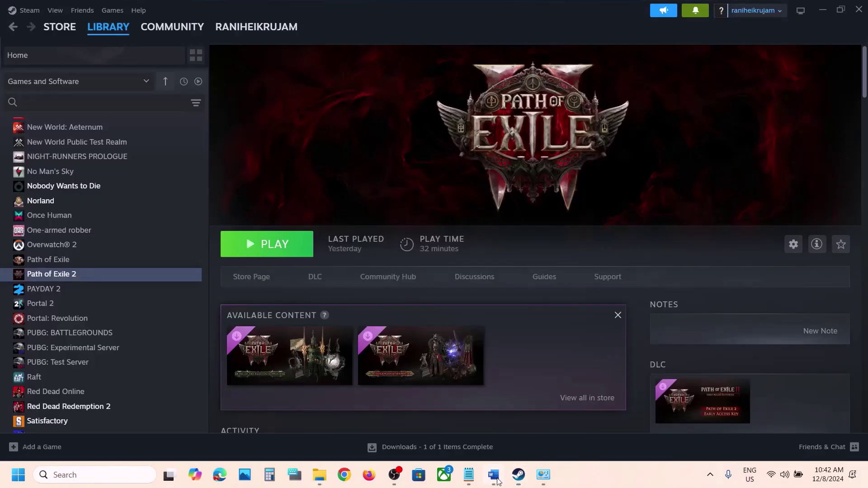
left_click(496, 479)
scroll(365, 339, "down", 5)
scroll(365, 339, "up", 2)
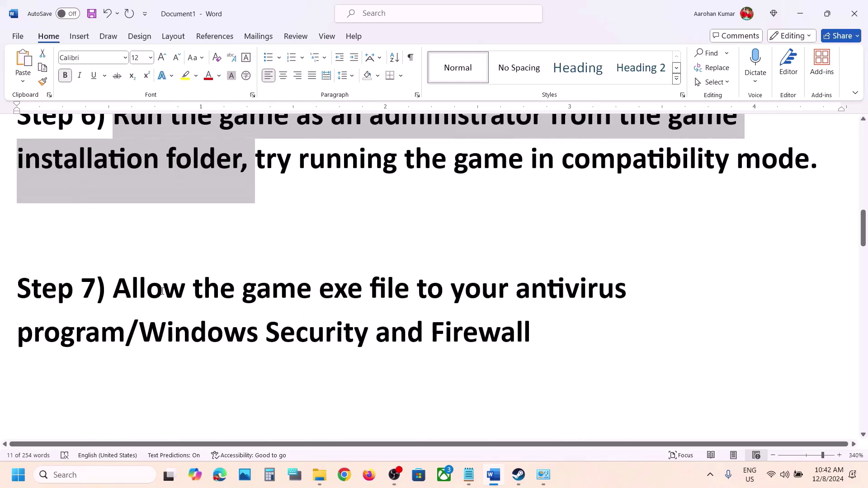
left_click_drag(113, 290, 135, 332)
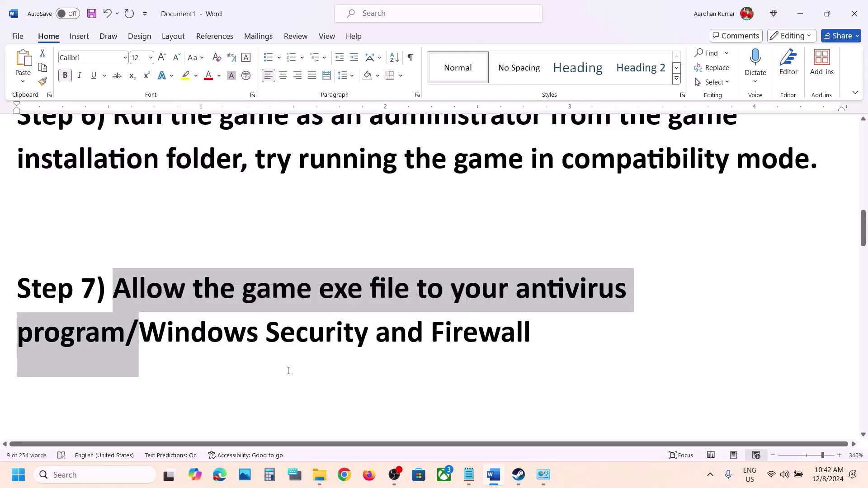
left_click(307, 375)
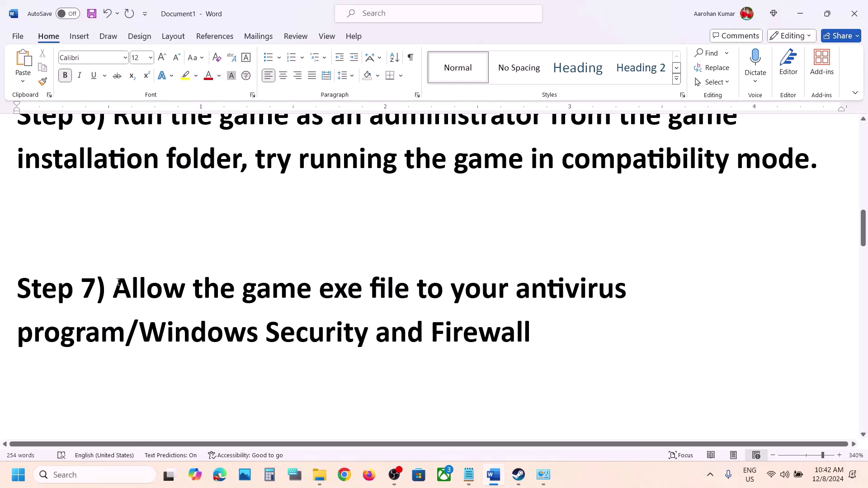
left_click_drag(118, 282, 123, 331)
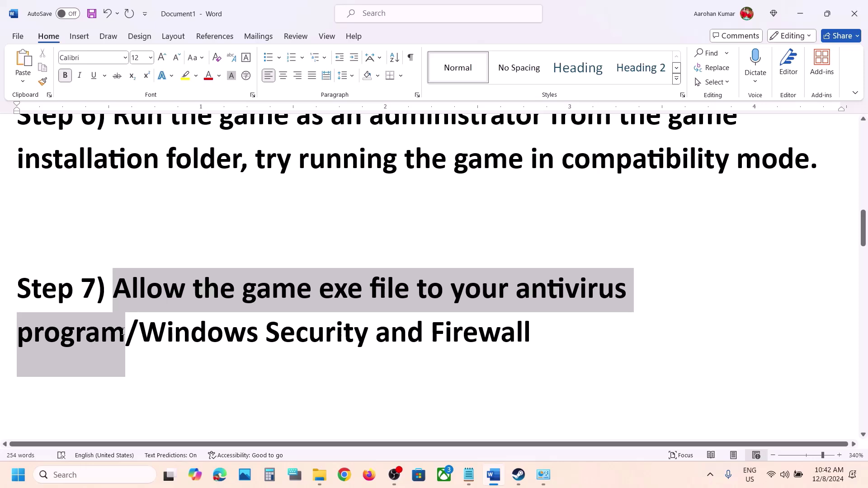
- Go to Ransomware protection's Controlled folder access allowed-apps list in Windows Security settings
key("super+i")
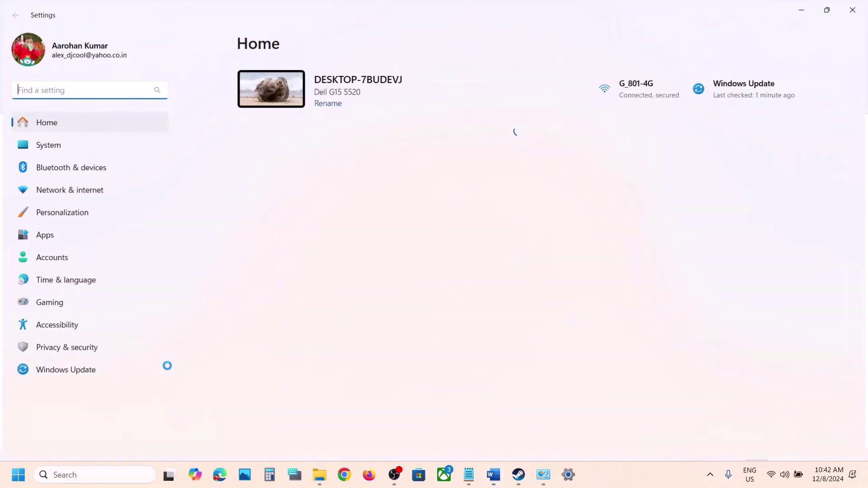
left_click(54, 349)
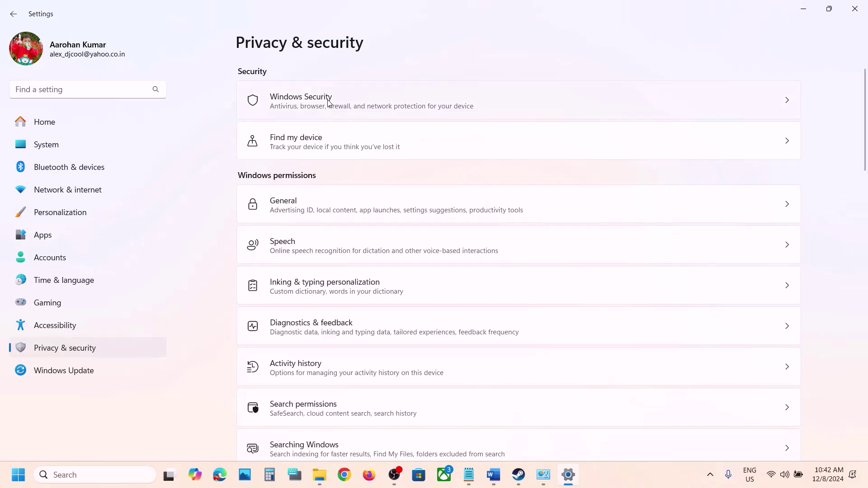
left_click(405, 112)
left_click(320, 164)
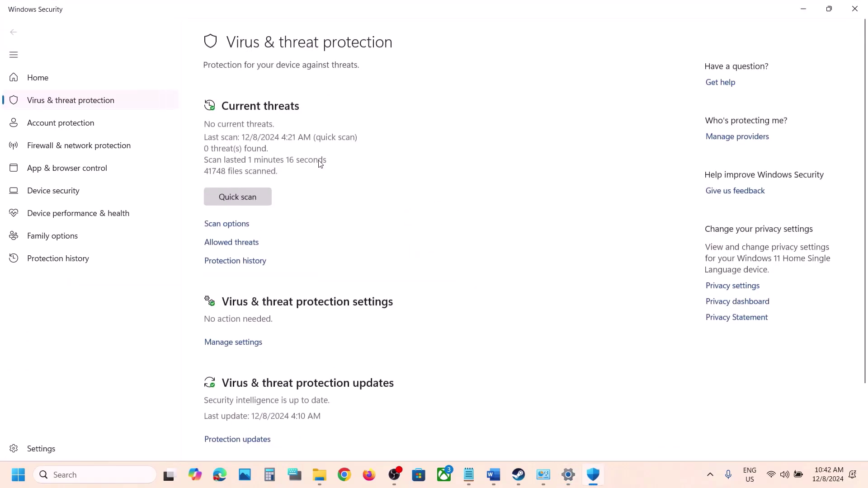
scroll(320, 162, "down", 2)
left_click(276, 421)
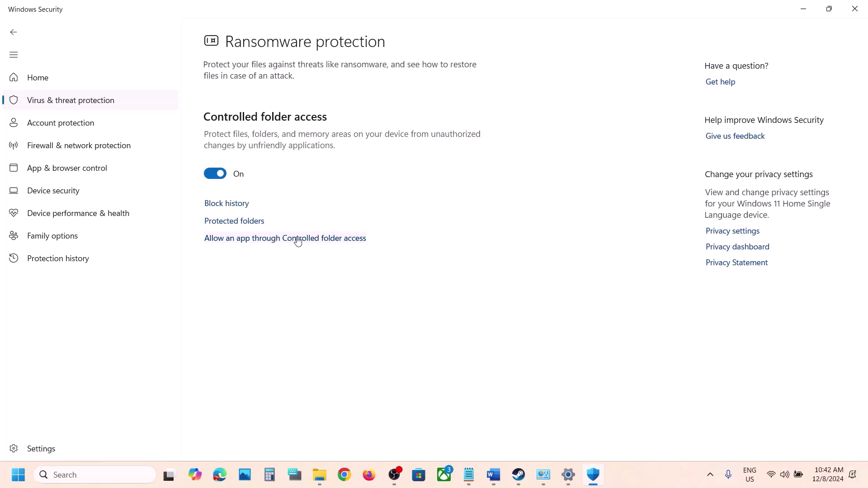
left_click(298, 240)
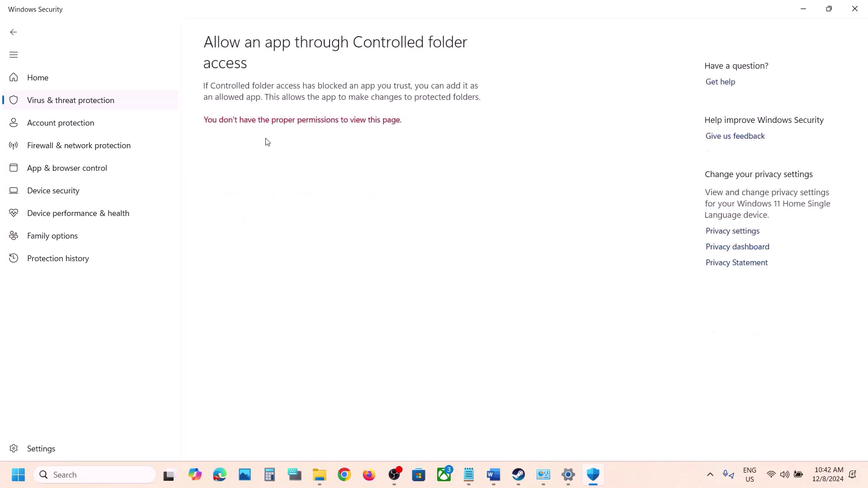
- Add PathOfExile_x64Steam and PathOfExileSteam as allowed apps for Controlled folder access
left_click(265, 31)
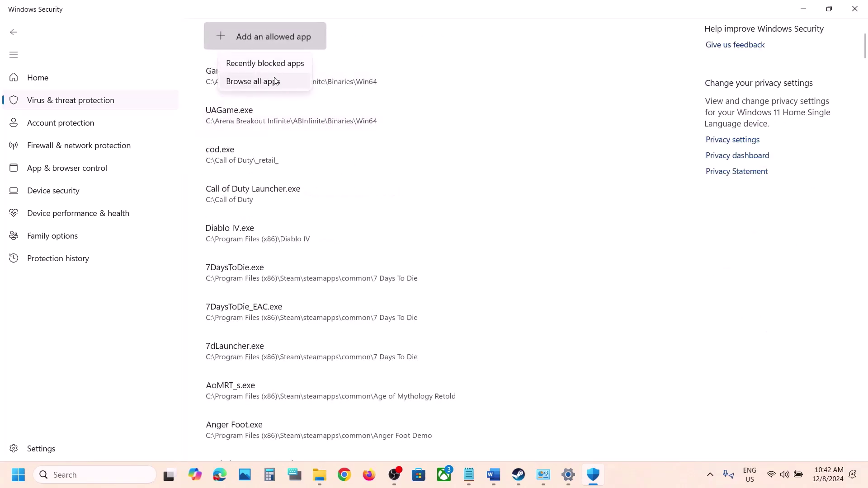
left_click(253, 82)
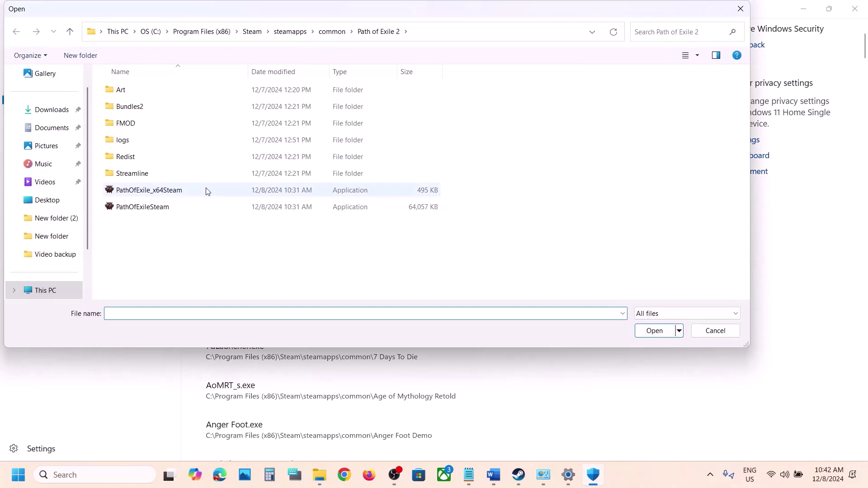
left_click(162, 193)
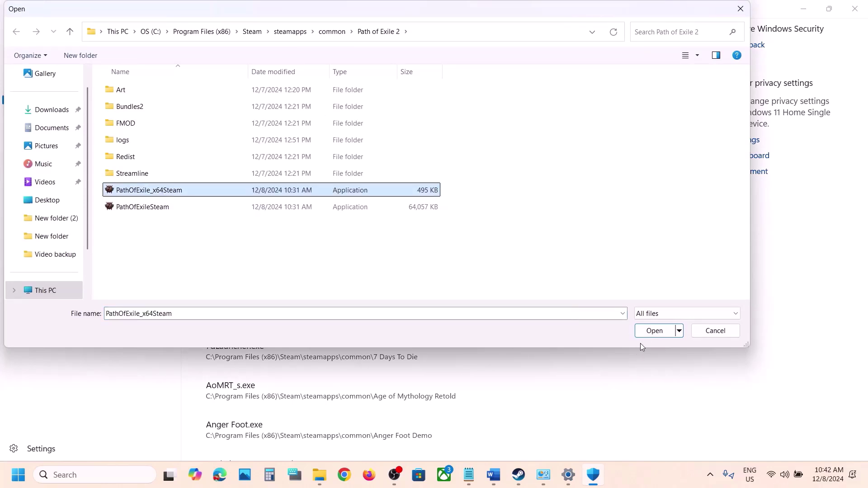
left_click(651, 332)
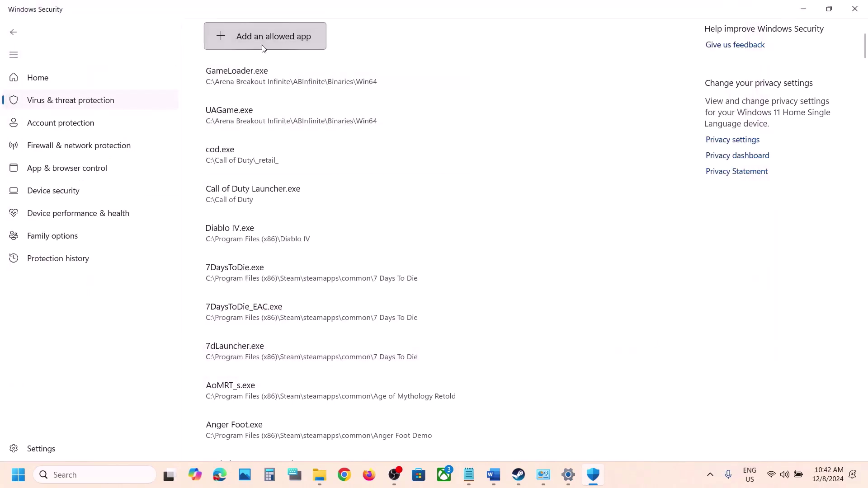
left_click(262, 44)
left_click(248, 78)
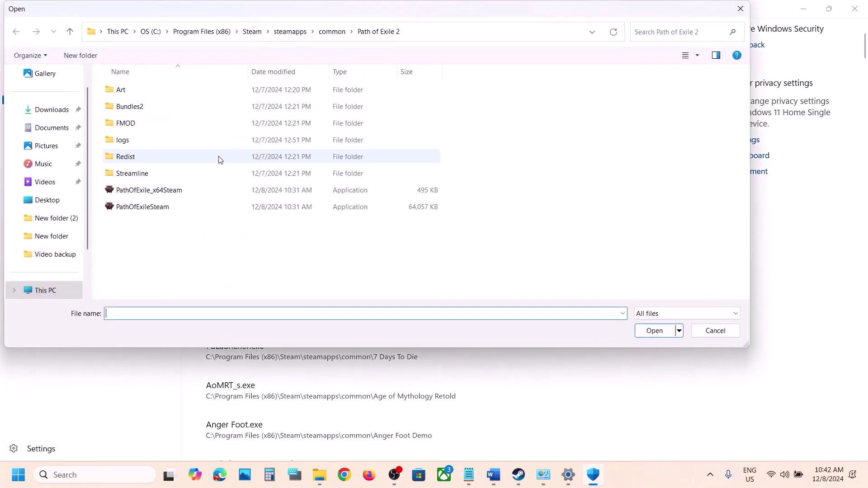
left_click(213, 206)
left_click(662, 333)
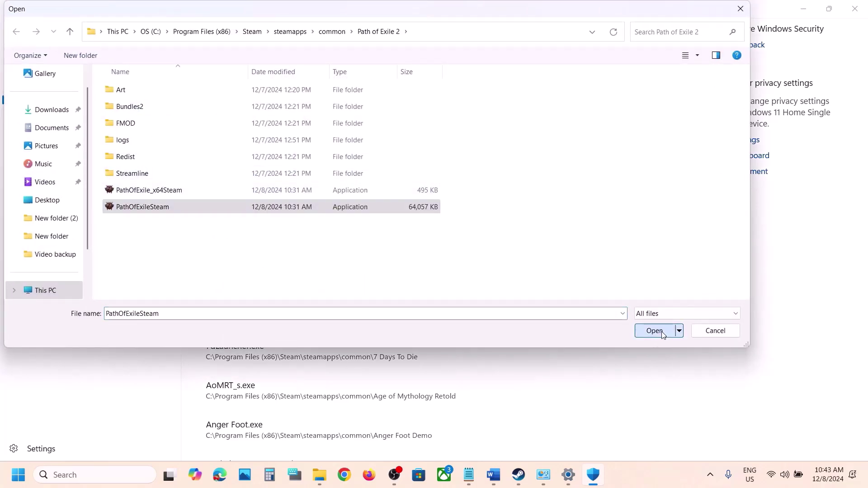
left_click(114, 479)
- Open Control Panel's Windows Defender Firewall allowed-apps list and unlock it with Change settings
type("control")
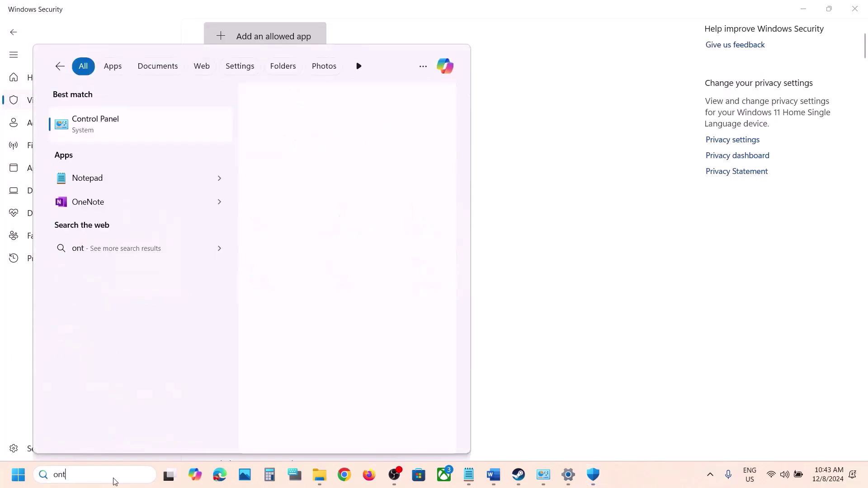
key("Return")
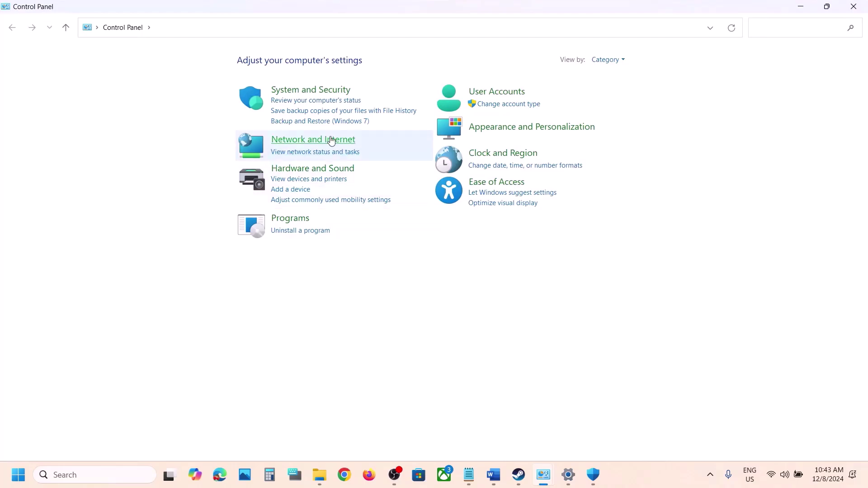
left_click(318, 92)
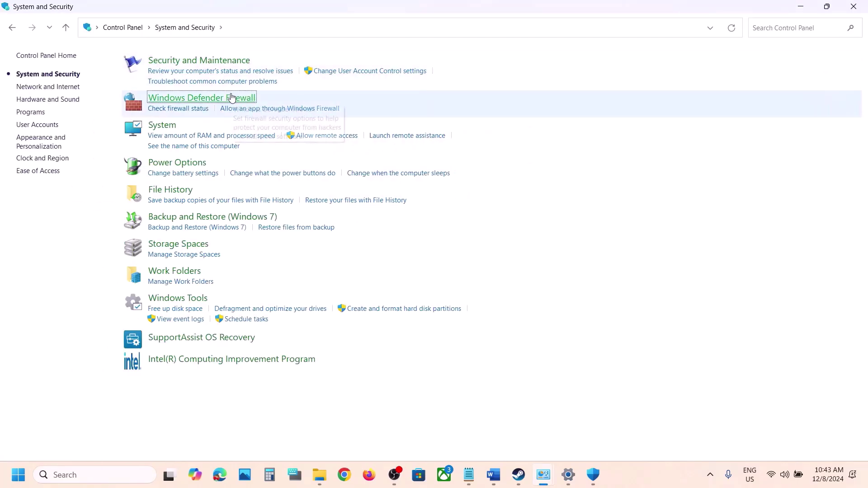
left_click(232, 97)
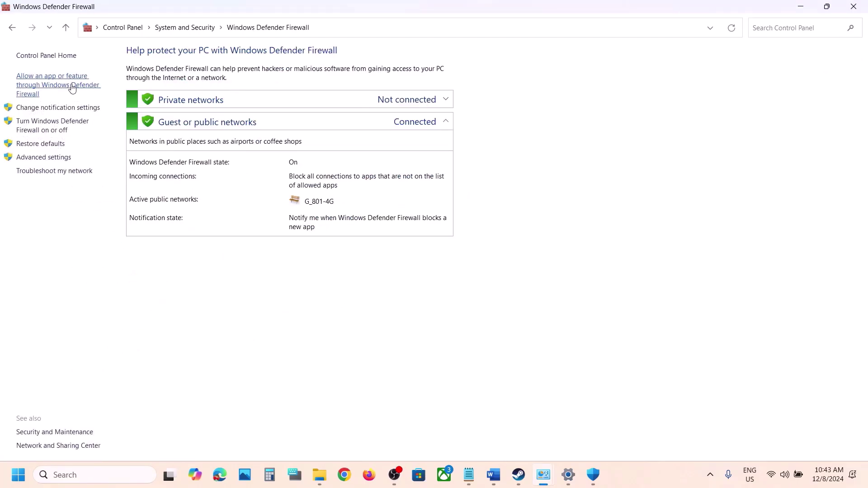
left_click(72, 87)
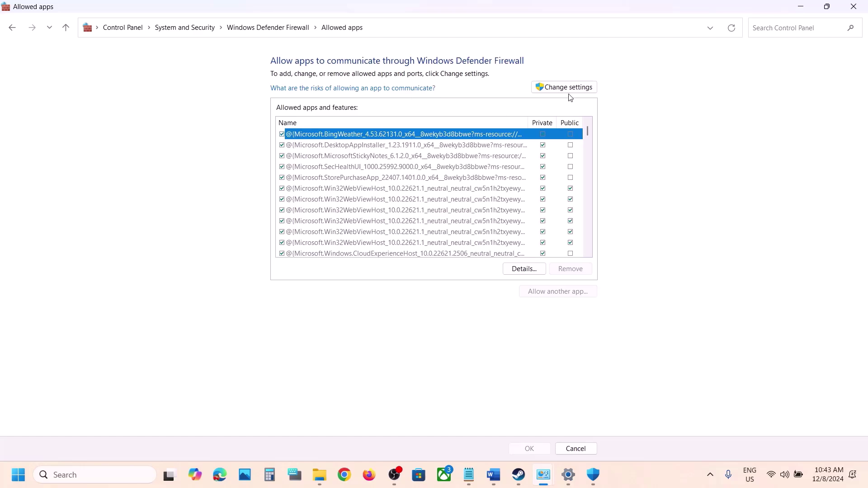
left_click(568, 88)
- Try adding PathOfExile_x64Steam and PathOfExileSteam, dismissing each 'already in list' error
left_click(536, 295)
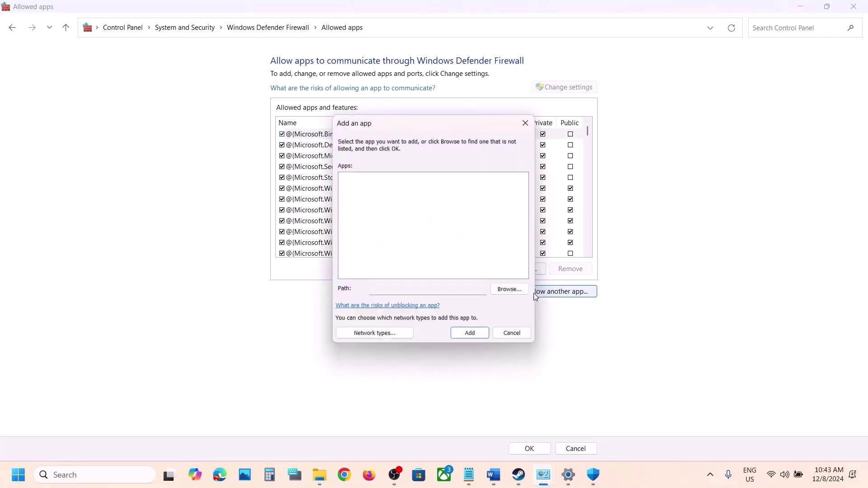
left_click(509, 289)
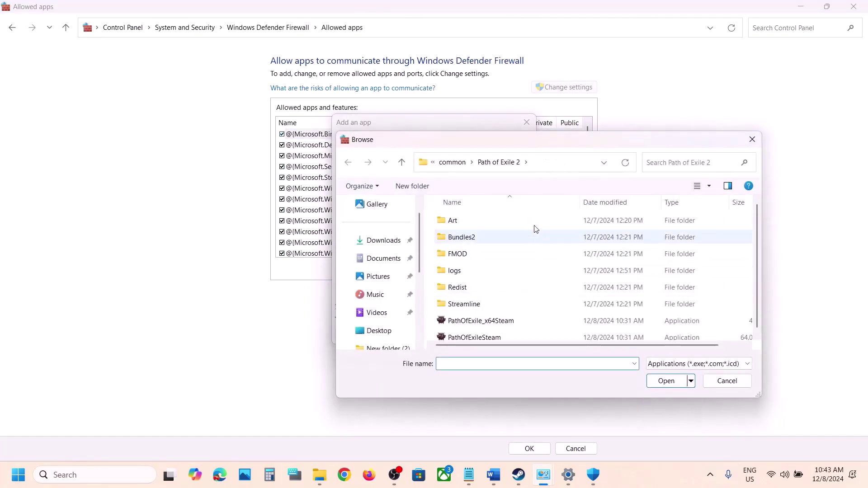
left_click(500, 318)
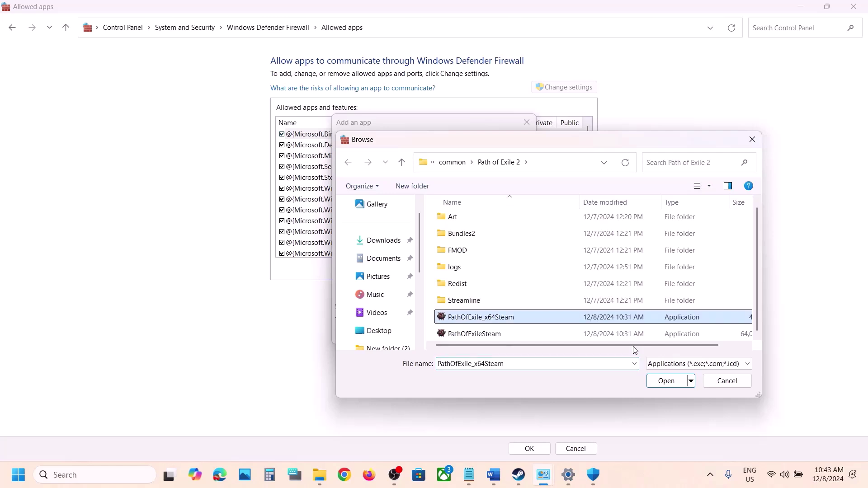
left_click(667, 381)
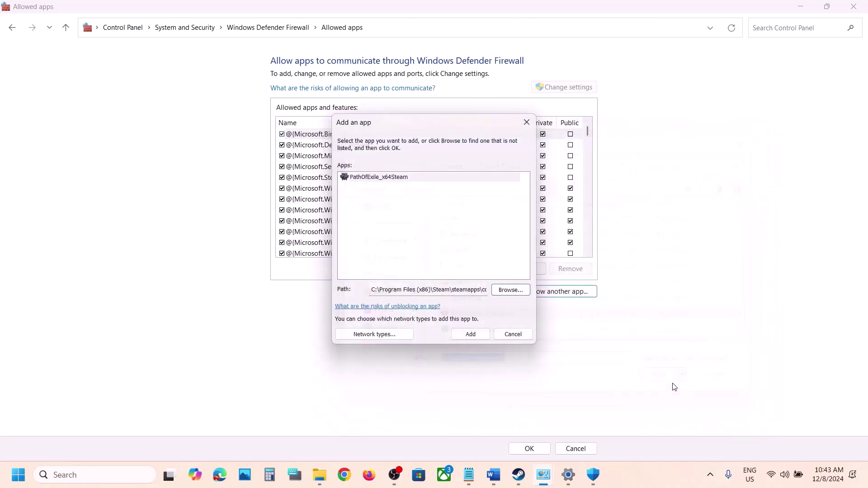
left_click(466, 337)
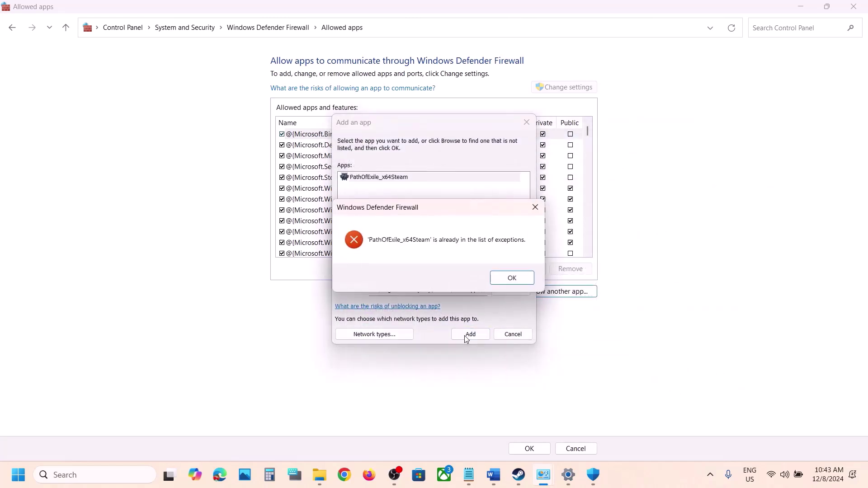
left_click(521, 278)
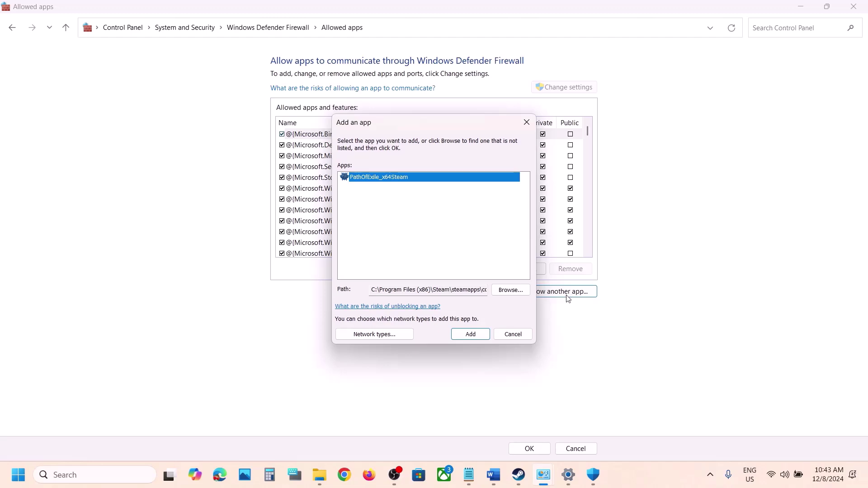
left_click(520, 290)
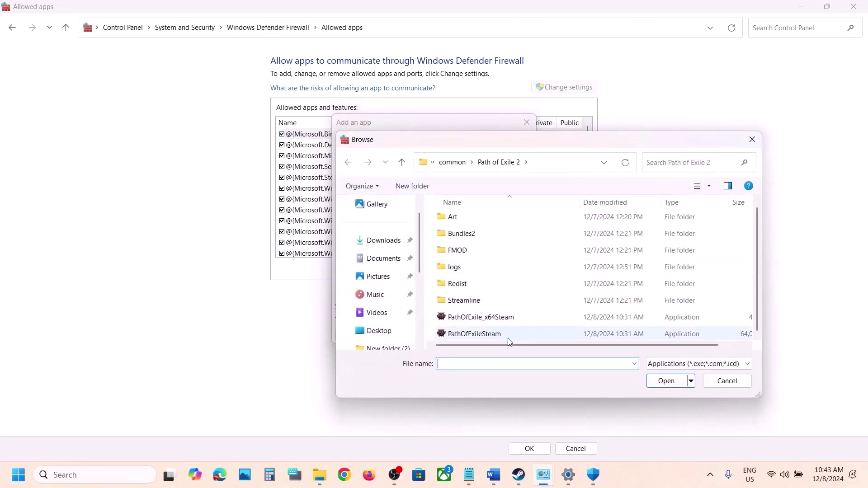
left_click(508, 339)
left_click(666, 381)
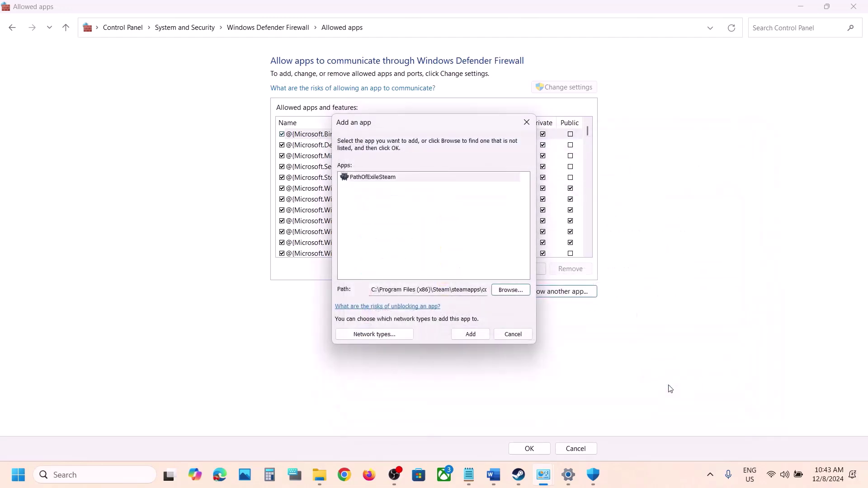
left_click(474, 335)
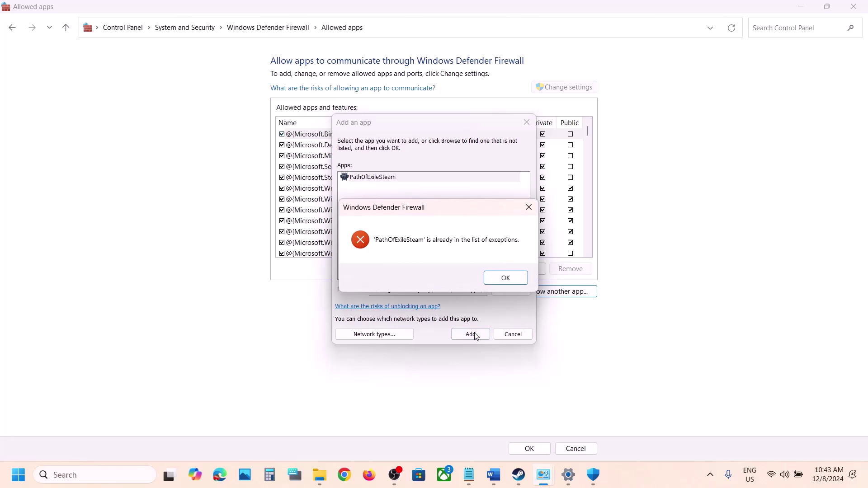
left_click(502, 278)
left_click(526, 122)
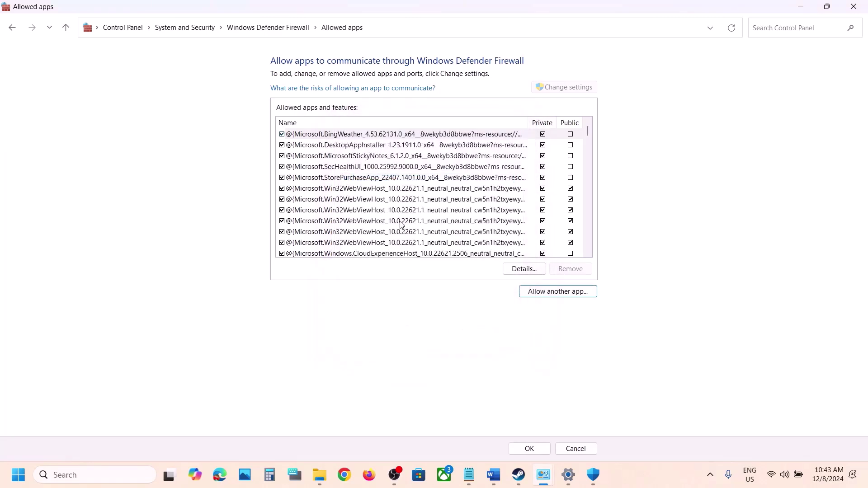
- Review the Path of Exile firewall entries, then close the allowed-apps window and Windows Security
left_click(402, 225)
key("p")
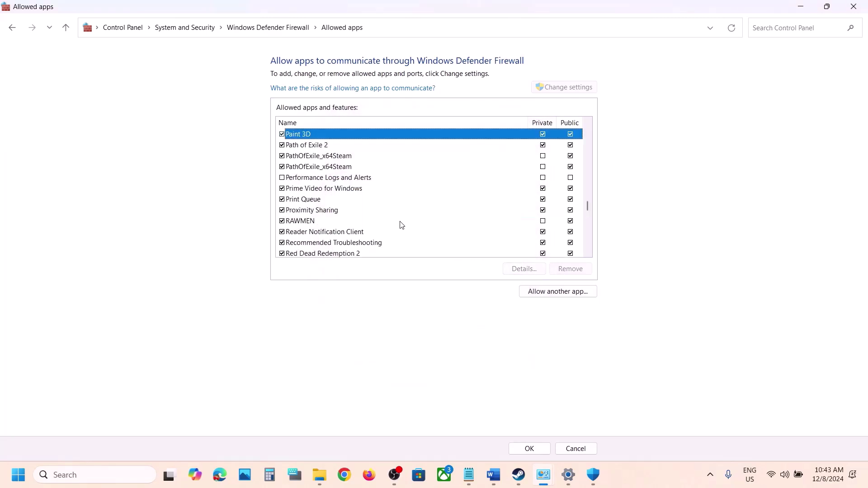
left_click(326, 158)
left_click(319, 149)
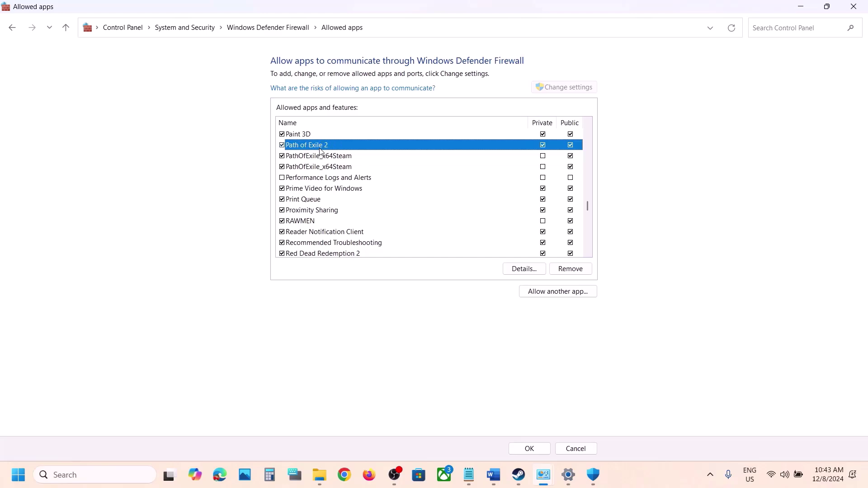
left_click(854, 7)
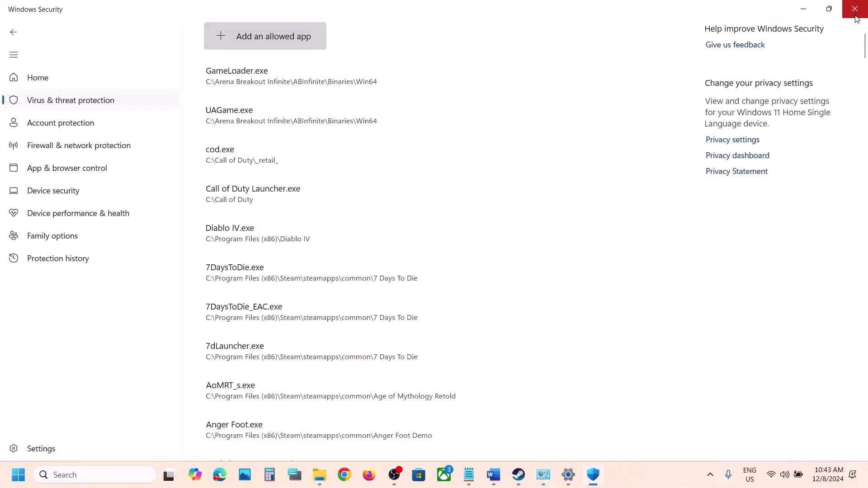
left_click(857, 7)
- Close Settings, scroll the Word guide to Step 8, and select its NVIDIA and AMD driver links
left_click(855, 10)
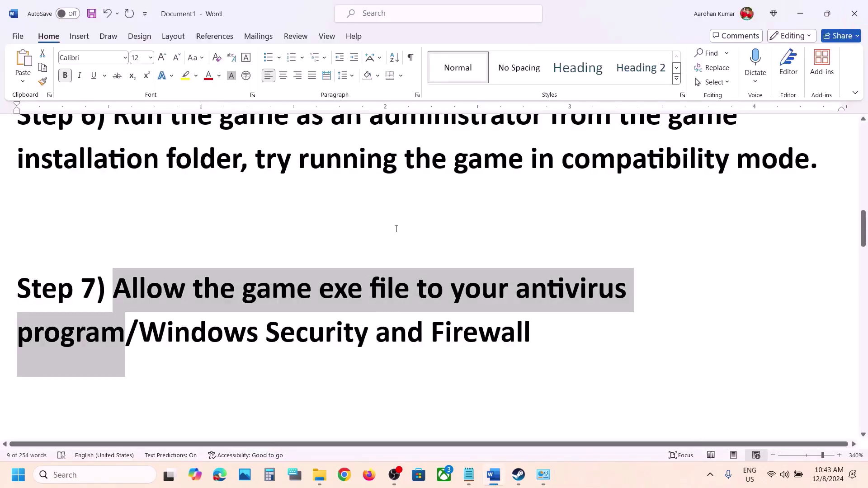
scroll(397, 229, "down", 2)
scroll(397, 228, "down", 3)
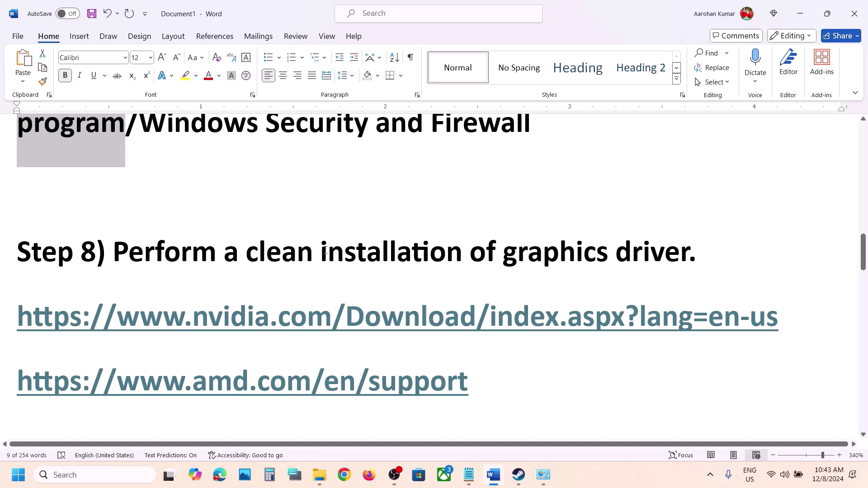
scroll(325, 251, "down", 1)
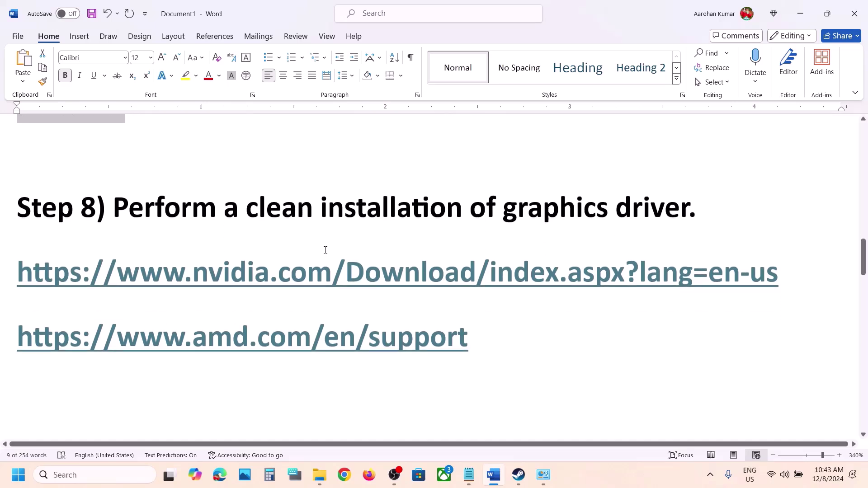
triple_click(784, 271)
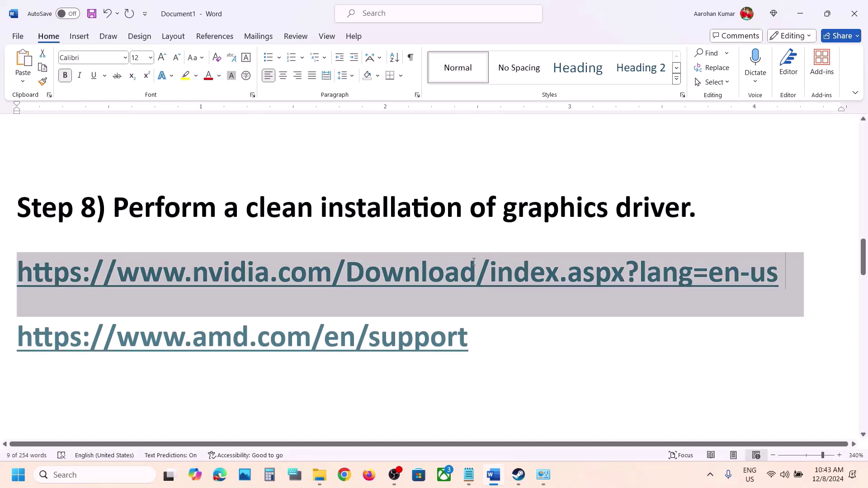
triple_click(526, 338)
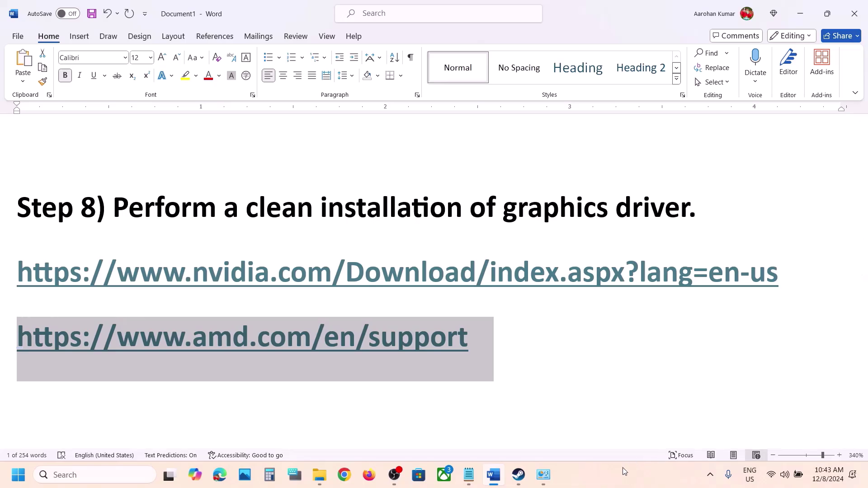
left_click(623, 467)
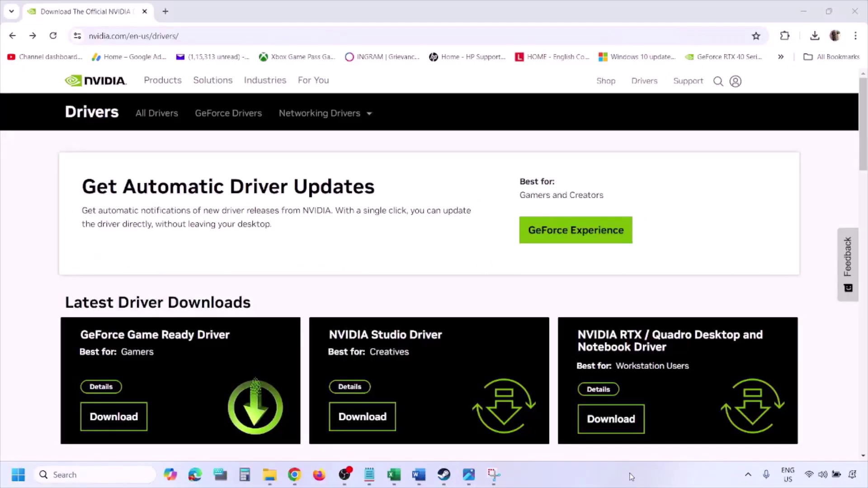
- Keep Windows 11 in NVIDIA's manual search for the RTX 3050 Laptop GPU and run Find
scroll(200, 272, "down", 5)
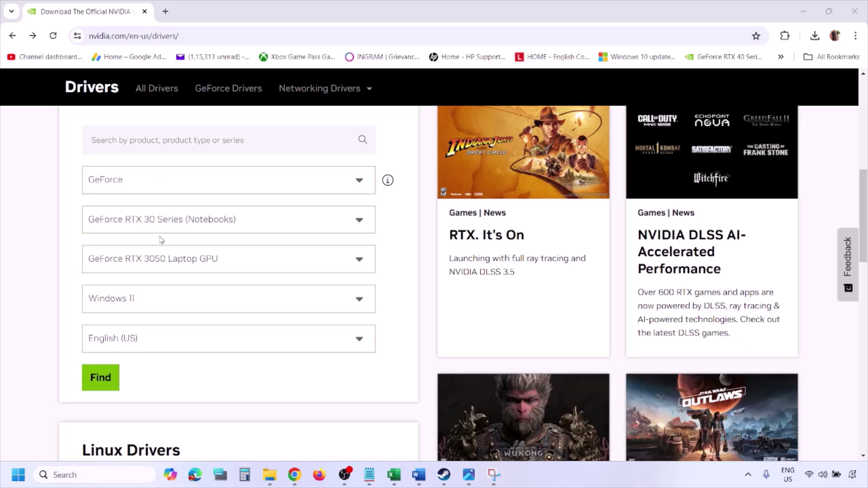
left_click(144, 302)
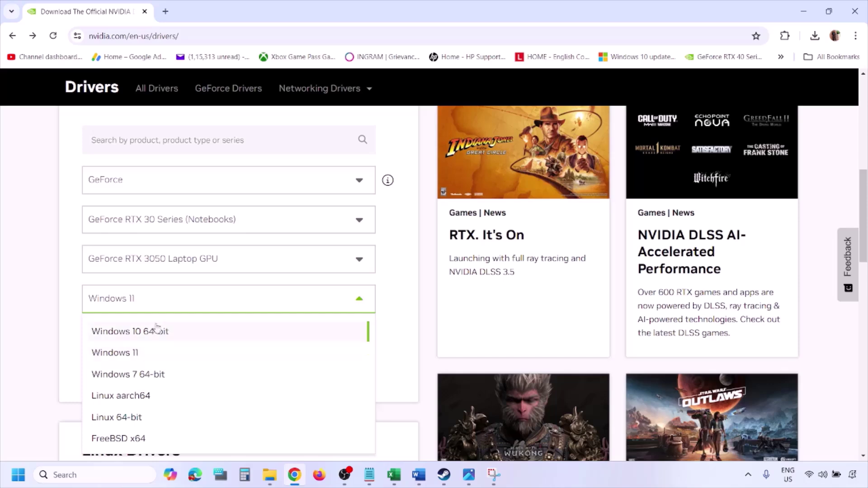
left_click(126, 355)
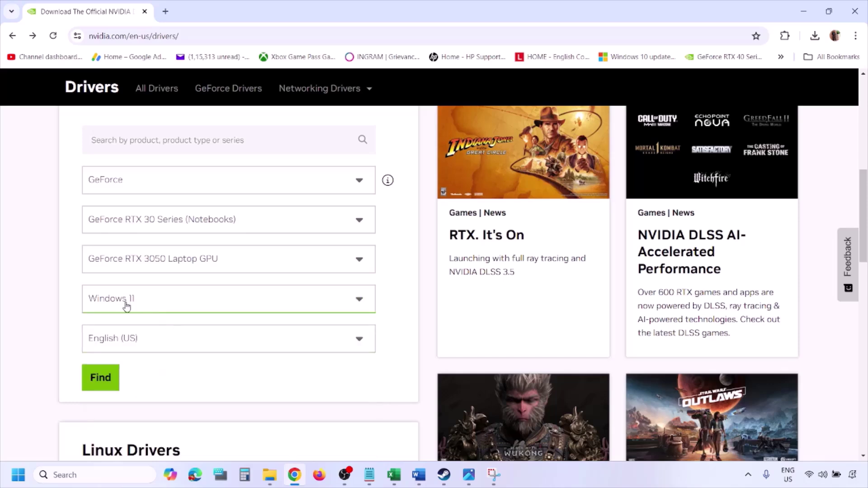
left_click(100, 377)
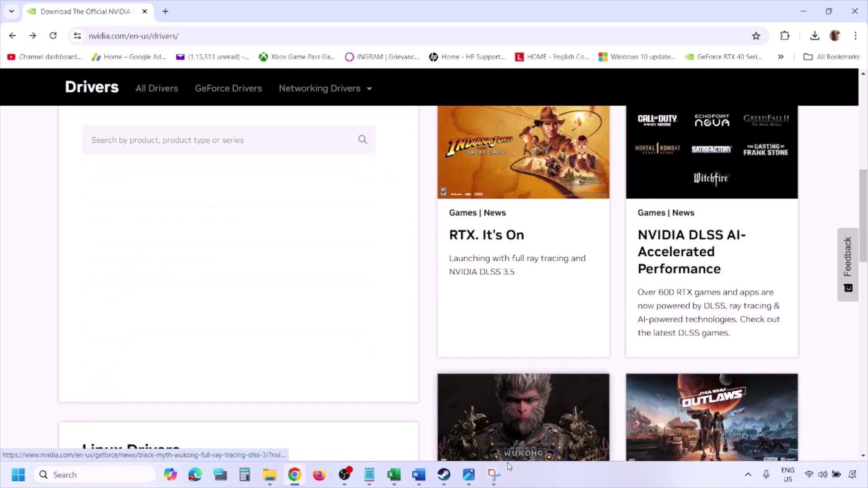
left_click(470, 478)
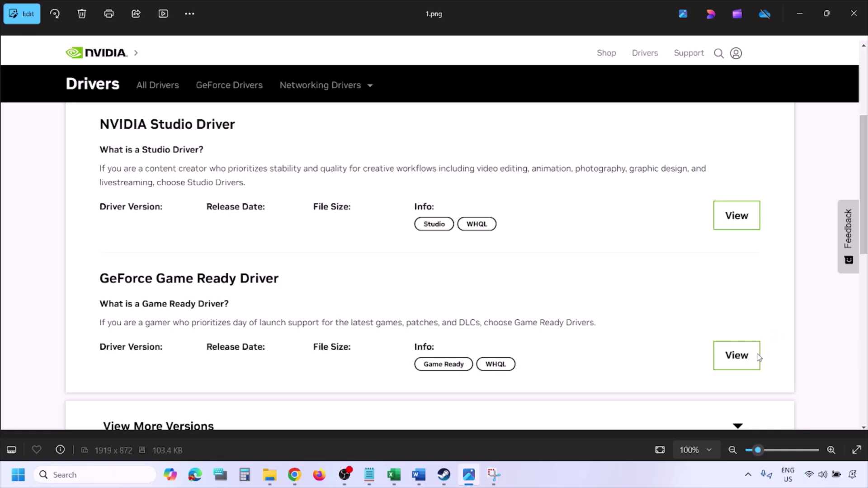
- Step through the screenshots to 5.png, the custom install options with clean installation ticked
key("Right")
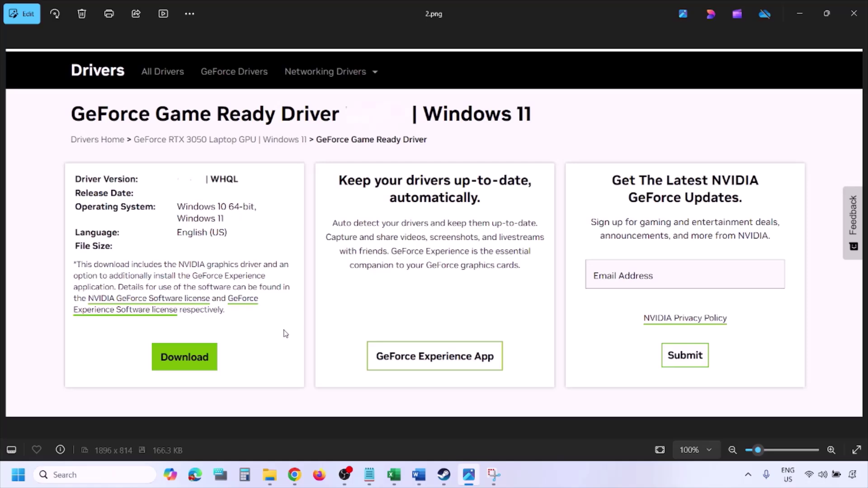
key("Right")
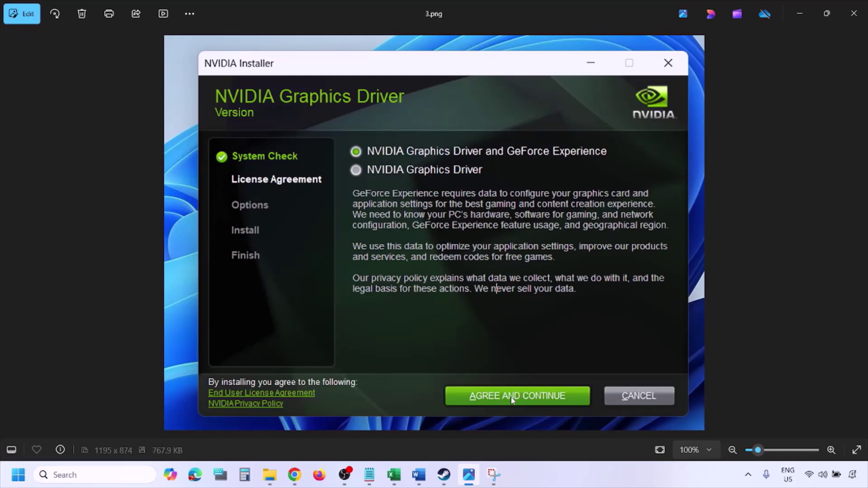
key("Right")
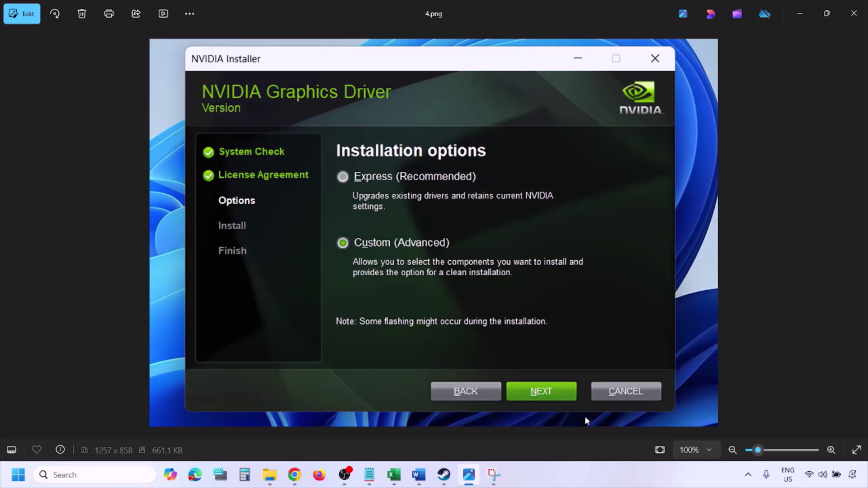
key("Right")
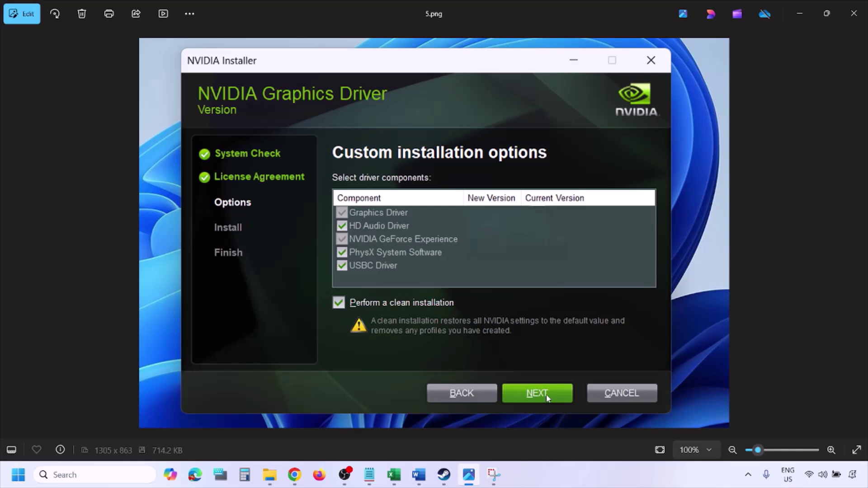
- Show the Start menu's power options including Restart, then dismiss the menu
left_click(18, 475)
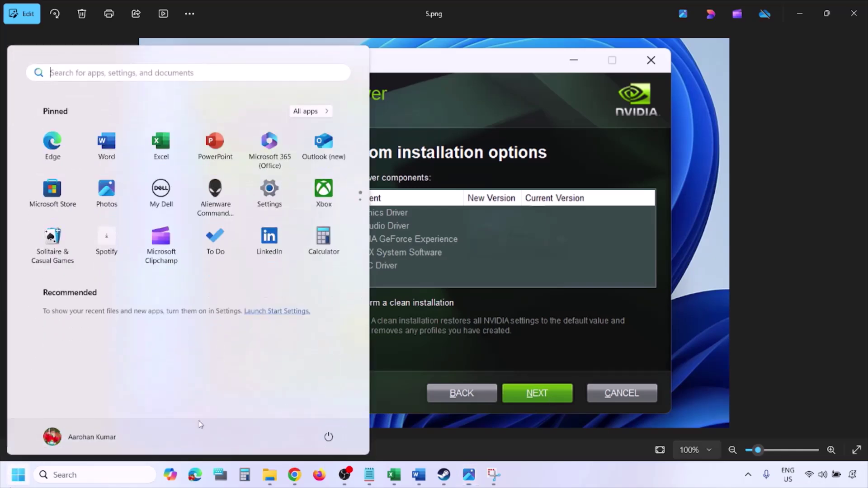
left_click(329, 437)
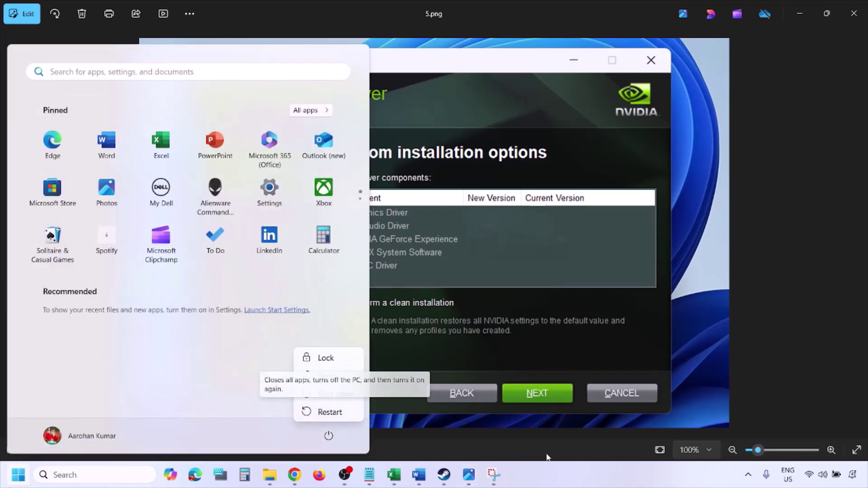
left_click(547, 458)
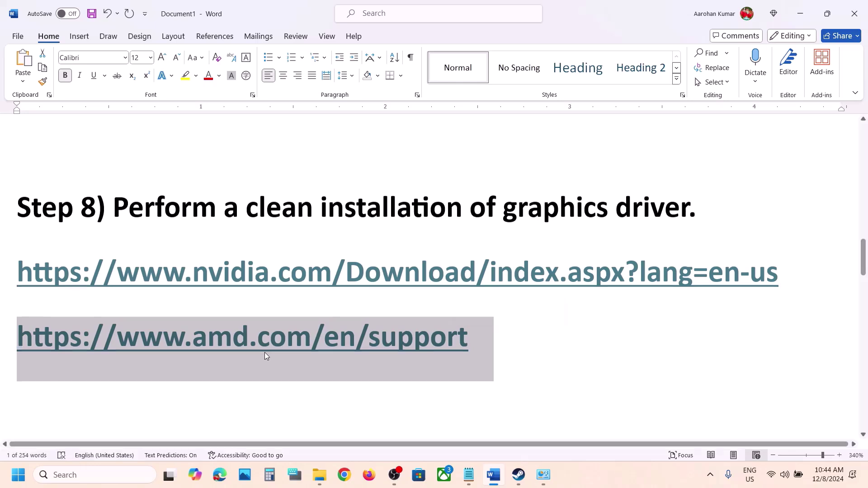
- Select 'graphics' in the Step 9 heading and search Windows for 'graphics settings'
scroll(265, 352, "down", 5)
left_click_drag(143, 337, 582, 334)
left_click(563, 326)
double_click(538, 326)
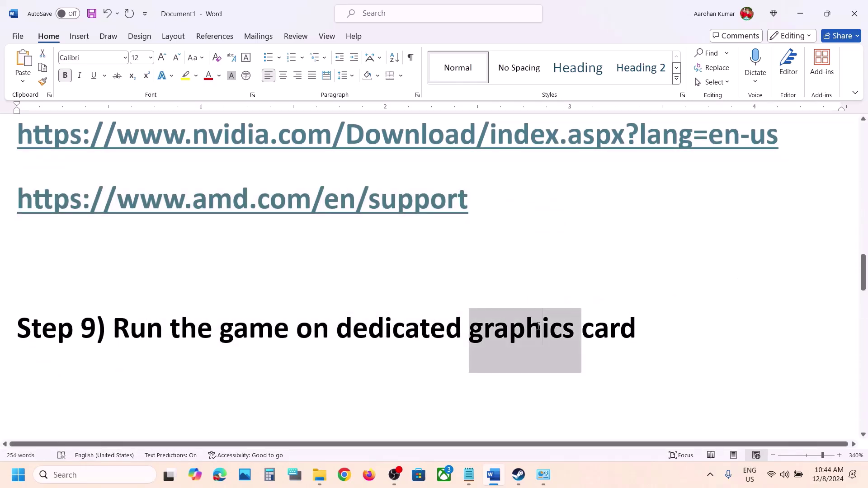
left_click(114, 473)
type("graphics settings")
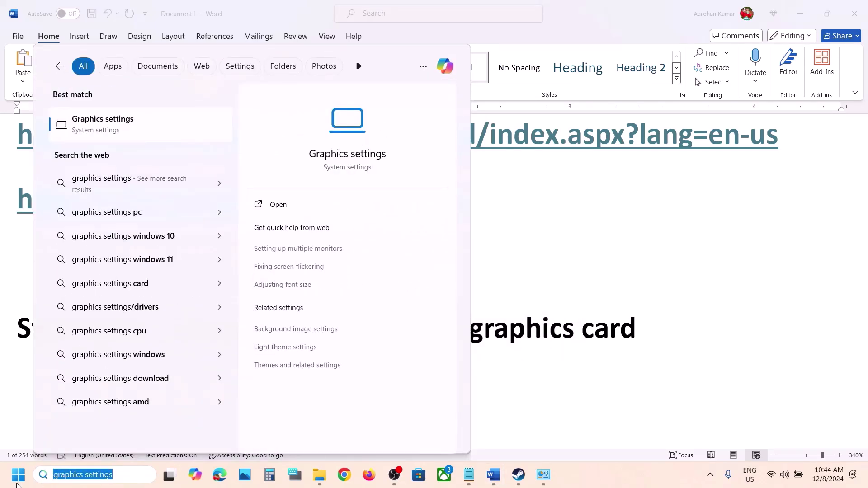
- Open the Graphics settings page and add PathOfExile_x64Steam as a desktop app
left_click(109, 136)
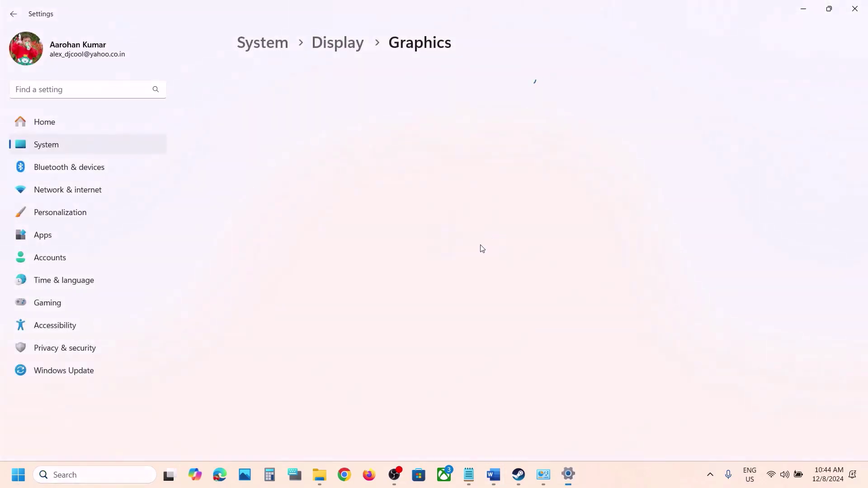
left_click(651, 311)
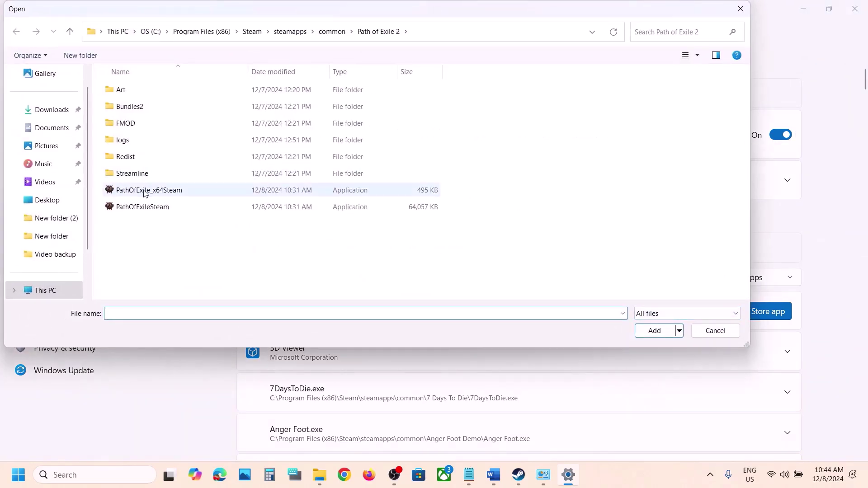
left_click(144, 193)
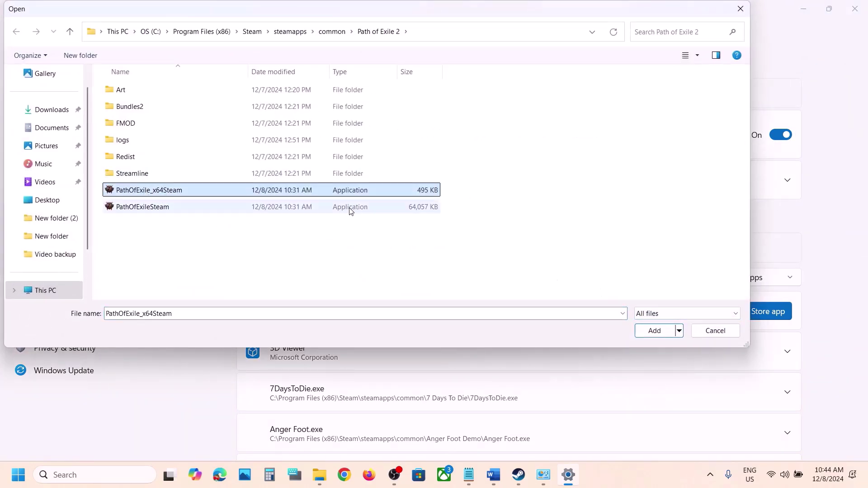
left_click(660, 335)
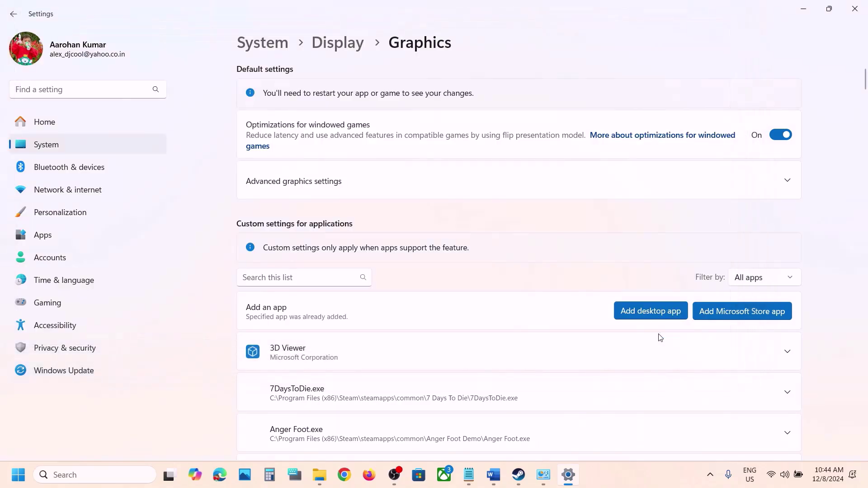
- Set PathOfExileSteam's GPU preference to High Performance (NVIDIA GeForce RTX 3050 Laptop GPU)
scroll(460, 345, "down", 15)
scroll(460, 345, "down", 20)
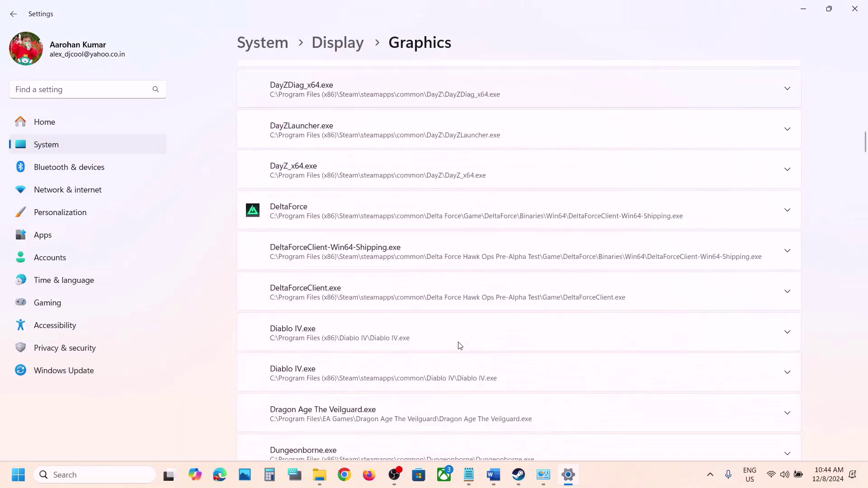
scroll(459, 345, "down", 20)
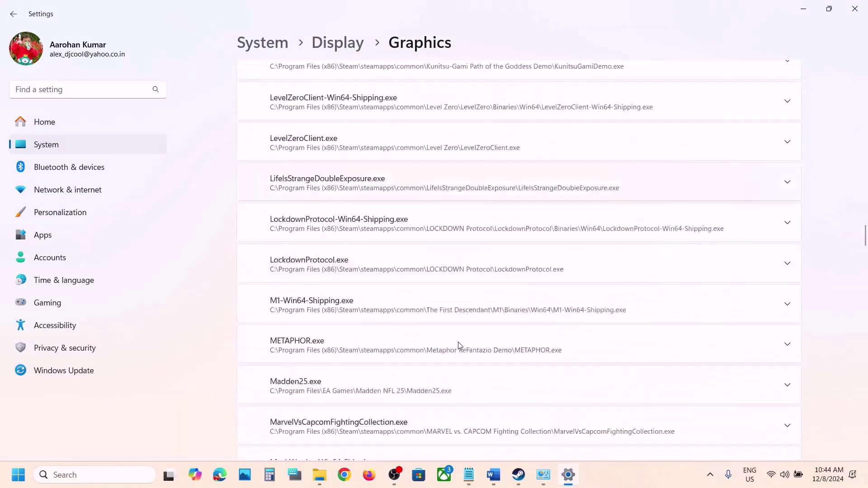
scroll(459, 345, "down", 1)
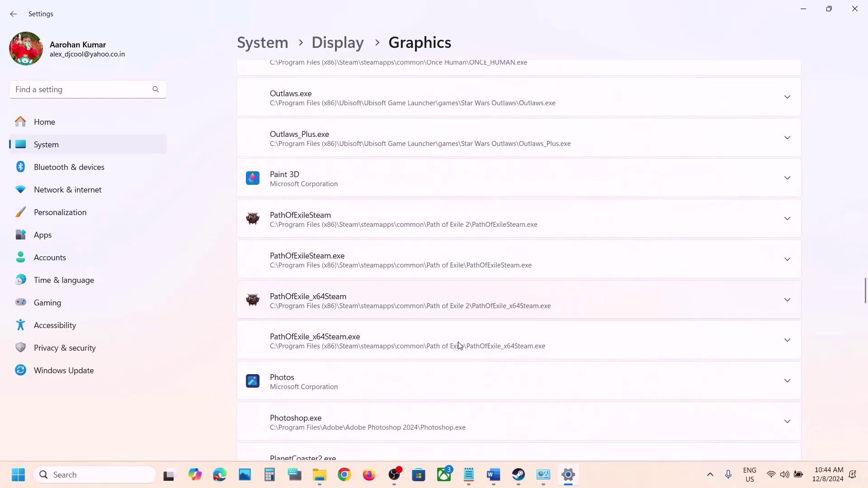
left_click(786, 219)
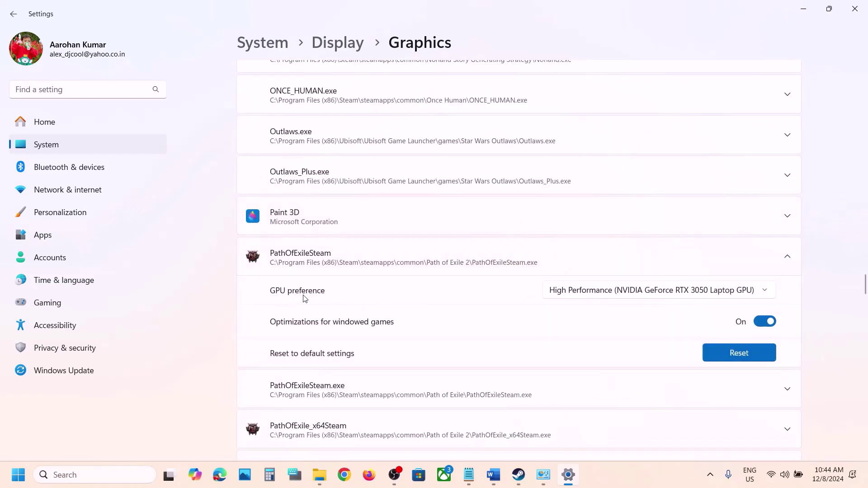
left_click(647, 290)
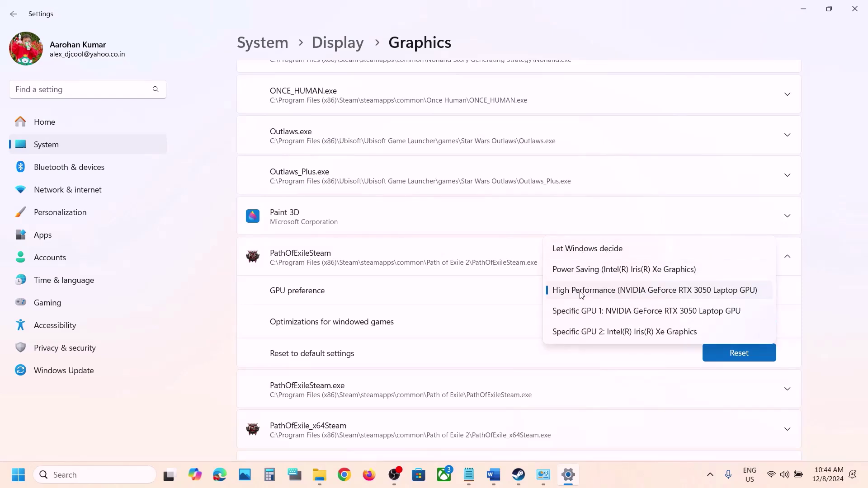
left_click(616, 294)
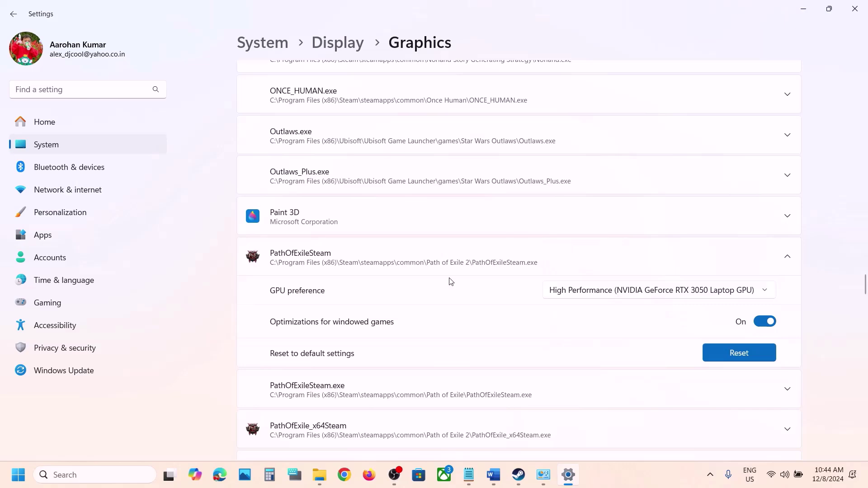
scroll(451, 281, "up", 20)
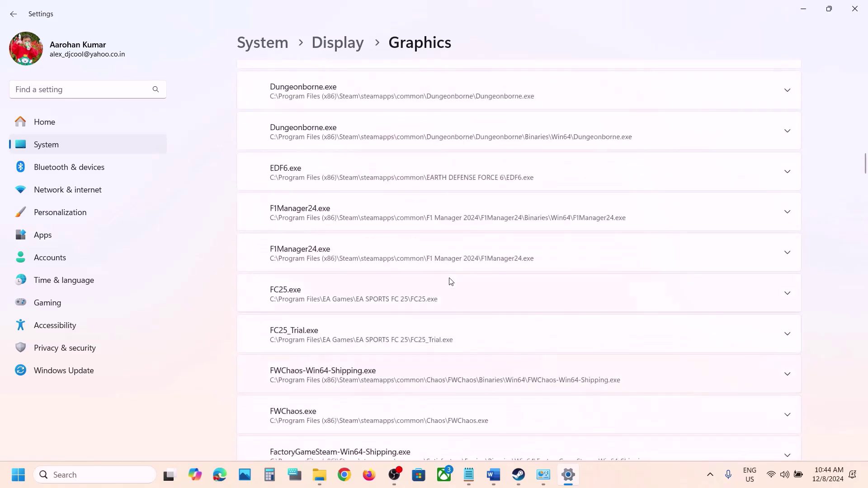
scroll(451, 281, "up", 10)
scroll(451, 281, "down", 1)
- Add PathOfExileSteam as a desktop app on the Graphics page
left_click(656, 314)
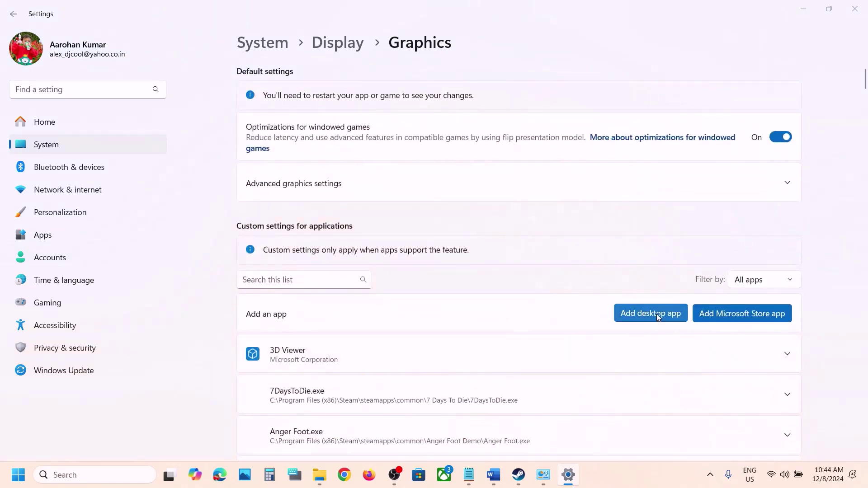
left_click(203, 207)
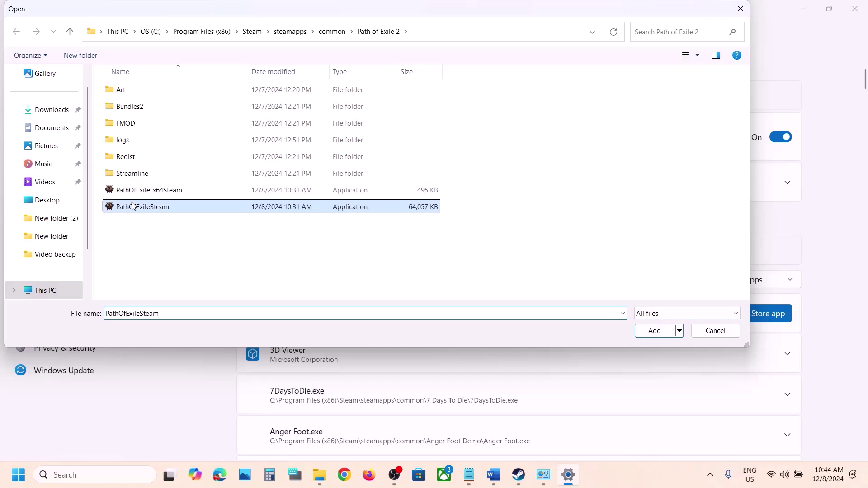
left_click(651, 333)
- Set PathOfExile_x64Steam's GPU preference to High Performance (NVIDIA GeForce RTX 3050 Laptop GPU)
scroll(419, 361, "down", 15)
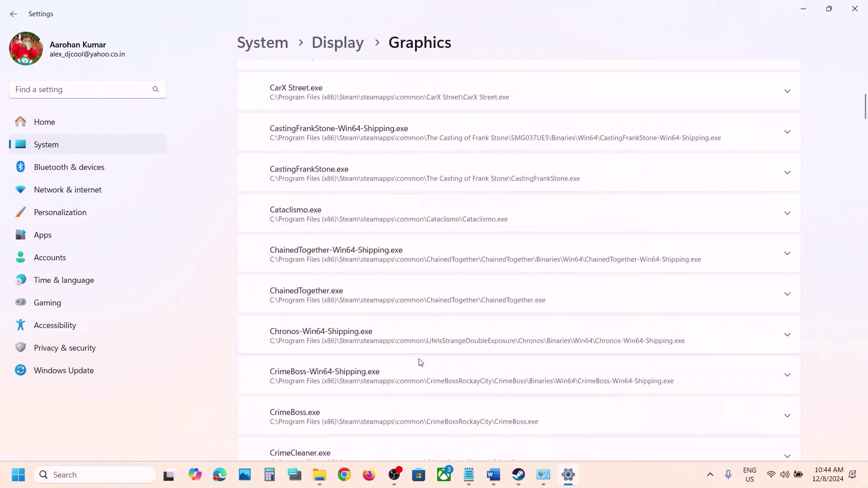
scroll(419, 361, "down", 20)
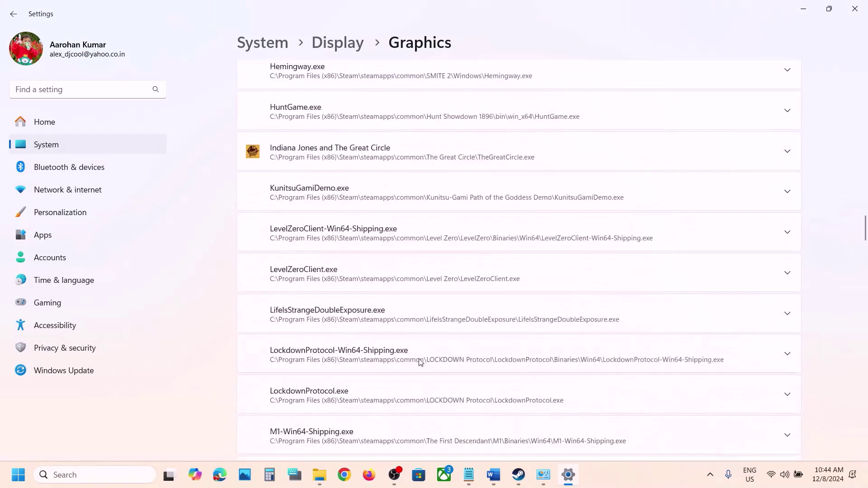
scroll(420, 362, "up", 3)
scroll(420, 362, "down", 12)
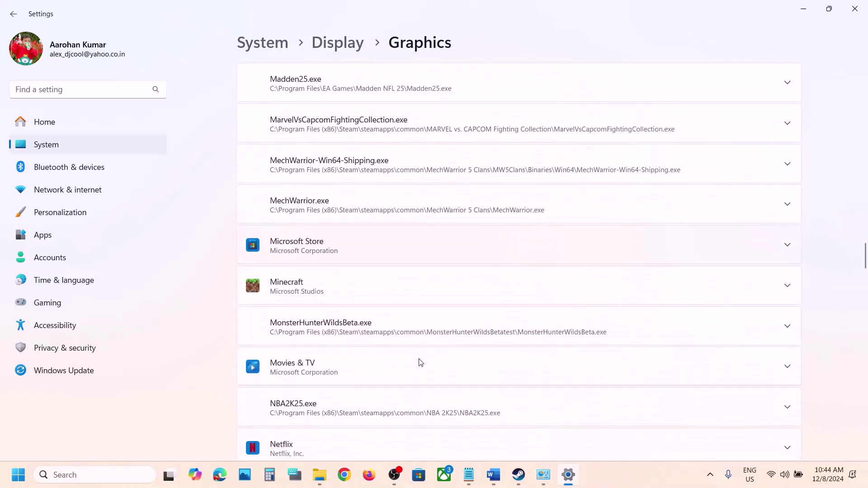
scroll(419, 362, "down", 9)
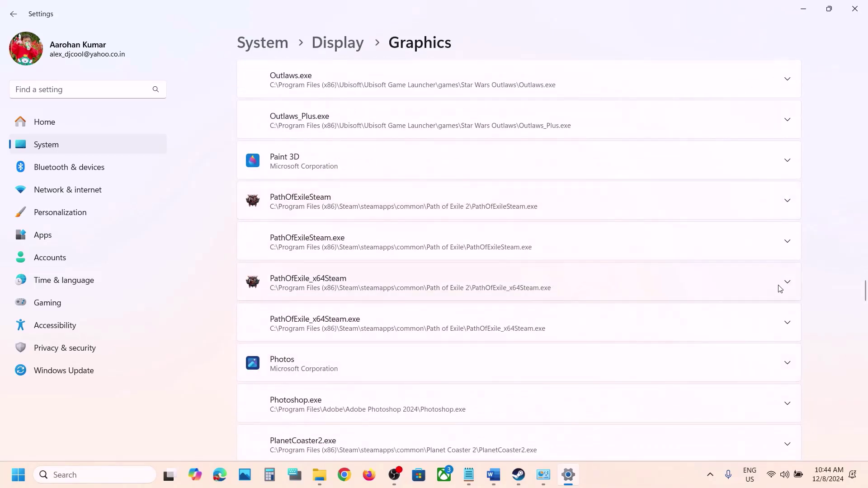
left_click(790, 286)
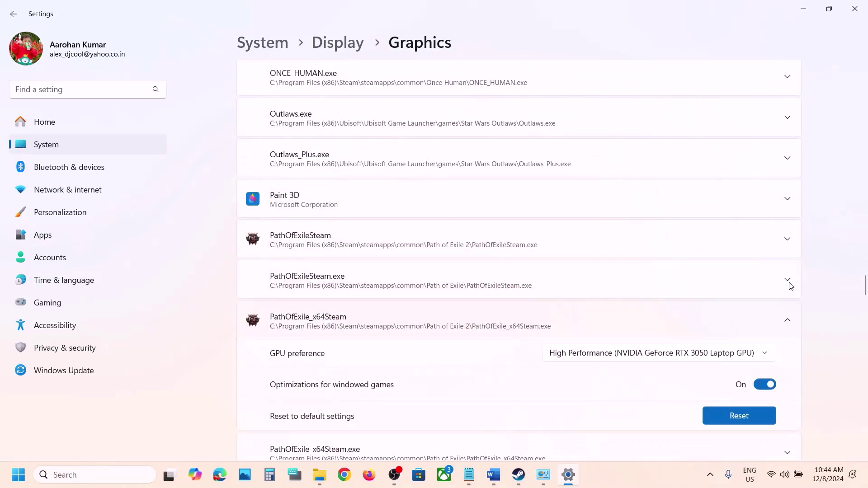
left_click(717, 356)
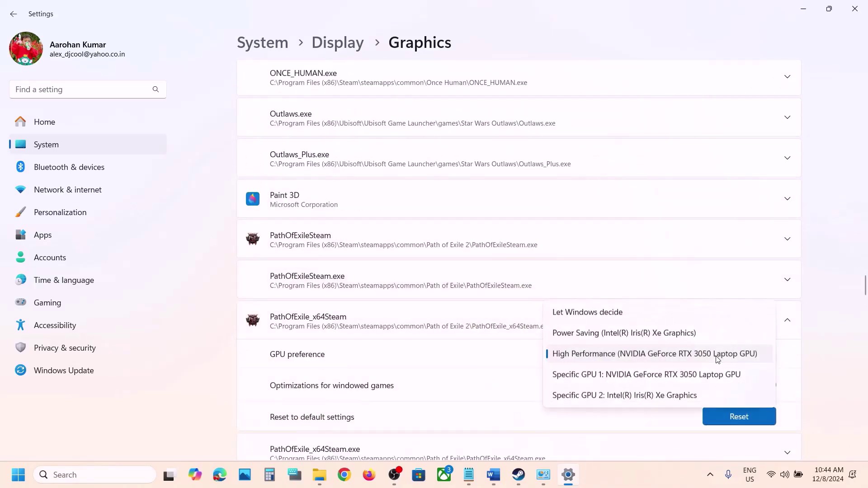
left_click(642, 356)
- Close Settings and select the 'Roll back graphics driver' heading in the Word guide
left_click(854, 8)
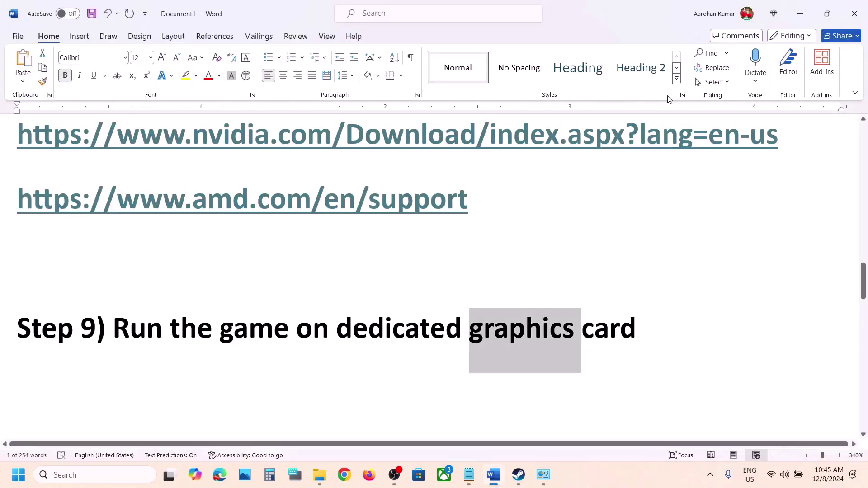
left_click(297, 308)
scroll(297, 307, "down", 3)
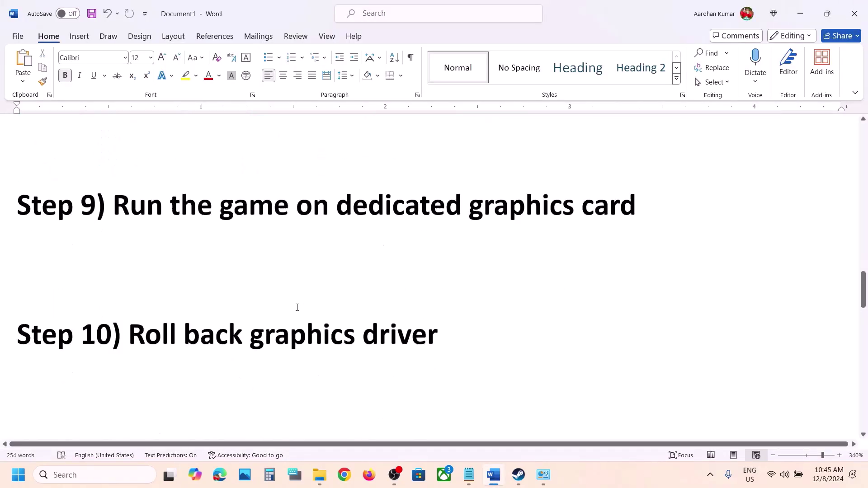
right_click(297, 307)
key("Escape")
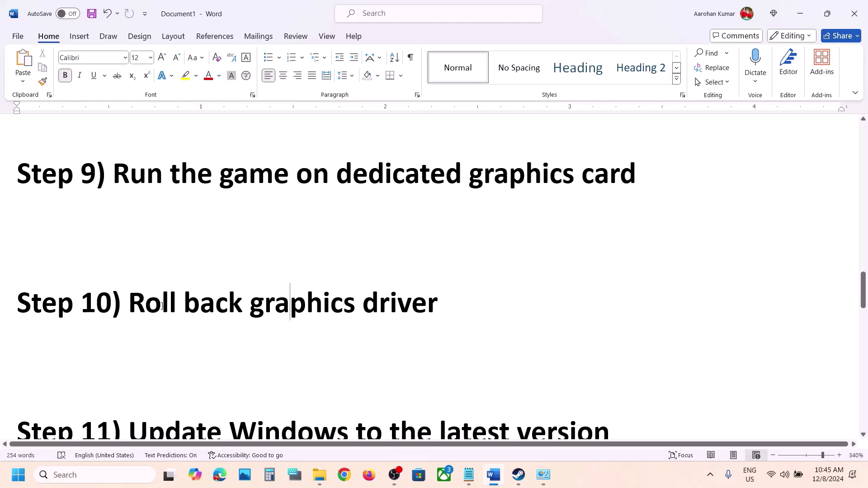
left_click_drag(161, 306, 438, 307)
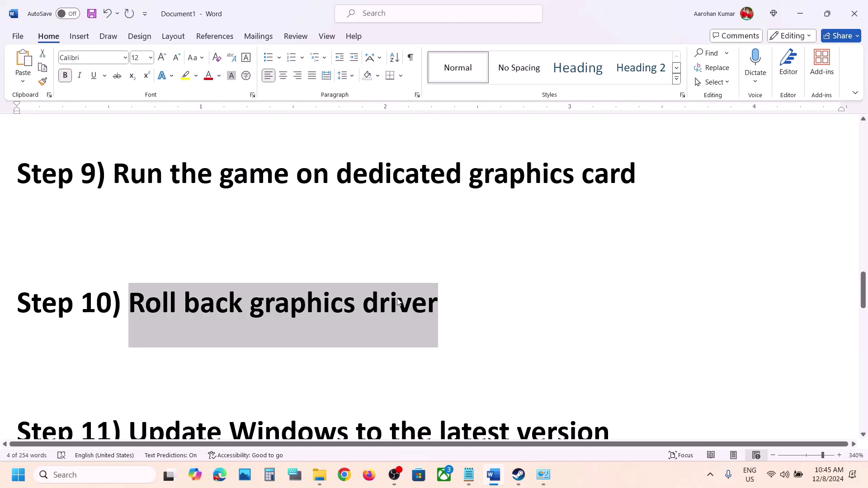
- Copy Step 8's nvidia.com driver download link and switch to Google Chrome
scroll(398, 302, "up", 8)
scroll(398, 299, "down", 3)
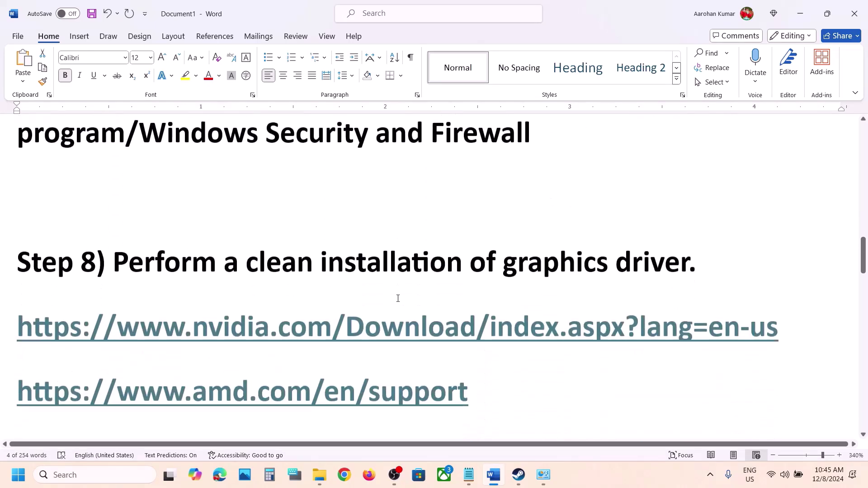
scroll(400, 299, "down", 1)
triple_click(787, 280)
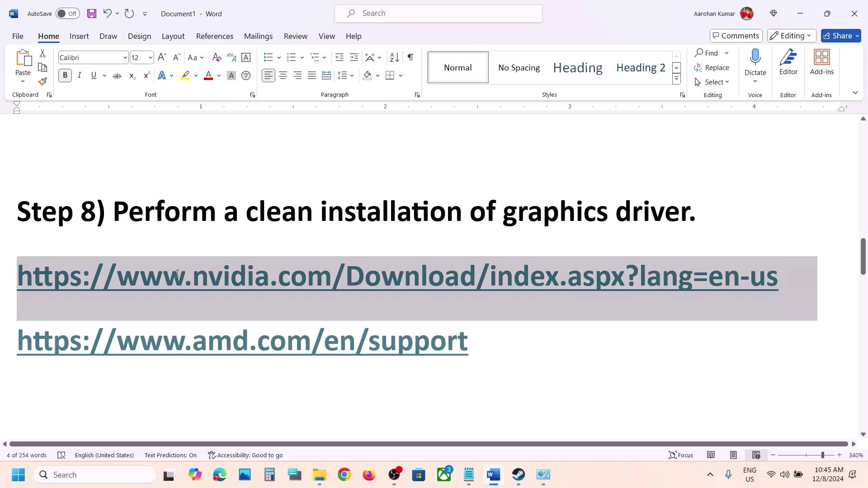
key("ctrl+c")
left_click(344, 475)
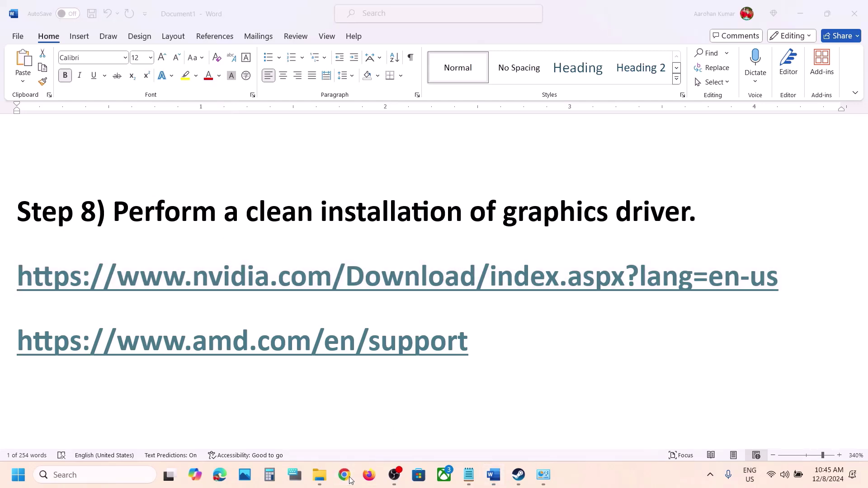
- Load the pasted NVIDIA drivers link and search for drivers matching the chosen GPU
key("ctrl+v")
key("Return")
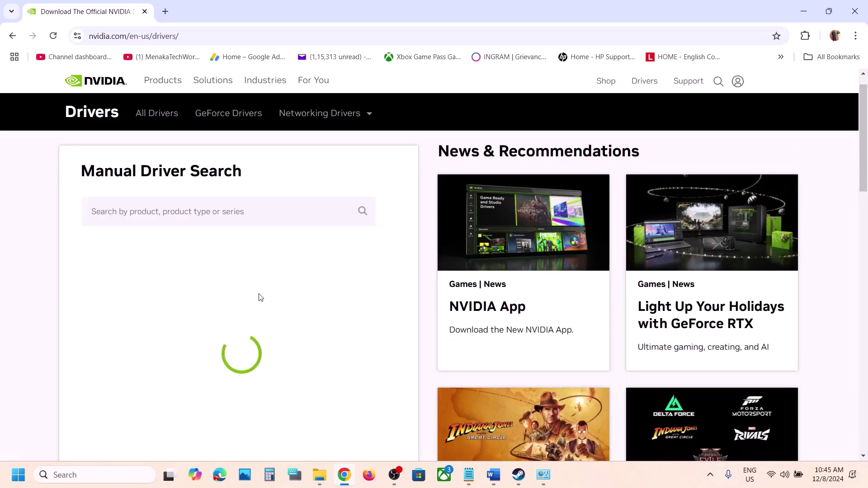
scroll(259, 297, "down", 2)
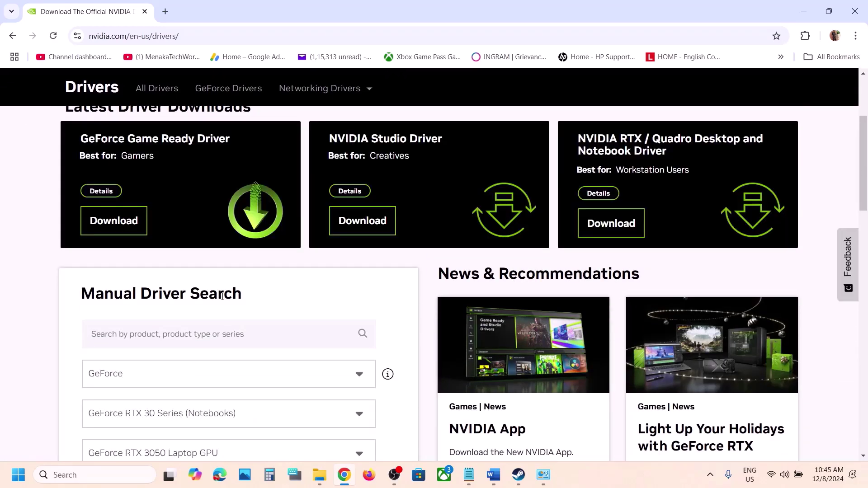
scroll(144, 315, "down", 4)
left_click(103, 392)
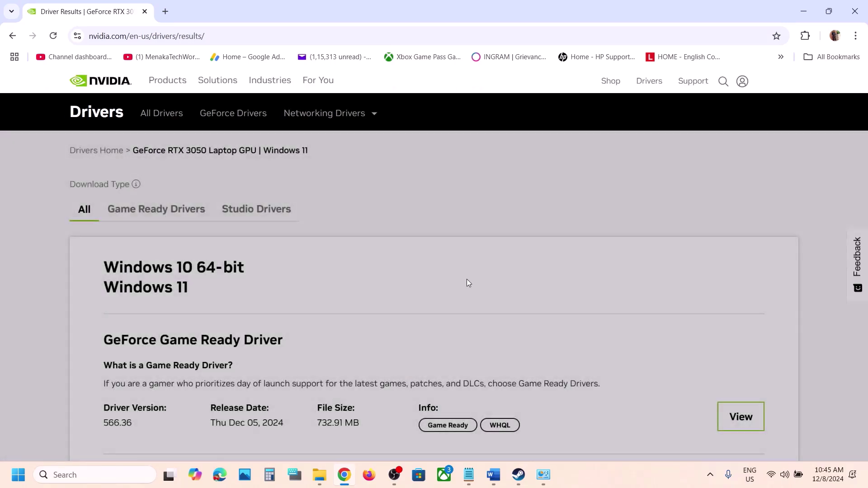
- Highlight the latest driver version, 566.36, in the results list
scroll(543, 326, "down", 3)
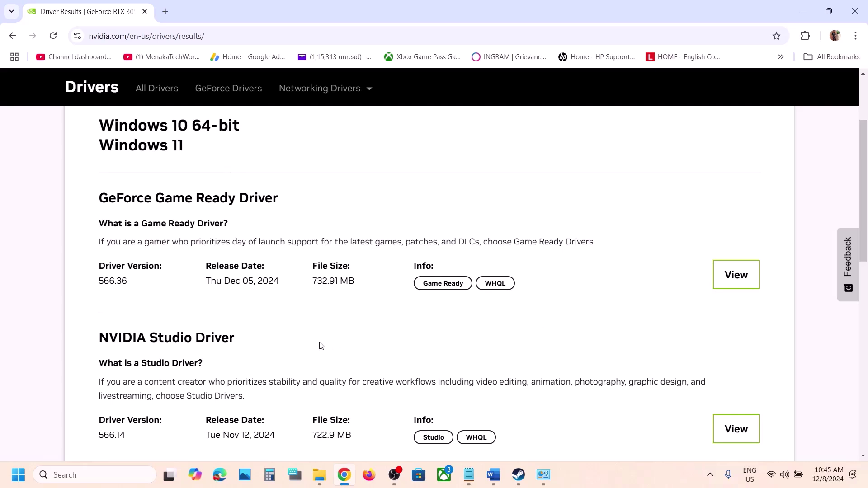
scroll(321, 346, "down", 1)
scroll(321, 346, "down", 1)
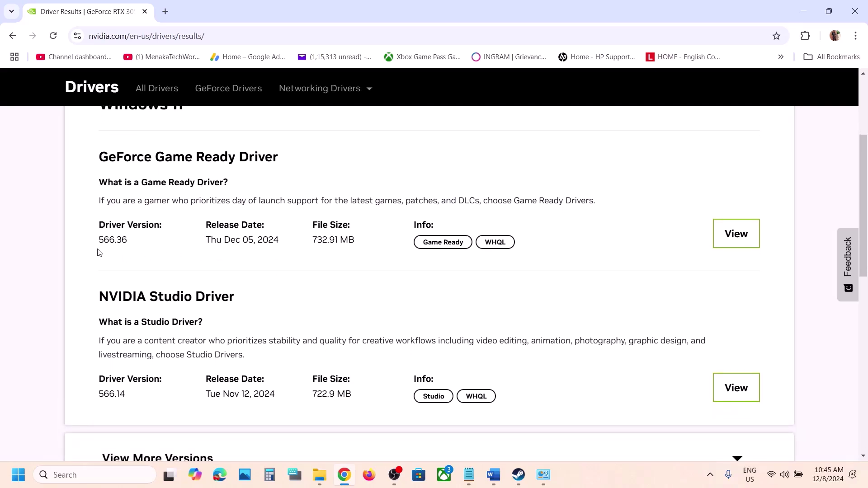
left_click_drag(99, 246, 124, 240)
left_click(130, 243)
- Expand the driver results to list older versions
scroll(172, 236, "down", 3)
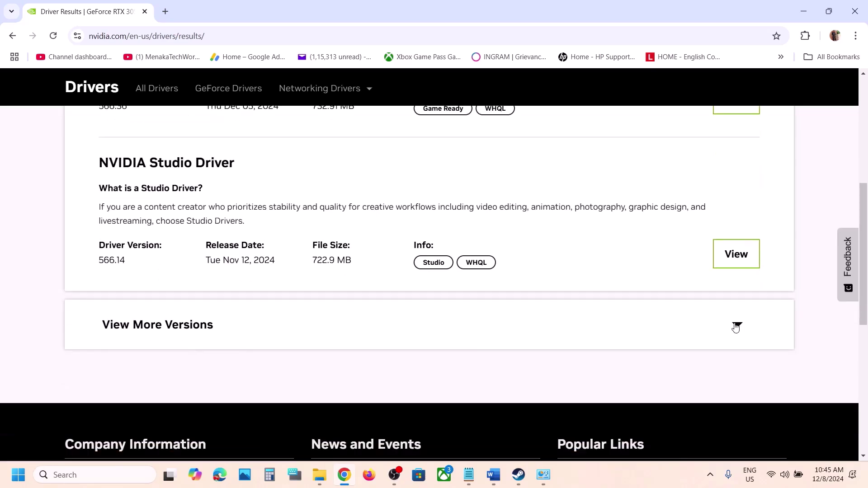
left_click(736, 328)
scroll(283, 242, "down", 4)
scroll(286, 243, "up", 1)
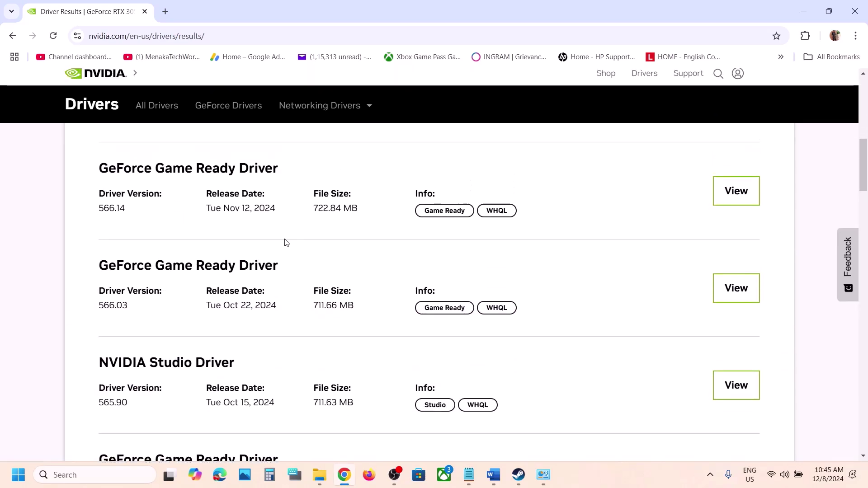
scroll(286, 243, "up", 1)
scroll(287, 242, "down", 1)
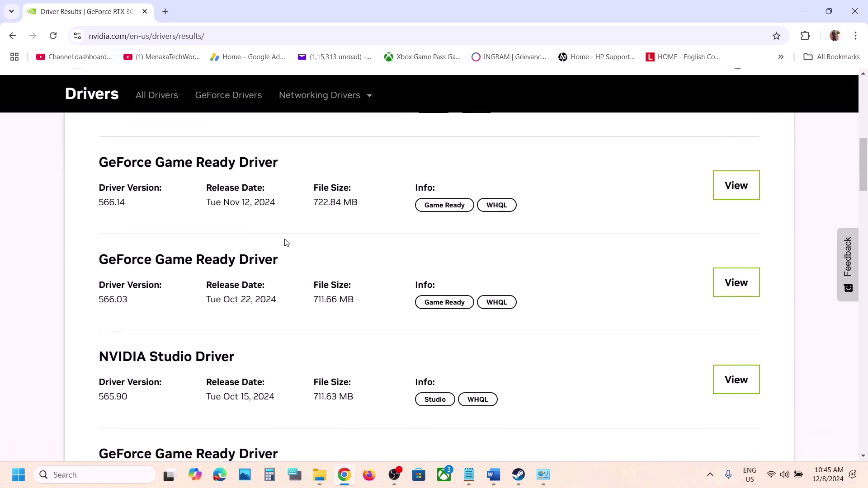
- Highlight version 566.03 and open that Game Ready driver's details page
left_click_drag(100, 290, 143, 285)
left_click(131, 282)
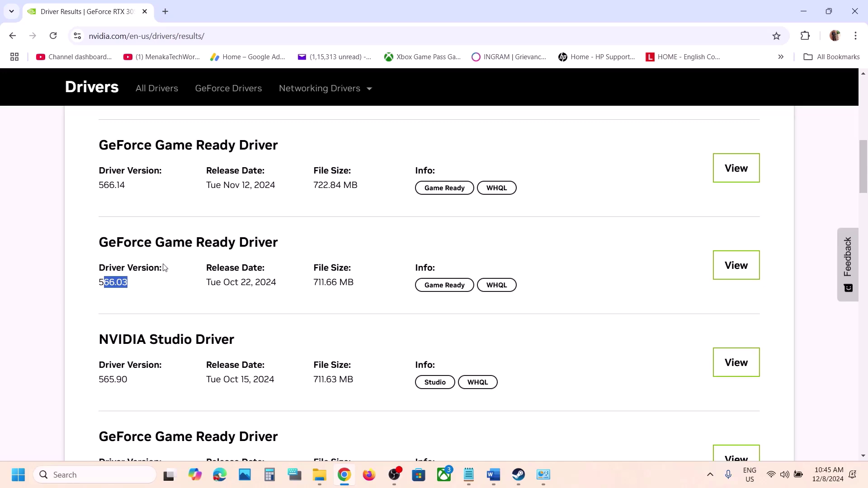
left_click(157, 270)
left_click_drag(98, 284, 129, 282)
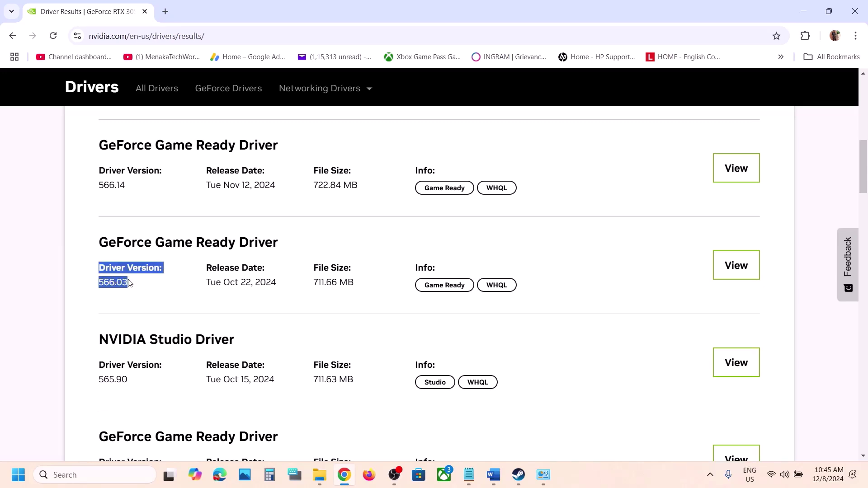
left_click_drag(99, 185, 127, 190)
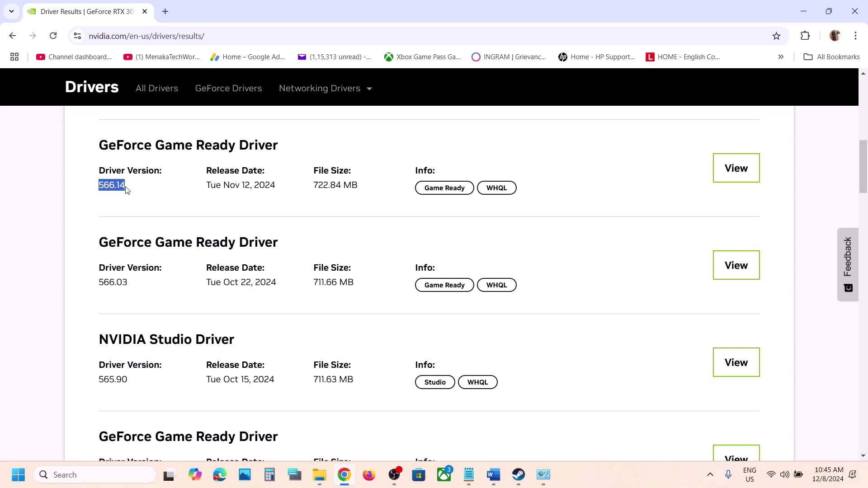
left_click_drag(100, 282, 131, 285)
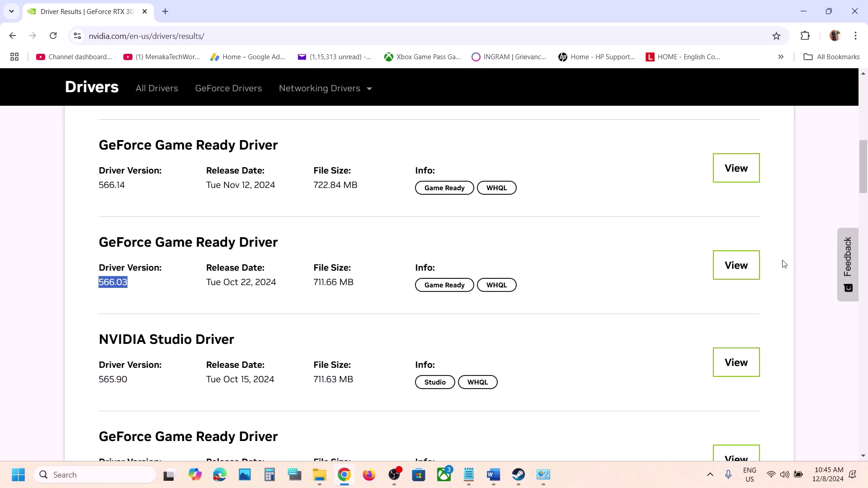
left_click(747, 267)
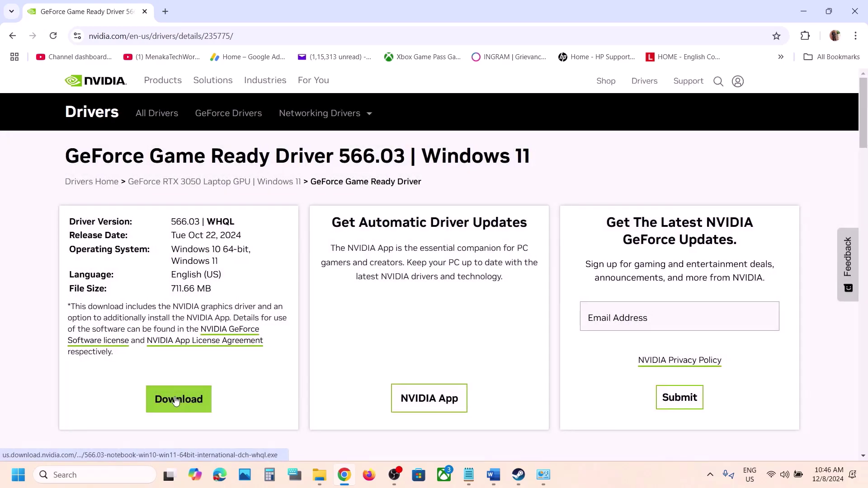
- Download the 566.03 driver, then return to the Word guide
left_click(176, 401)
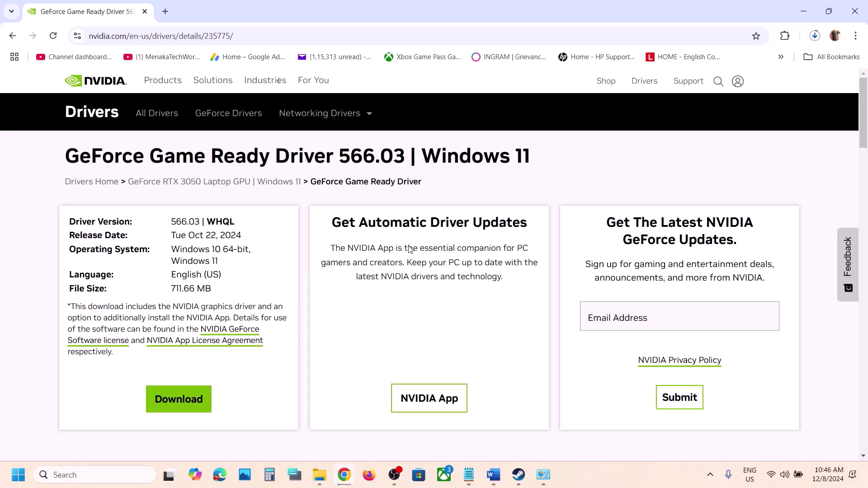
left_click(13, 478)
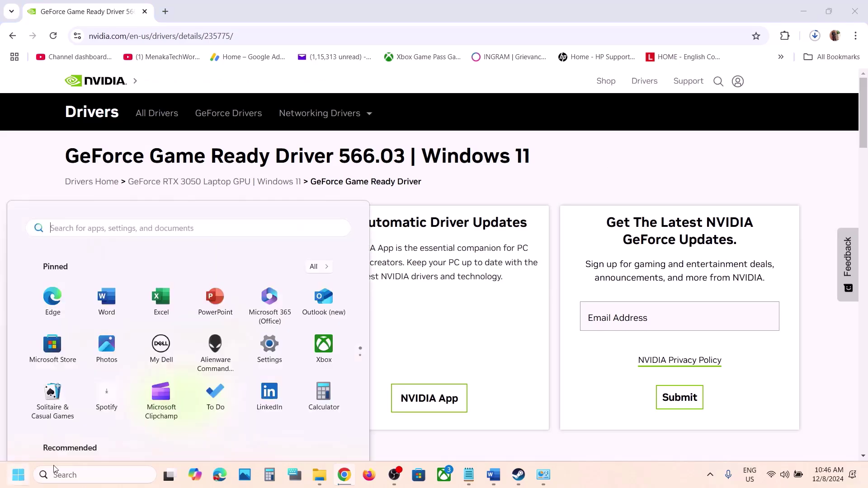
left_click(328, 436)
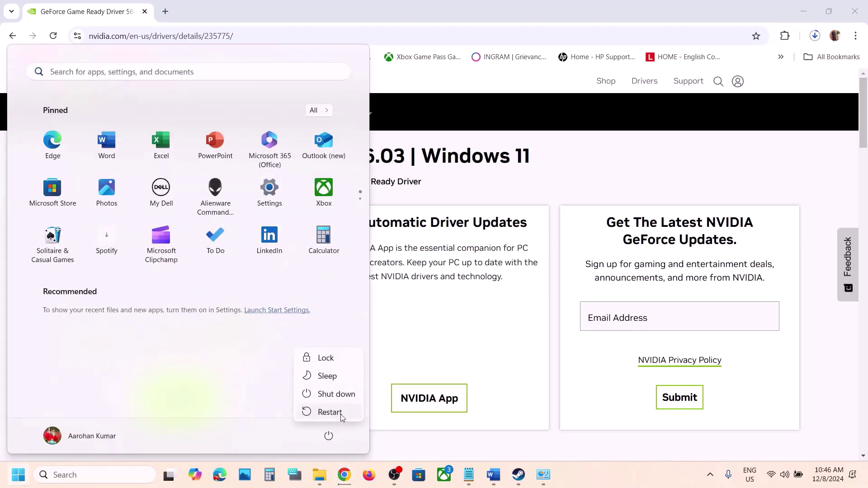
left_click(516, 361)
left_click(493, 475)
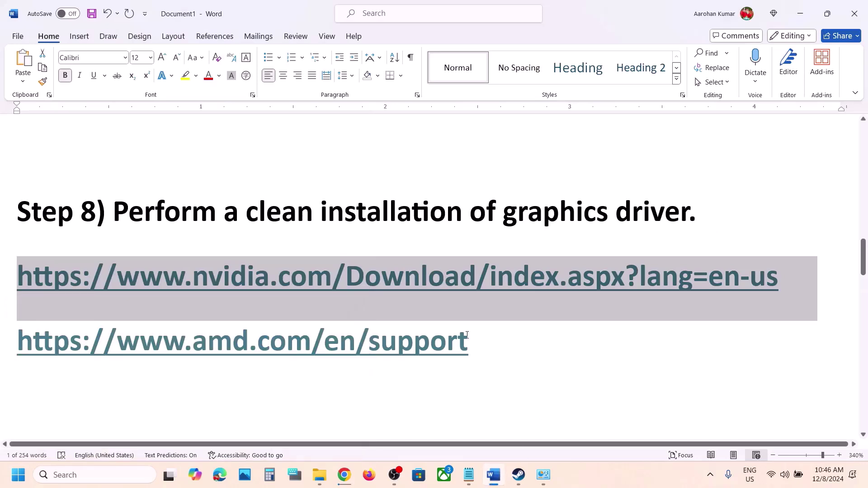
- Highlight the AMD link and Step 11's text, then open Windows Settings with Win+I
left_click_drag(471, 332, 19, 366)
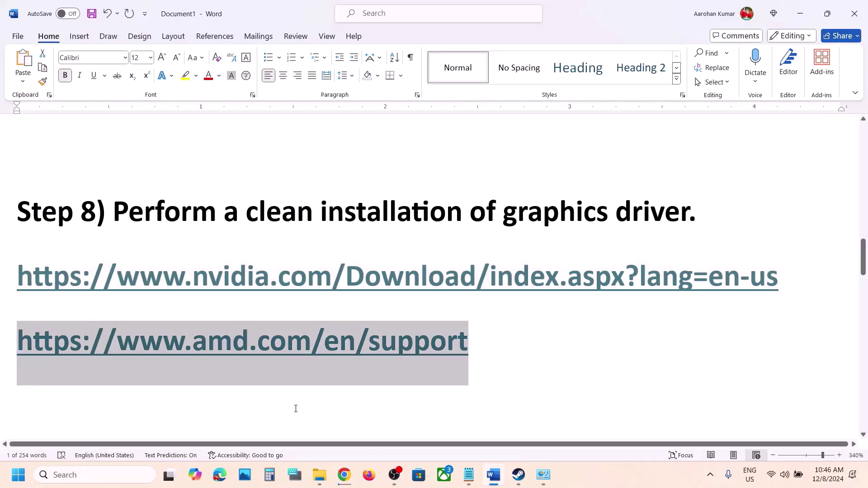
scroll(215, 378, "down", 2)
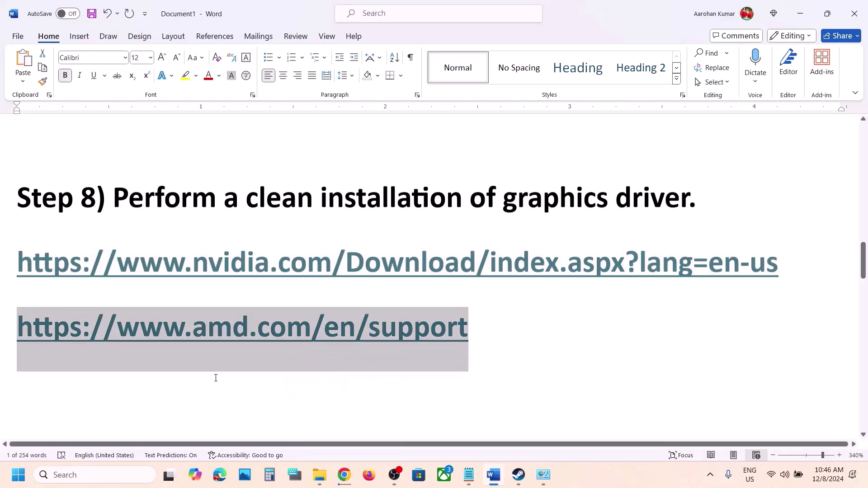
scroll(215, 378, "down", 5)
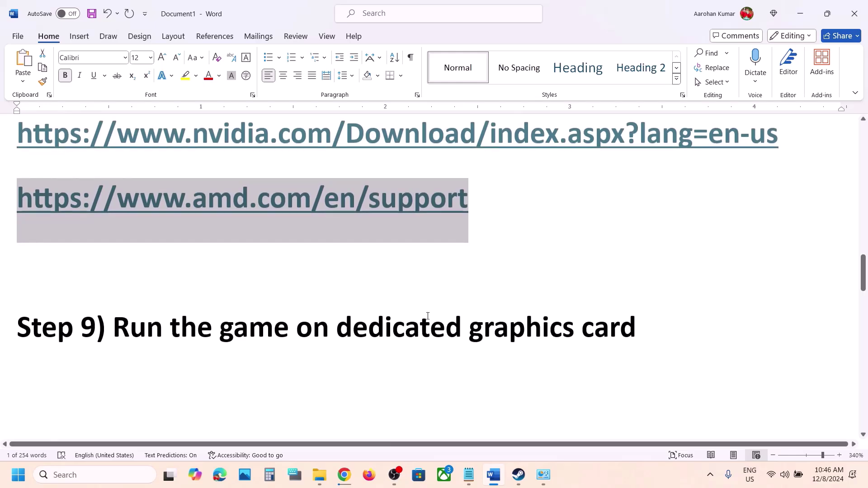
scroll(413, 326, "down", 10)
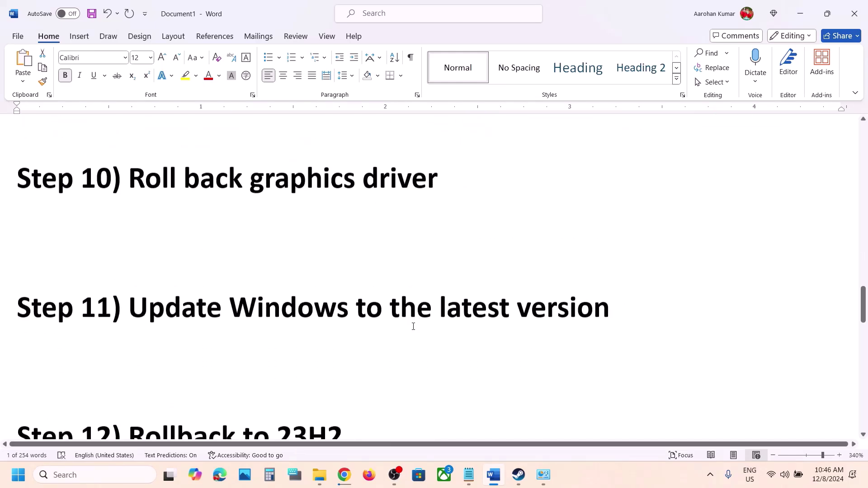
left_click_drag(172, 267, 626, 252)
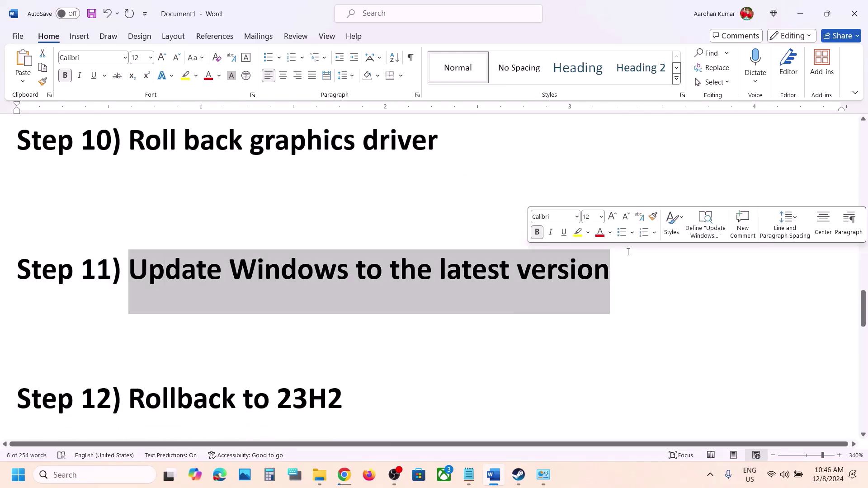
key("super+i")
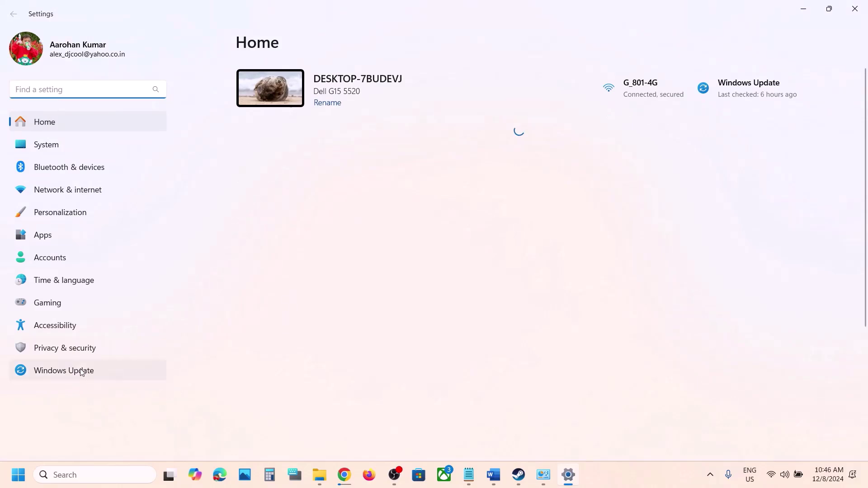
- Start checking for updates in Windows Update, then dismiss the Start menu
left_click(58, 371)
left_click(764, 96)
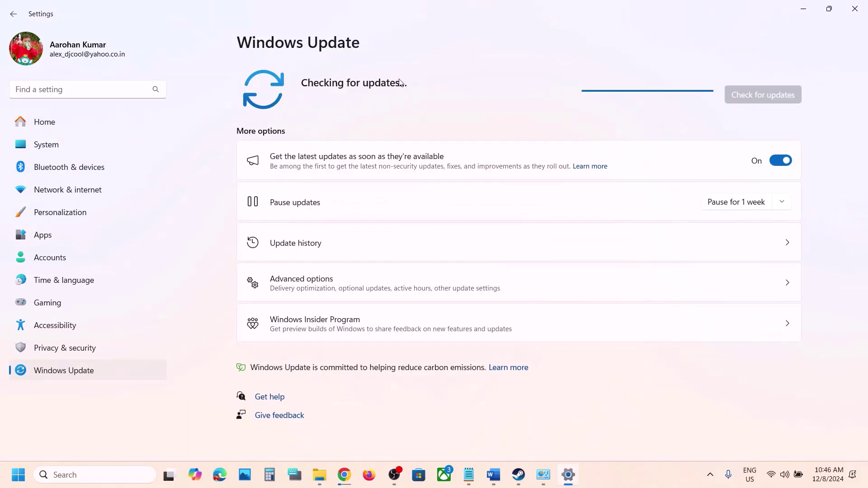
left_click(18, 474)
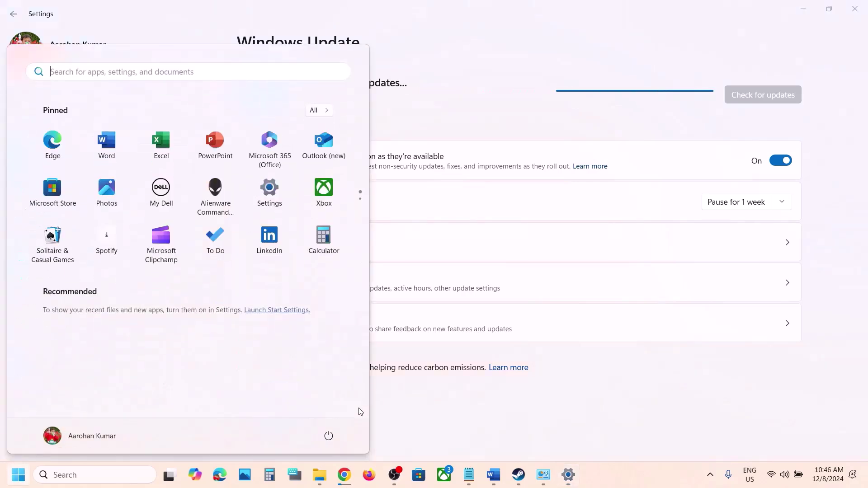
left_click(329, 435)
left_click(497, 409)
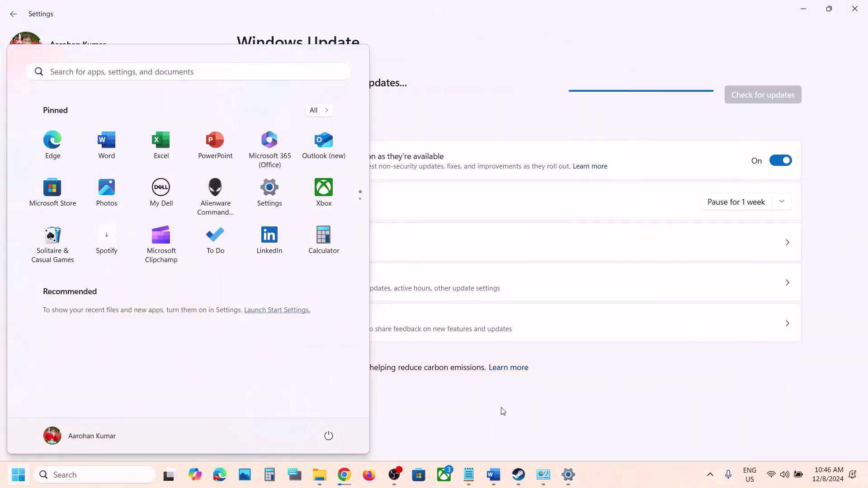
left_click(500, 411)
- Highlight Step 12, 'Rollback to 23H2', in the Word guide
left_click(497, 466)
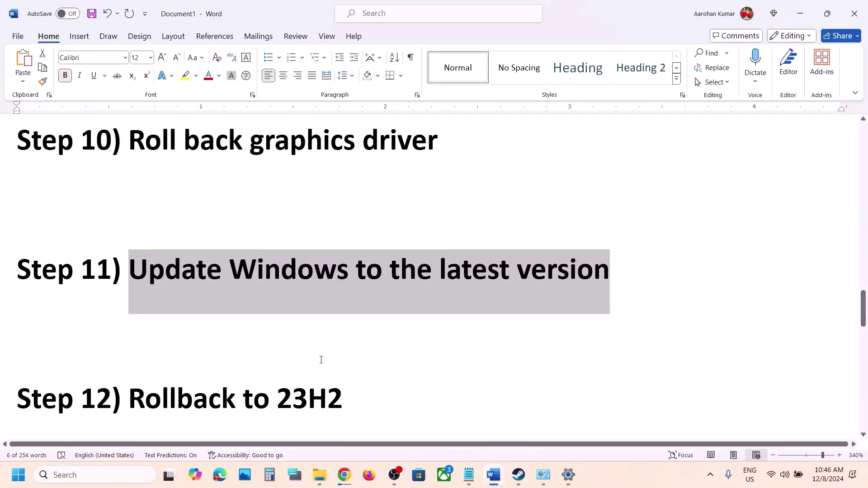
scroll(320, 359, "down", 2)
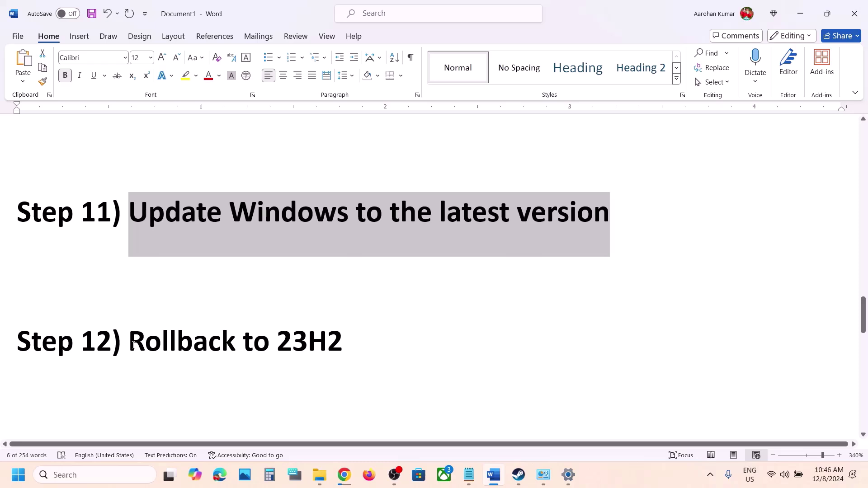
left_click_drag(133, 346, 333, 344)
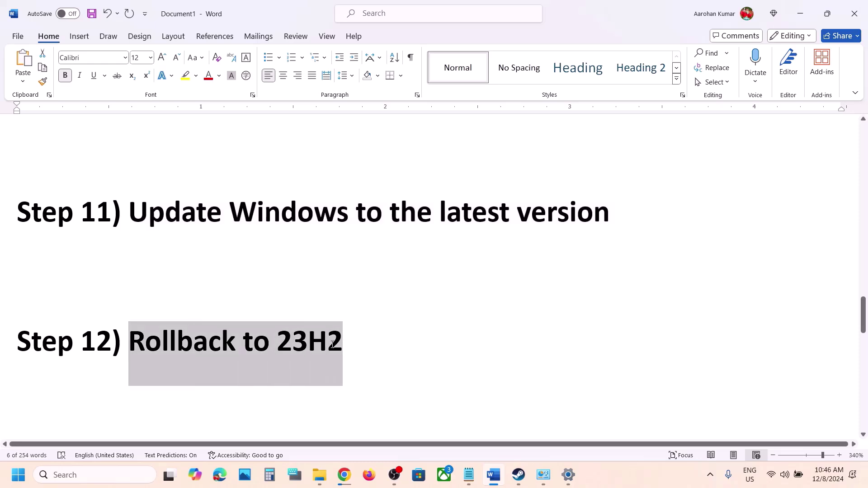
- Check the Windows version with winver (24H2, build 26100.2454) and reselect the Step 12 text
left_click(108, 474)
type("winver")
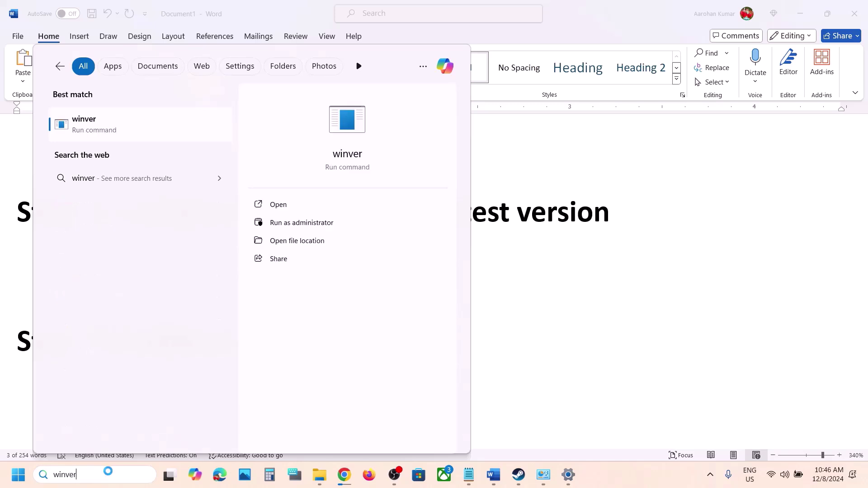
key("Return")
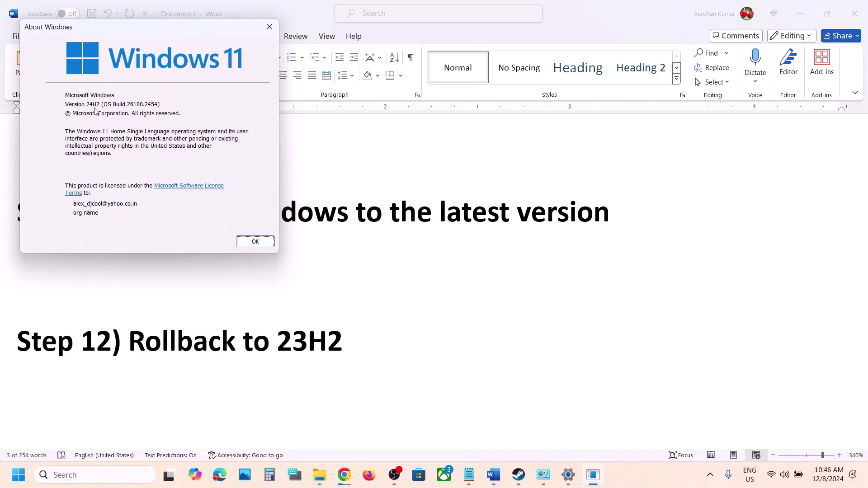
left_click(274, 21)
left_click_drag(364, 344, 172, 348)
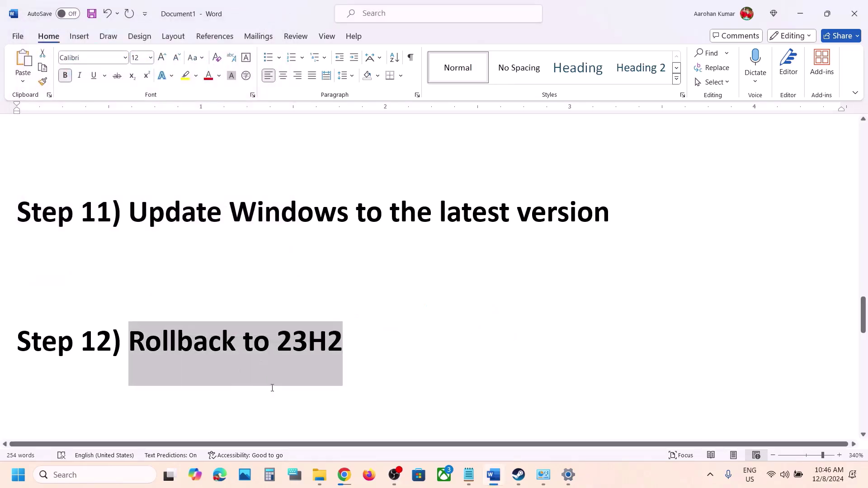
- Open Settings' Recovery page via Windows Update's Advanced options
key("alt+Tab")
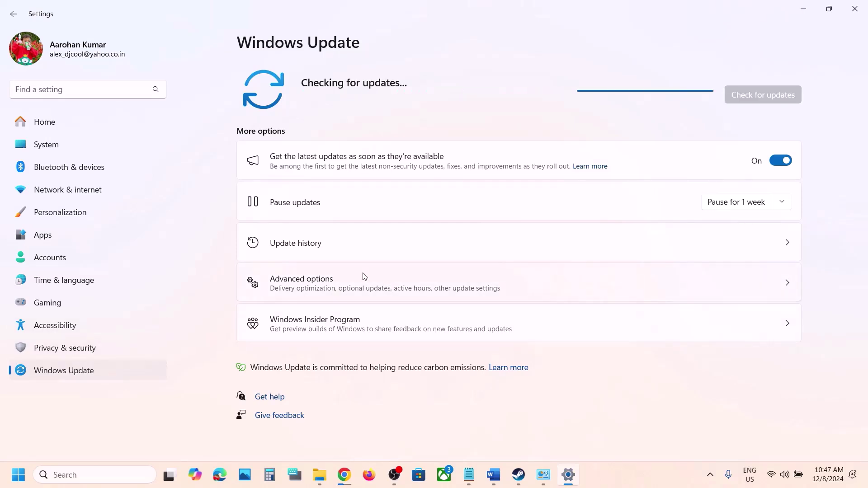
left_click(337, 289)
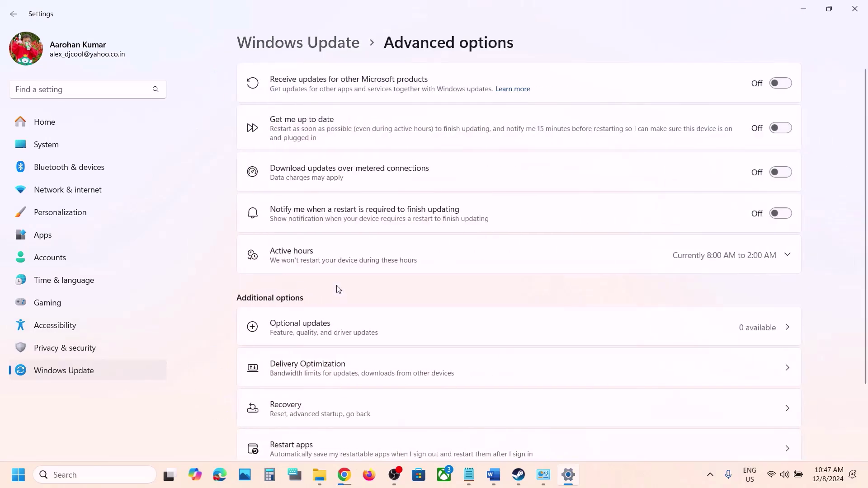
left_click(323, 409)
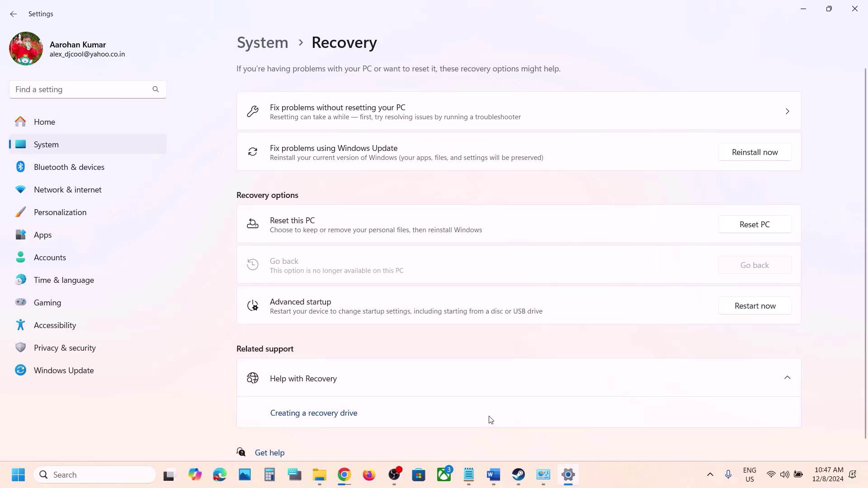
- Bring the Word troubleshooting checklist in front of the Settings Recovery page
left_click(497, 475)
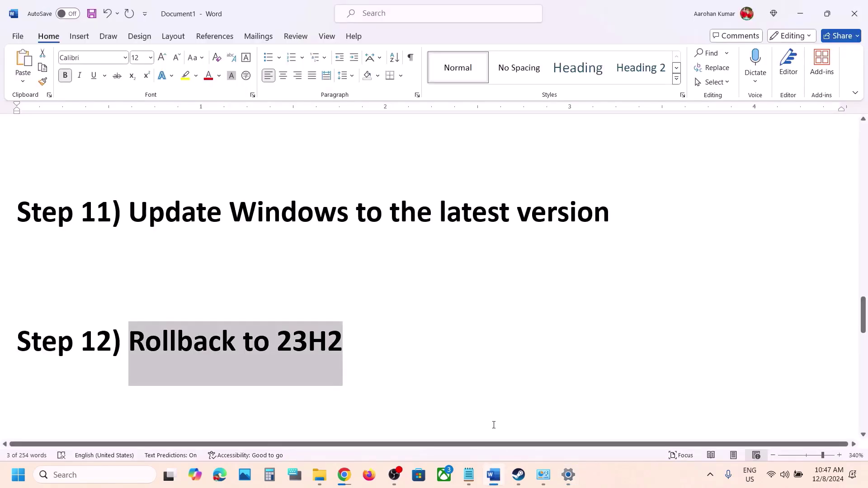
- Highlight the Step 12 line and the 'Turn off' wording in the Step 13 heading
triple_click(363, 336)
scroll(49, 333, "down", 4)
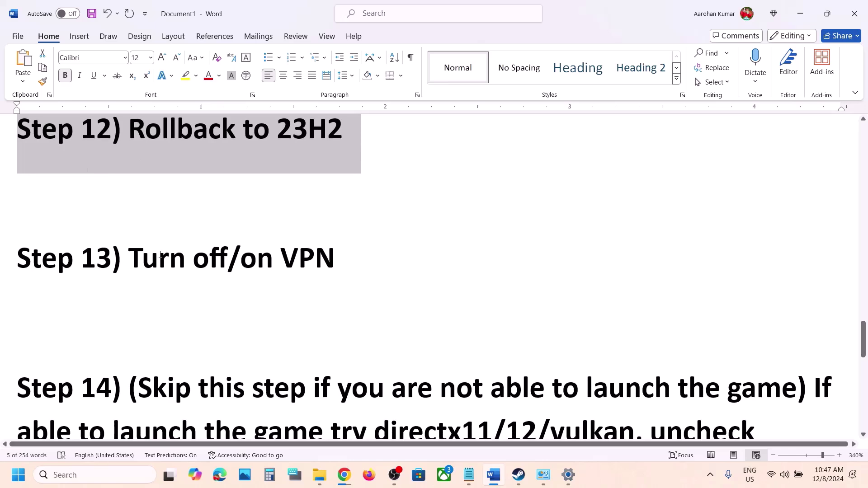
left_click_drag(127, 291, 18, 260)
left_click(345, 242)
left_click(27, 266)
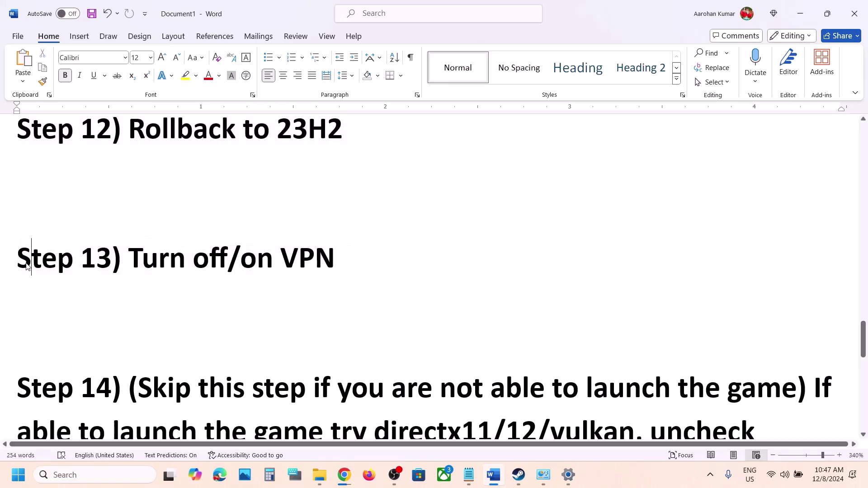
left_click_drag(135, 260, 228, 254)
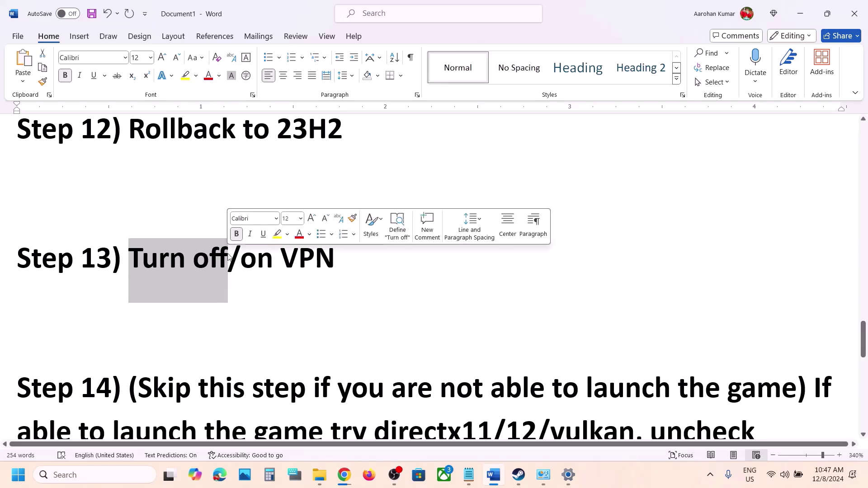
left_click(310, 271)
- Highlight Step 14's skip-this-step note and the advice to try DirectX11, then switch to Steam
scroll(310, 272, "down", 5)
scroll(310, 274, "up", 3)
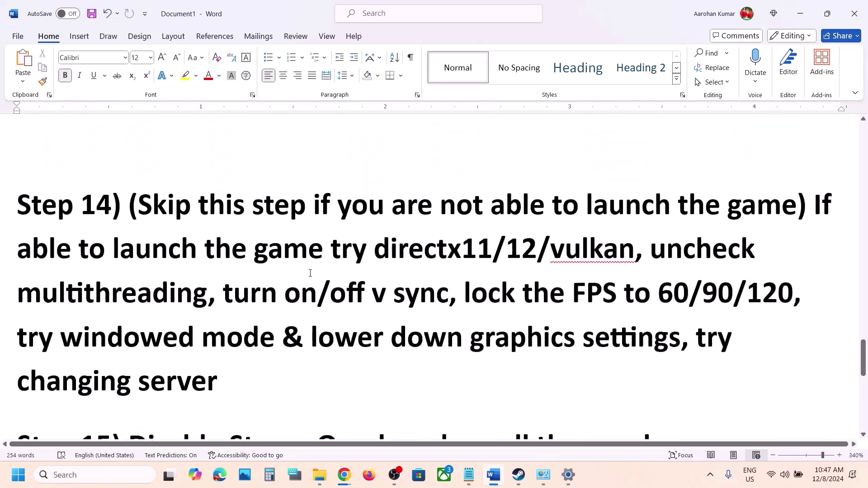
left_click_drag(135, 227, 750, 224)
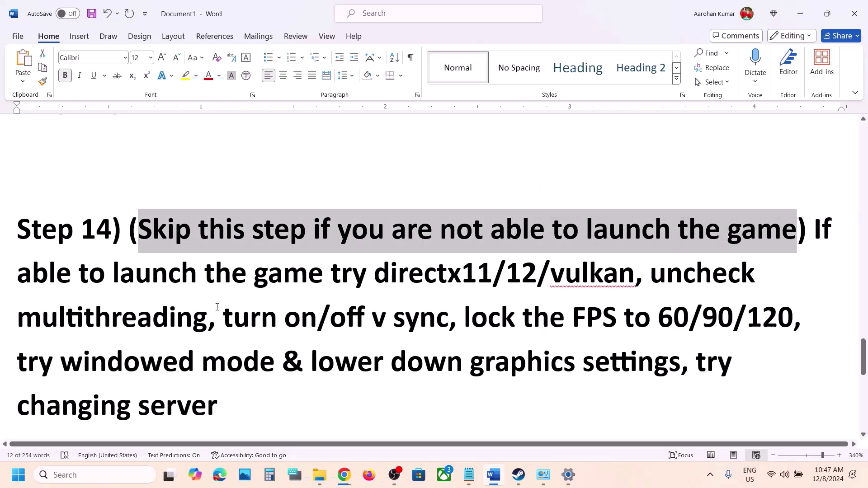
left_click_drag(123, 267, 493, 274)
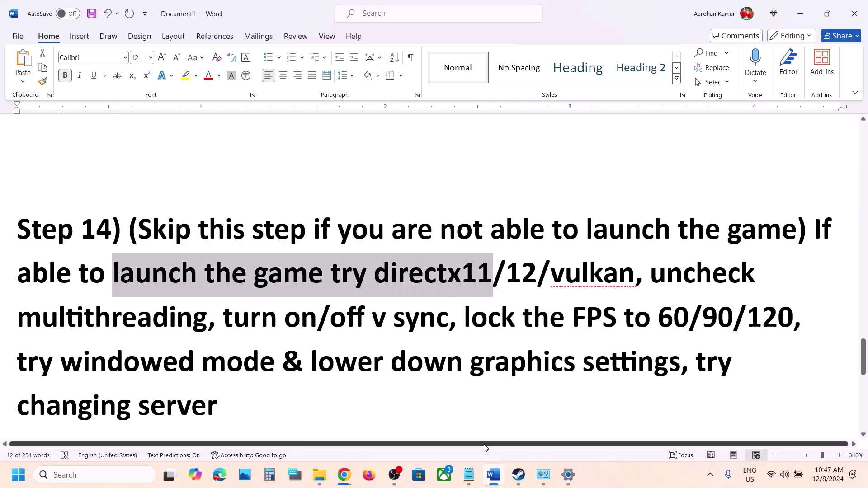
left_click(519, 476)
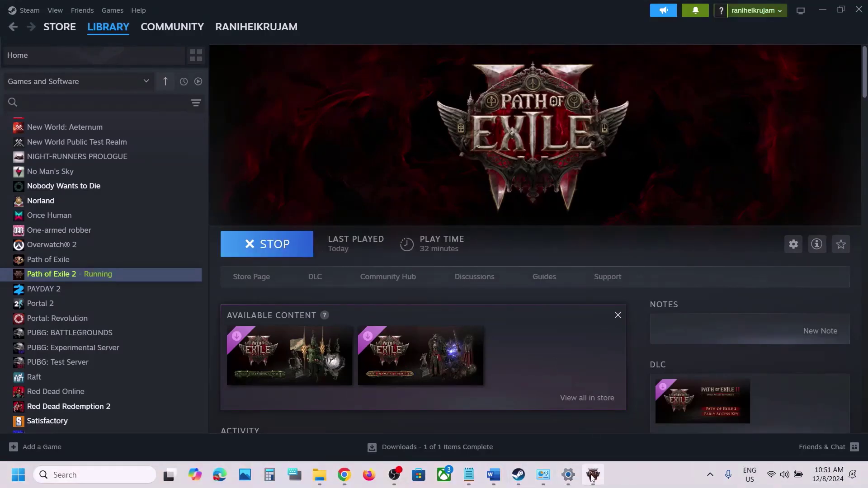
- Switch the game's renderer to DirectX11 (Deprecated) and accept the restart
left_click(593, 475)
left_click(573, 342)
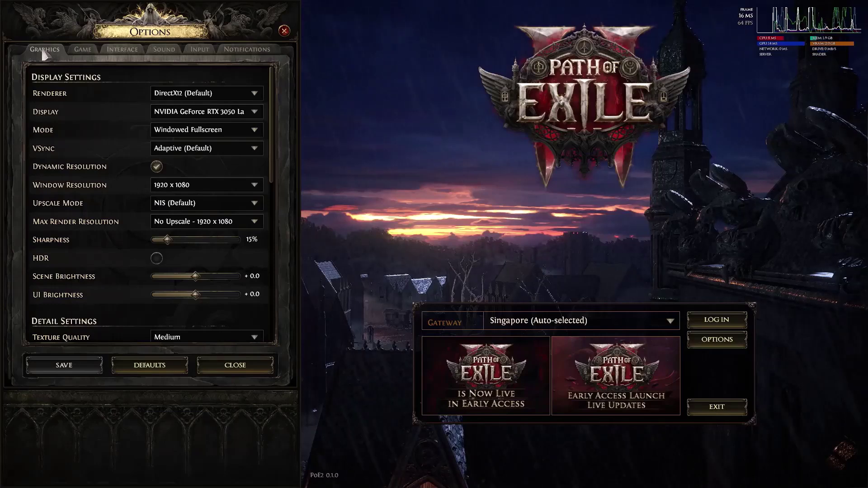
left_click(203, 93)
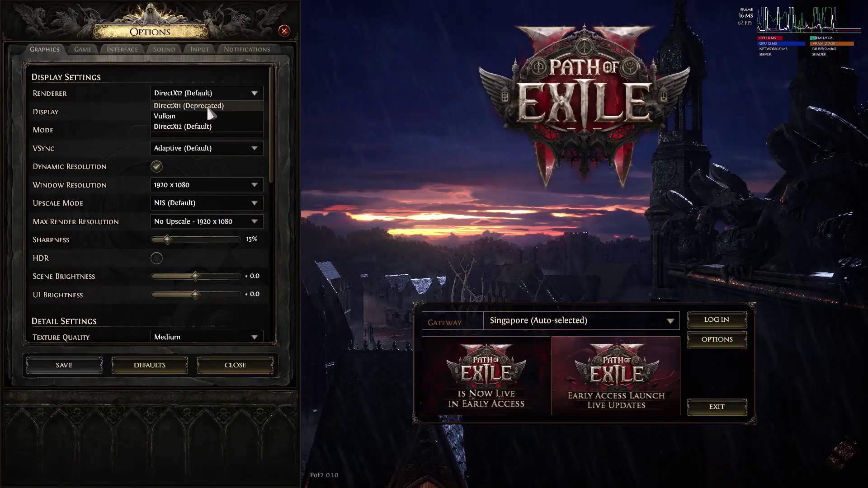
left_click(207, 108)
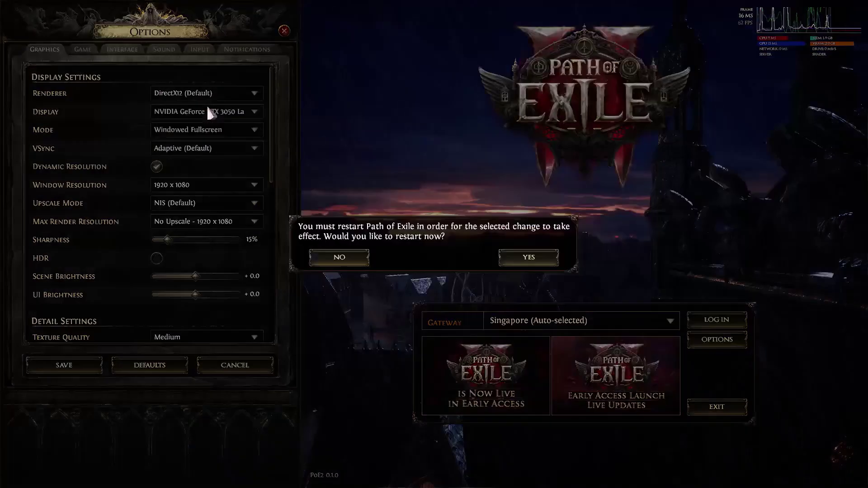
left_click(536, 255)
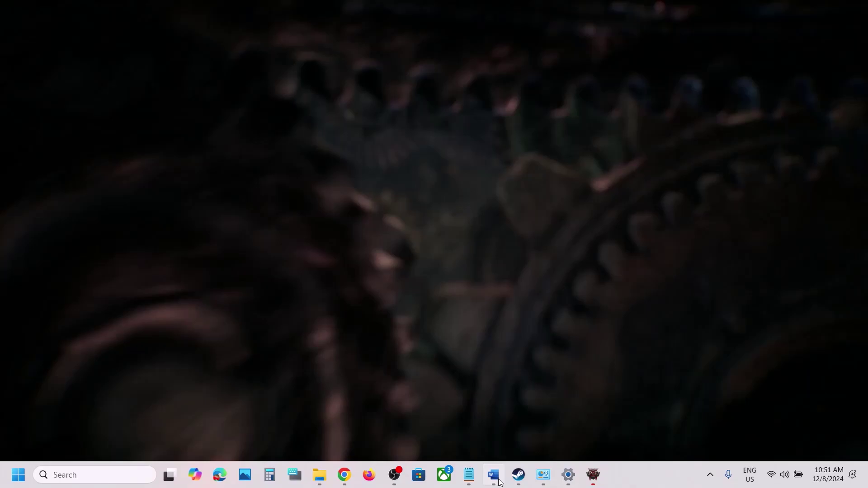
- Glance at the checklist while Path of Exile 2 reloads, then return to the game
left_click(494, 475)
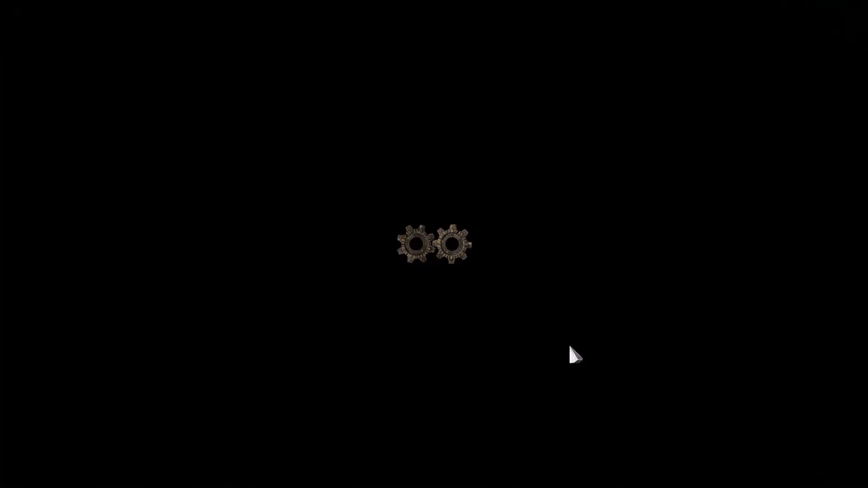
key("alt+Tab")
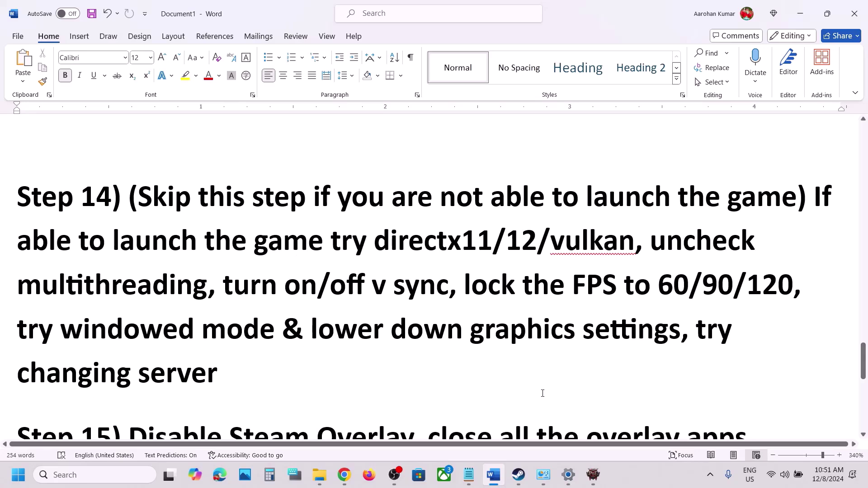
left_click(593, 475)
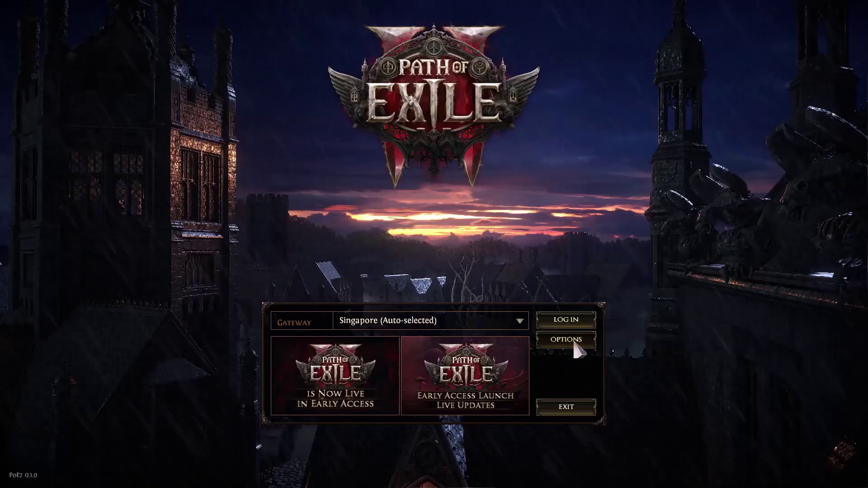
- Set the renderer to Vulkan in Options and apply the change
left_click(572, 341)
left_click(234, 96)
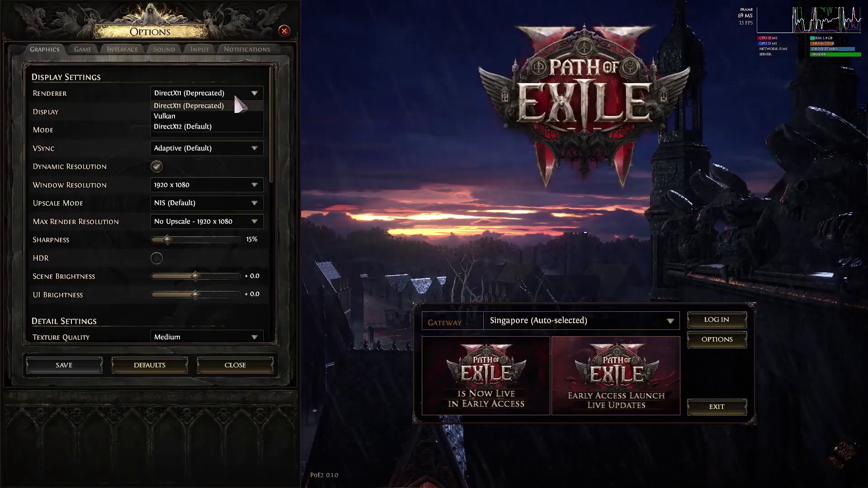
left_click(180, 117)
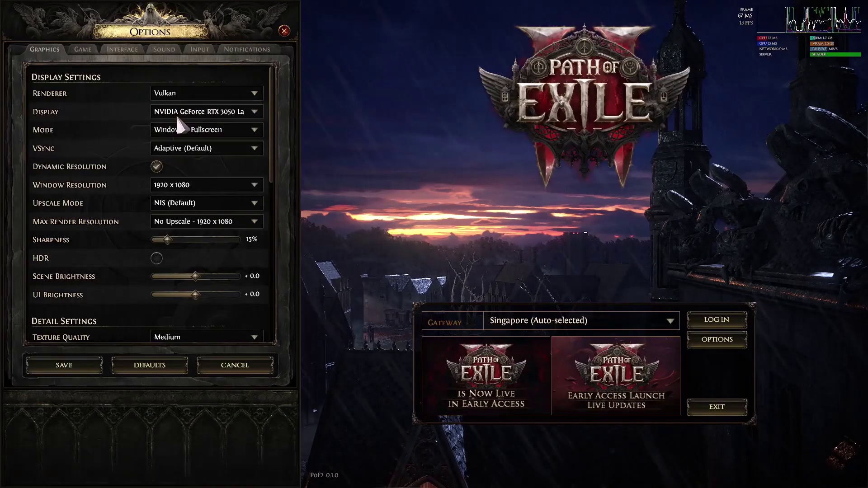
left_click(63, 366)
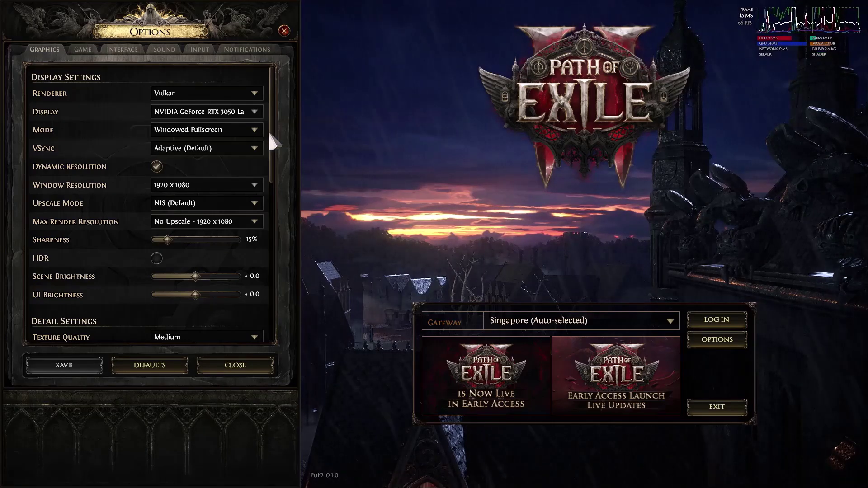
left_click(254, 94)
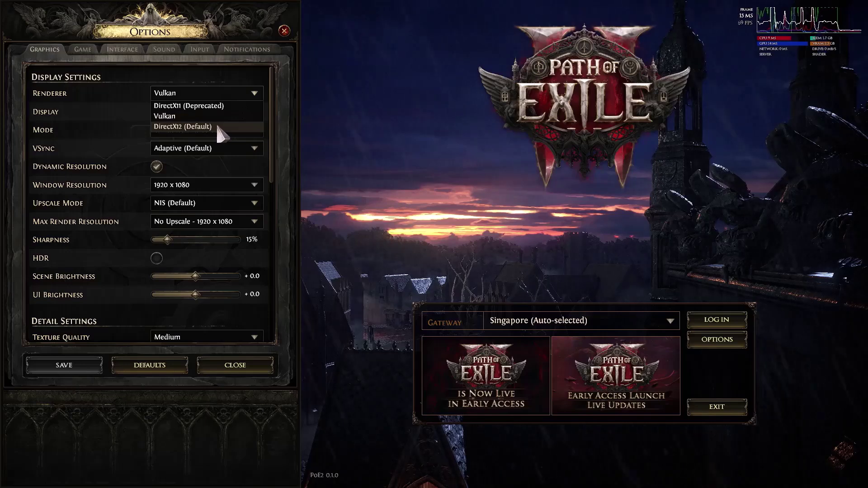
left_click(327, 102)
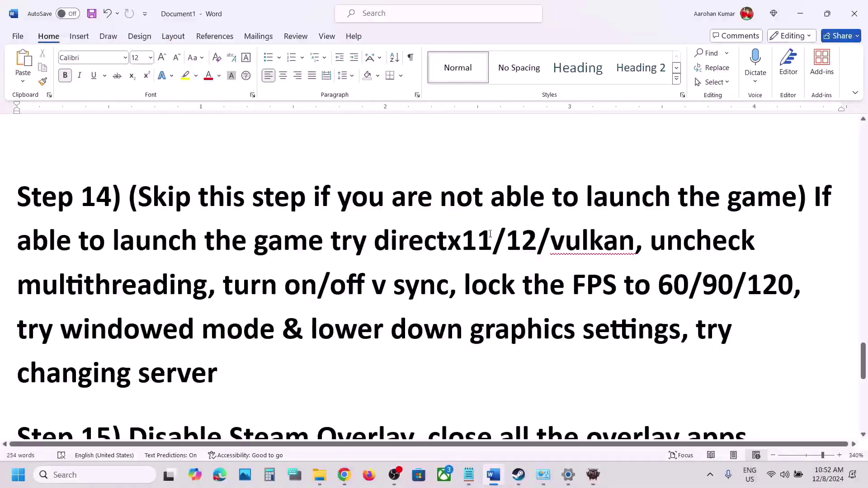
- Mark the multithreading advice, then uncheck Engine Multithreading in Advanced Settings and save
left_click_drag(651, 239, 201, 285)
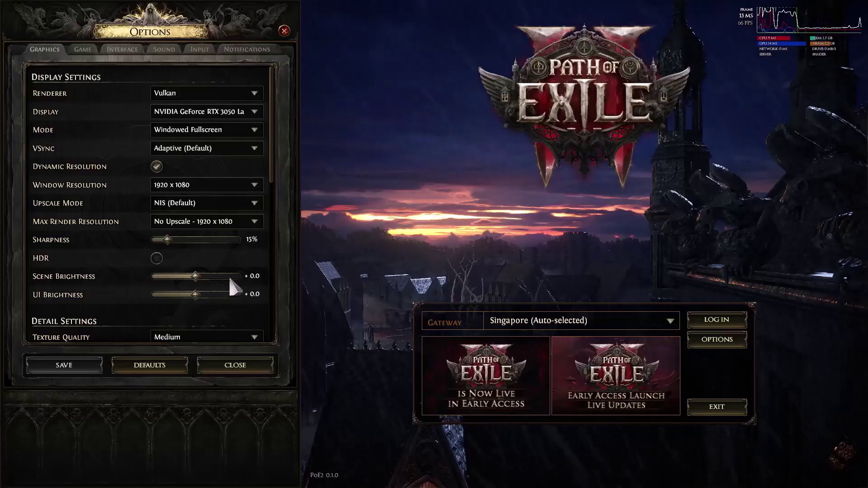
left_click_drag(269, 162, 273, 332)
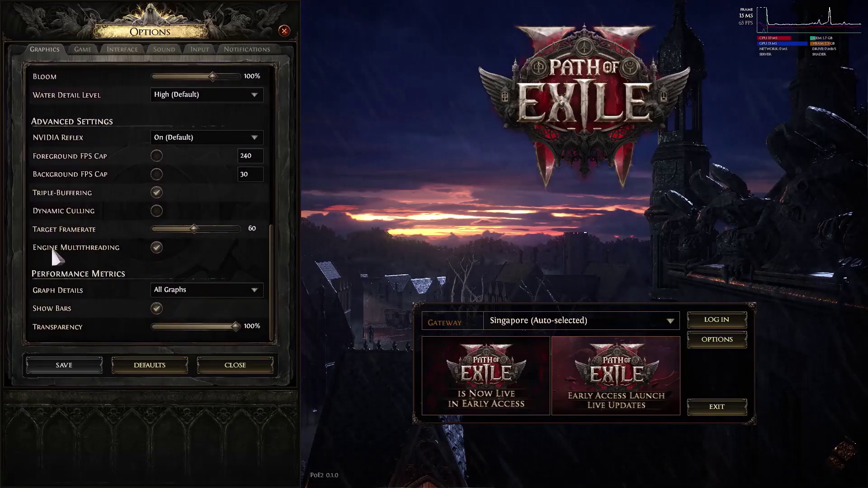
left_click(154, 248)
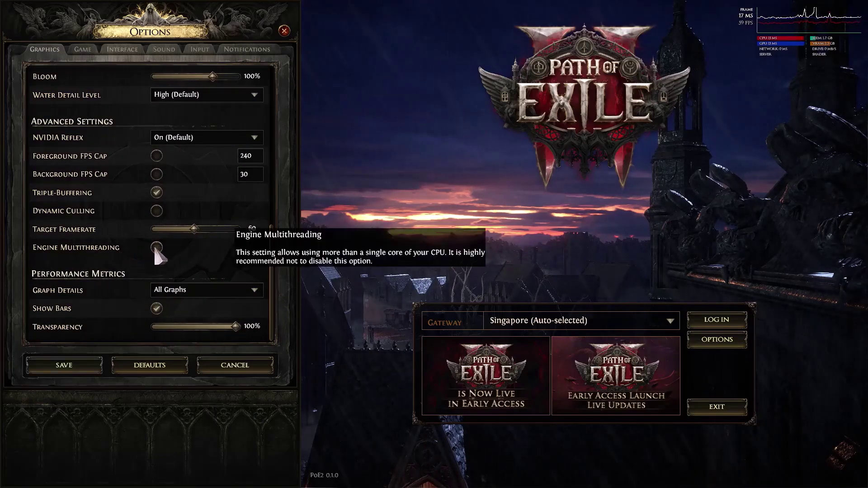
left_click(69, 368)
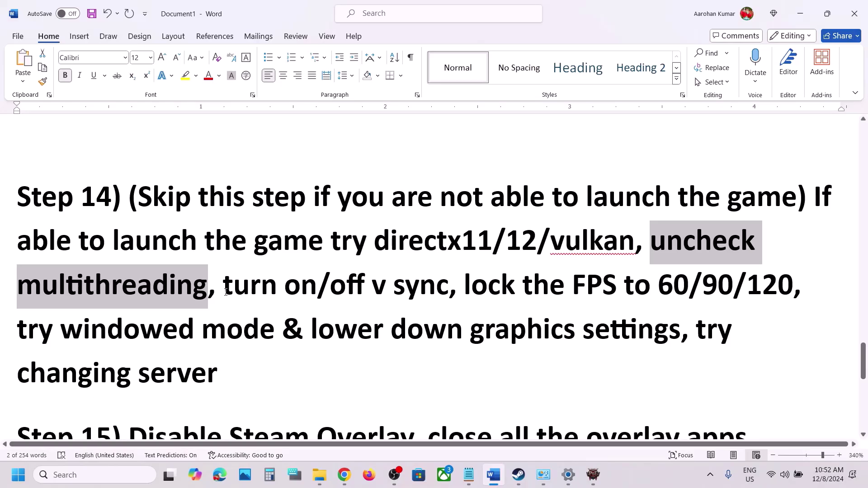
- Mark the v-sync advice and toggle VSync between Off and Adaptive (Default)
left_click_drag(224, 289, 448, 289)
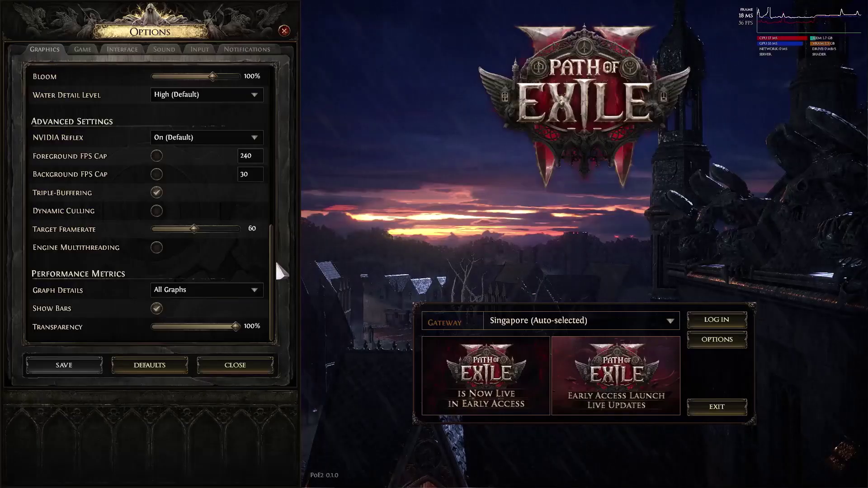
left_click_drag(270, 265, 259, 72)
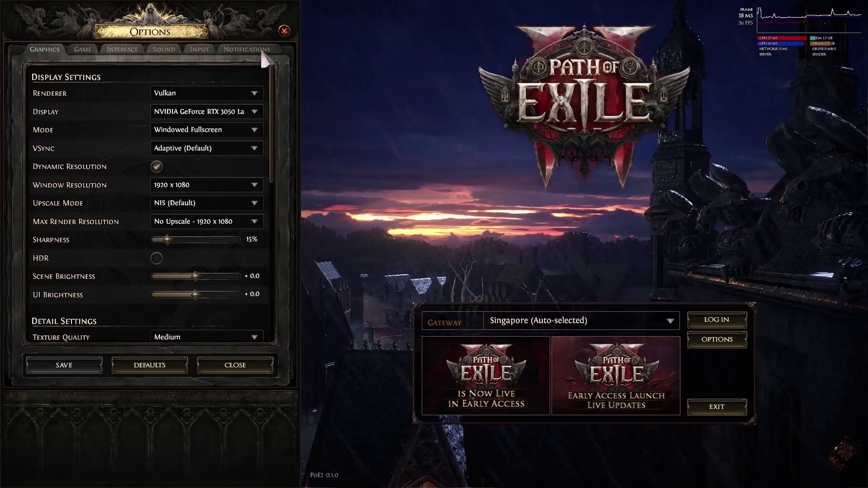
left_click(215, 148)
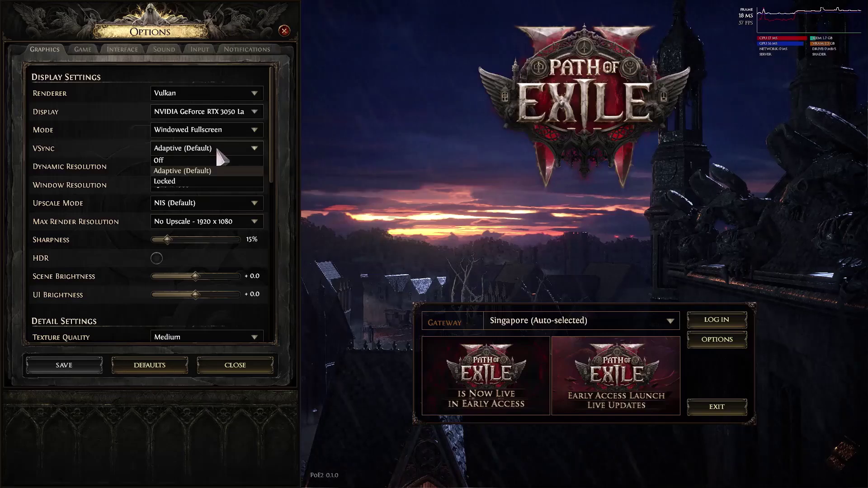
left_click(181, 161)
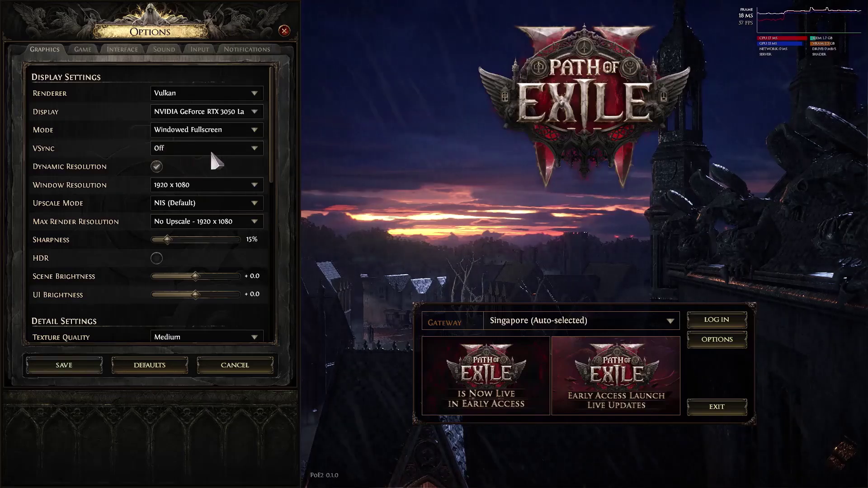
left_click(225, 151)
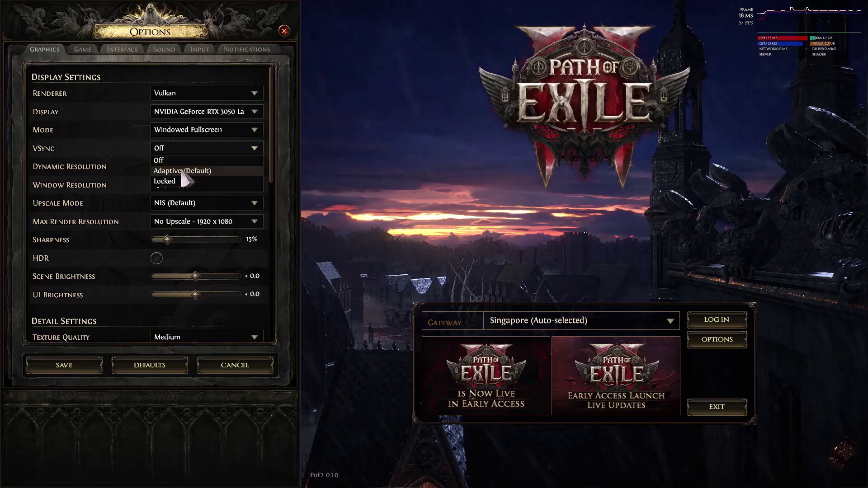
left_click(182, 171)
left_click(208, 149)
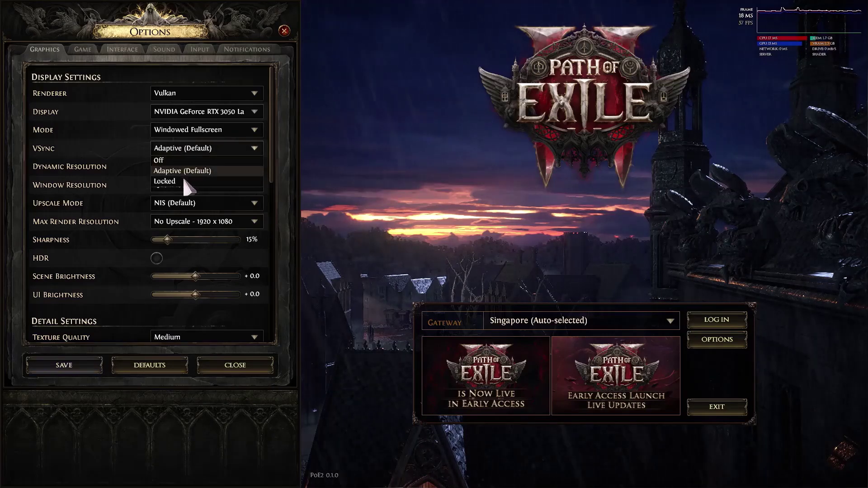
left_click(130, 158)
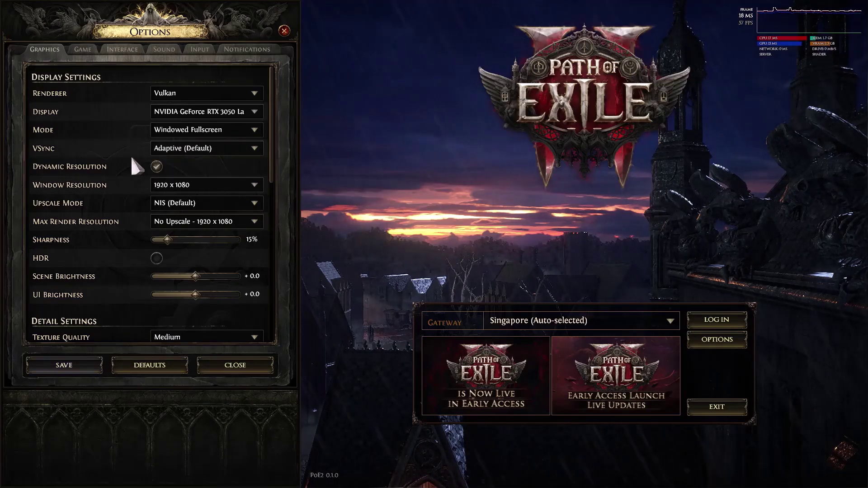
- Set VSync to Off, save, and mark the lock-the-FPS instruction
left_click(183, 149)
left_click(174, 159)
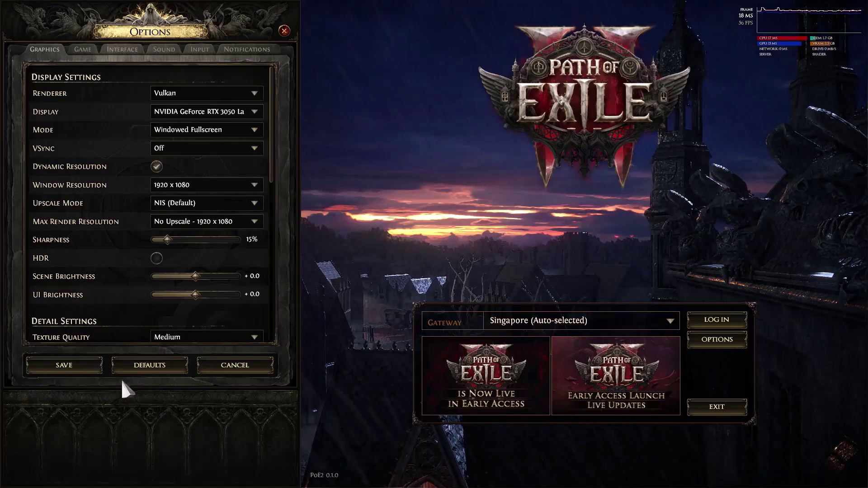
left_click(77, 364)
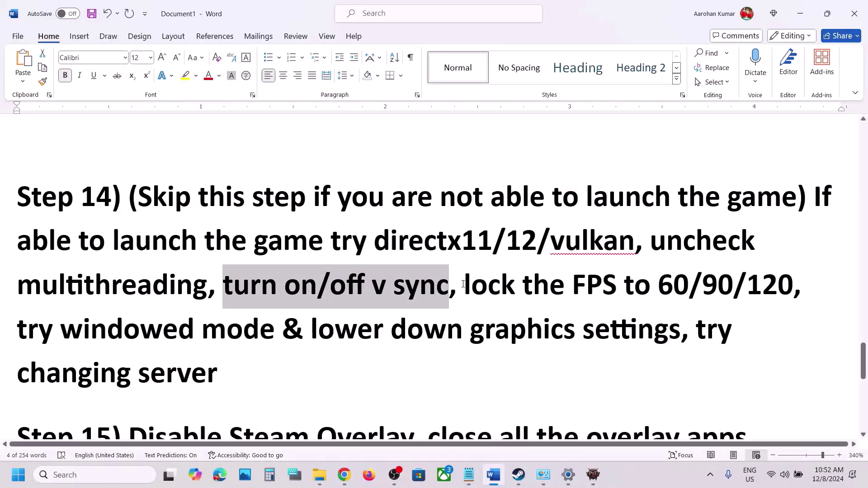
left_click_drag(463, 284, 772, 280)
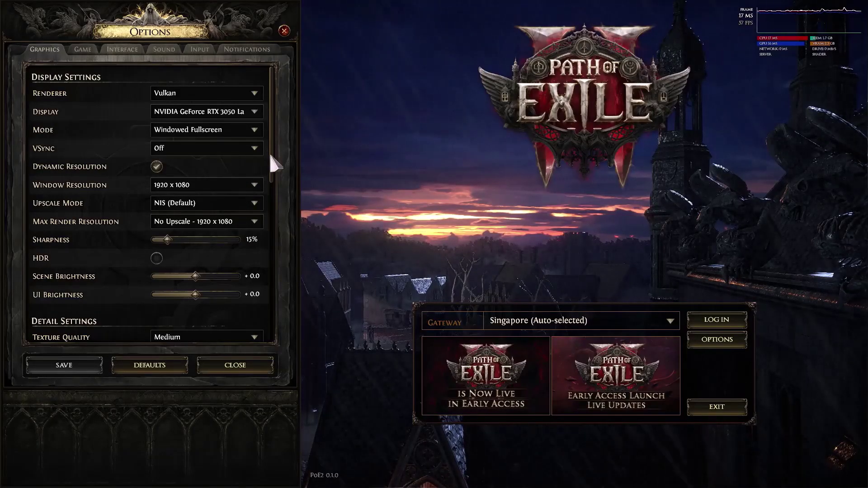
left_click_drag(270, 151, 278, 291)
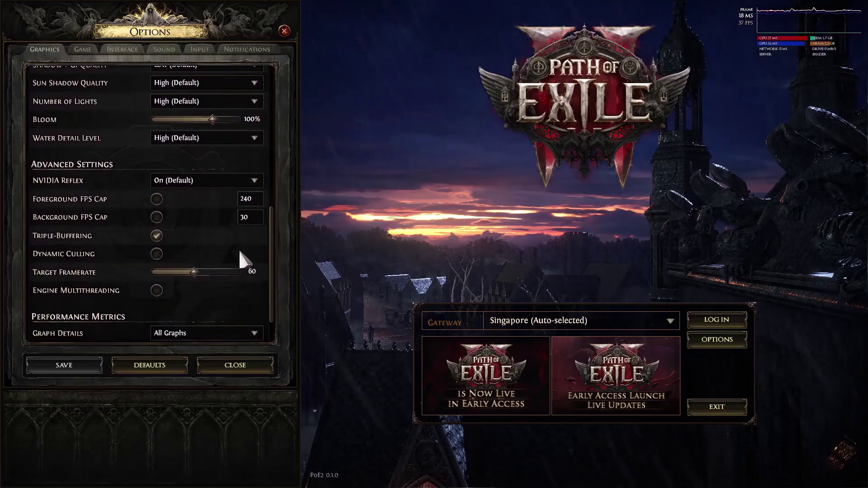
- Enable Foreground FPS Cap at 60 and Background FPS Cap, then return to the checklist
left_click(157, 199)
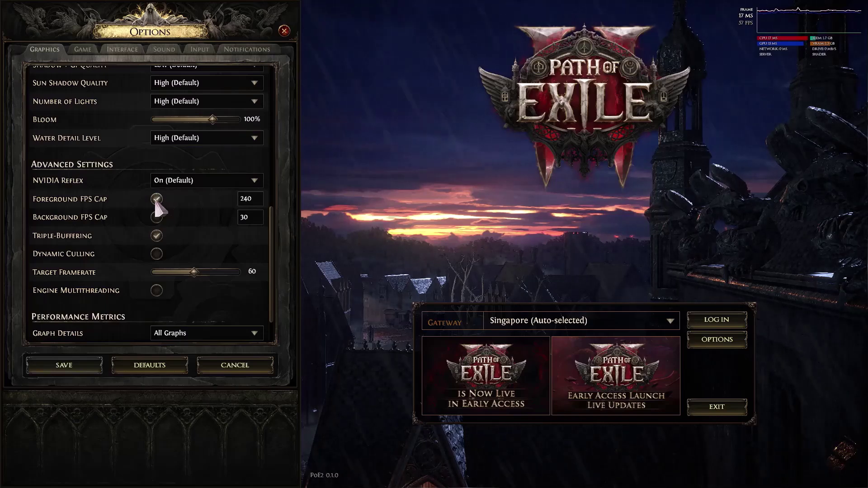
left_click(246, 200)
type("1")
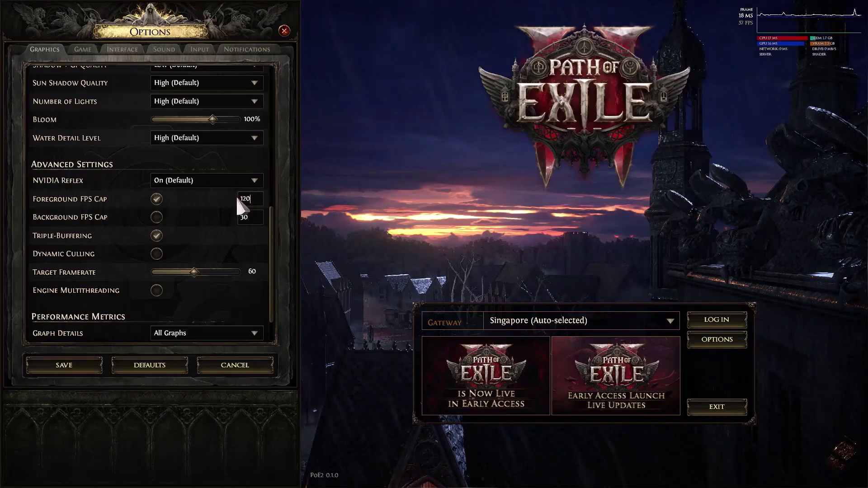
key("BackSpace")
key("BackSpace")
key("BackSpace")
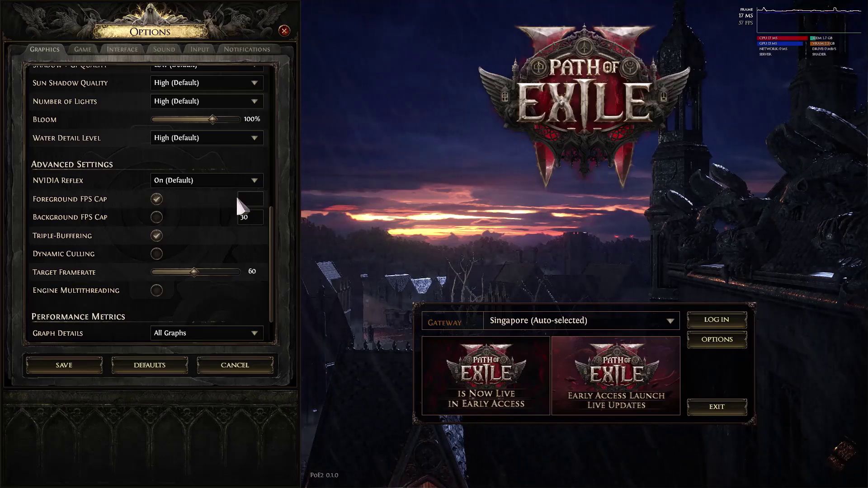
left_click(159, 219)
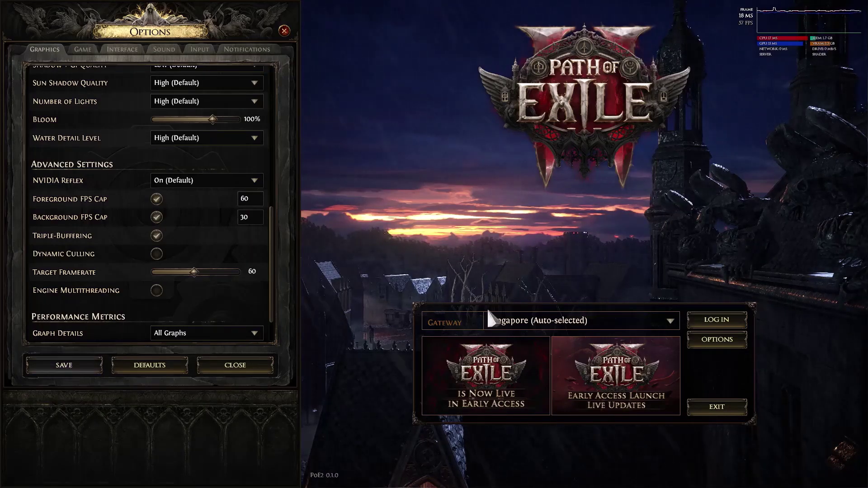
key("alt+Tab")
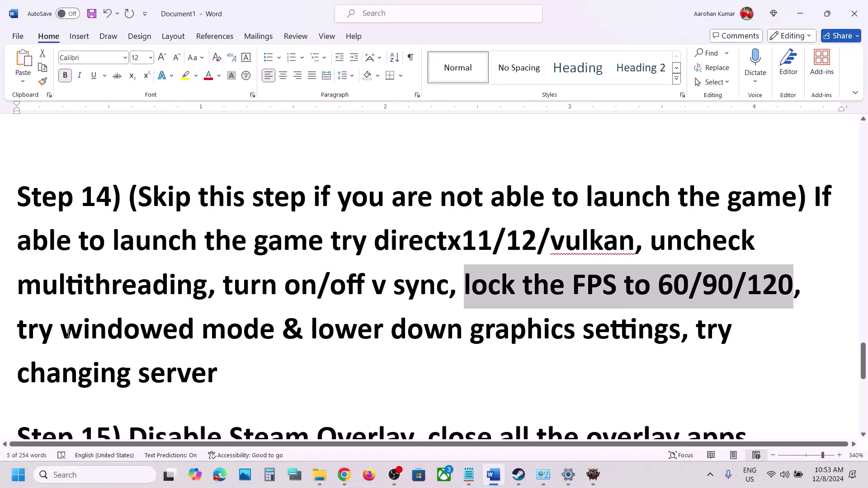
- Mark the windowed mode item, then set Upscale Mode to NVIDIA DLSS at Quality and save
left_click_drag(68, 333, 276, 337)
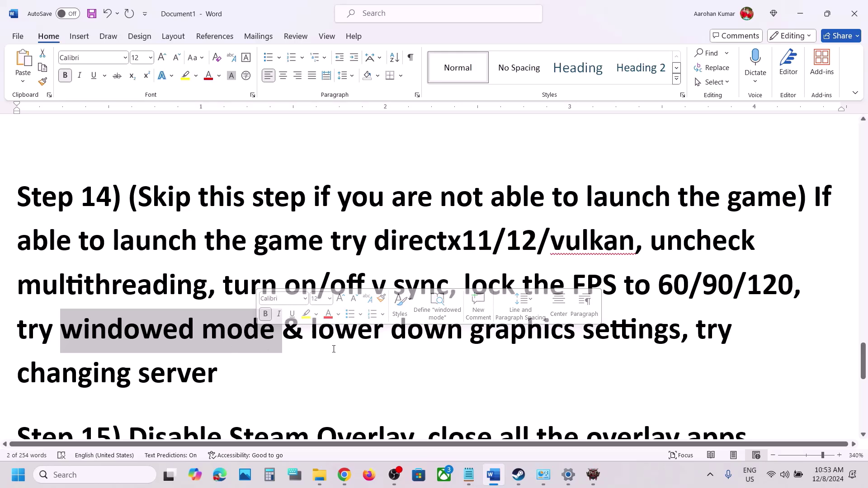
key("alt+Tab")
left_click_drag(268, 268, 262, 144)
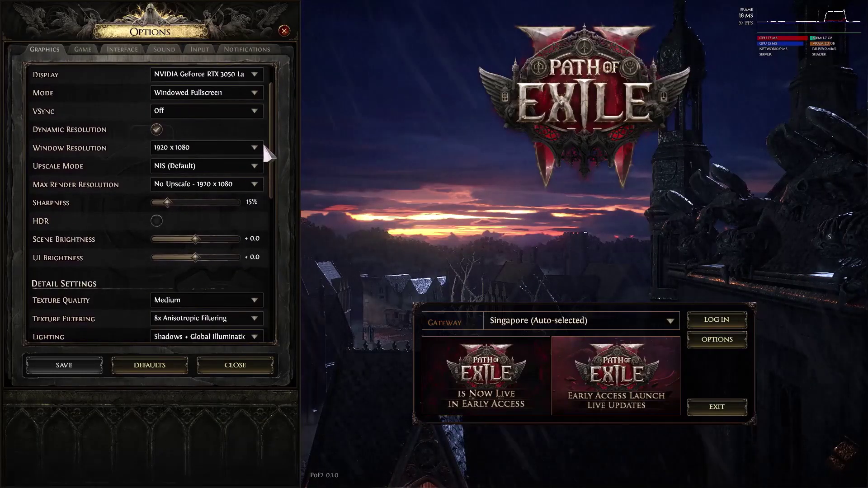
mouse_move(200, 169)
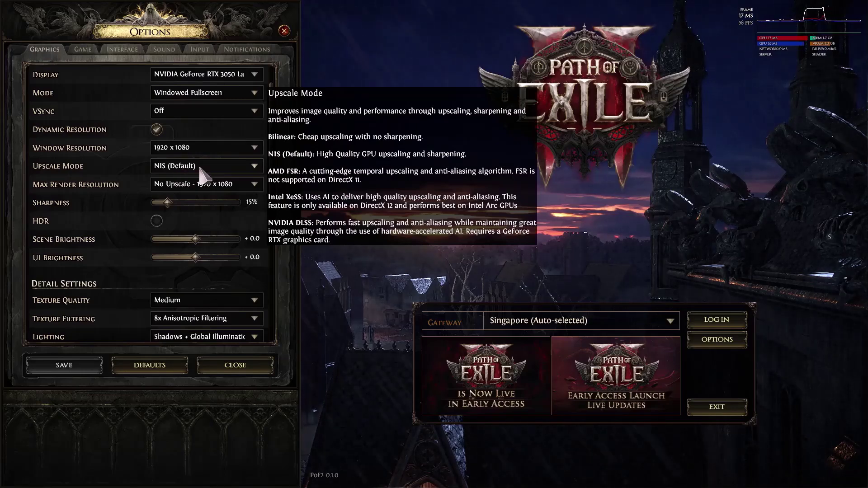
left_click(200, 167)
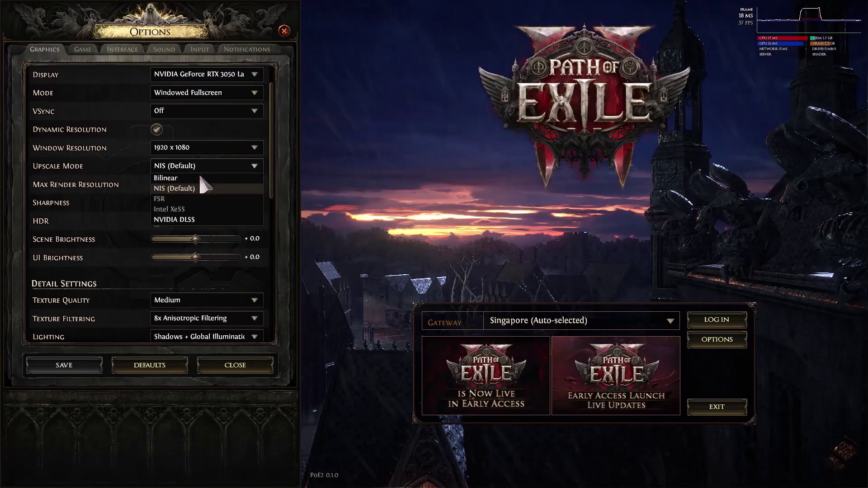
left_click(178, 218)
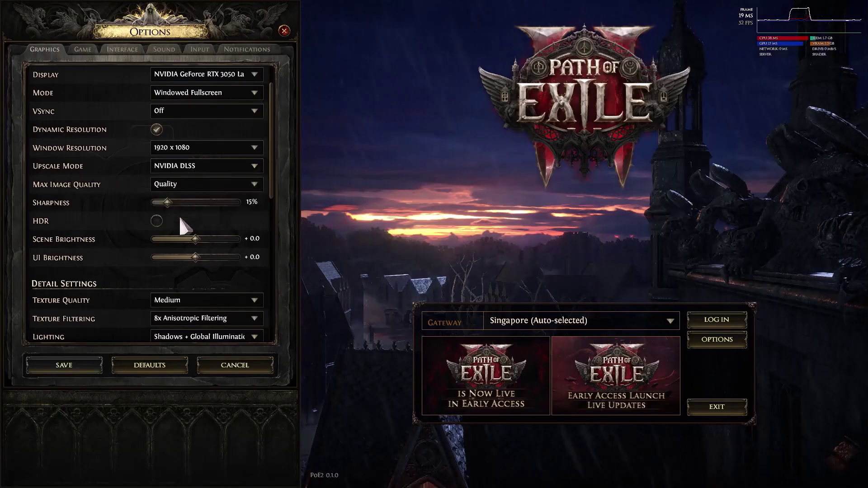
left_click(212, 187)
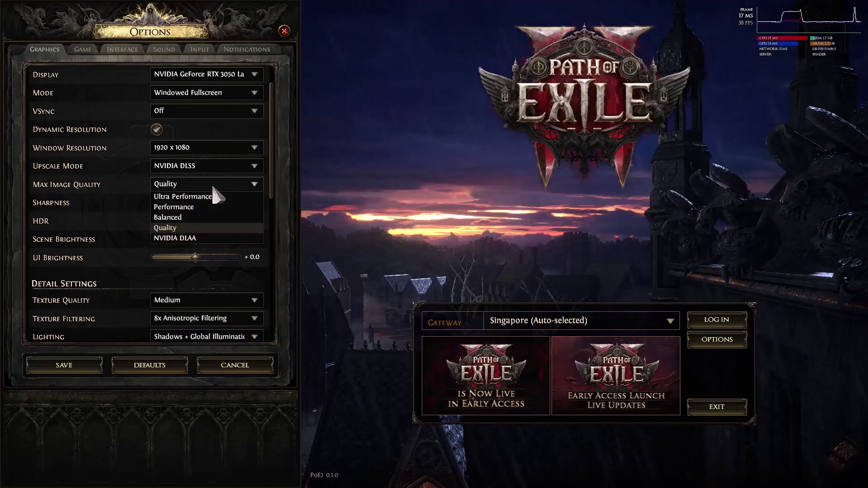
left_click(175, 228)
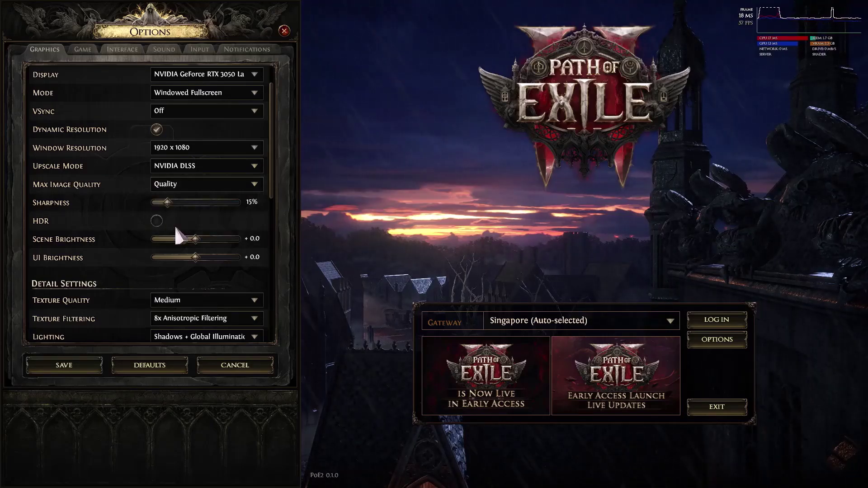
left_click(72, 364)
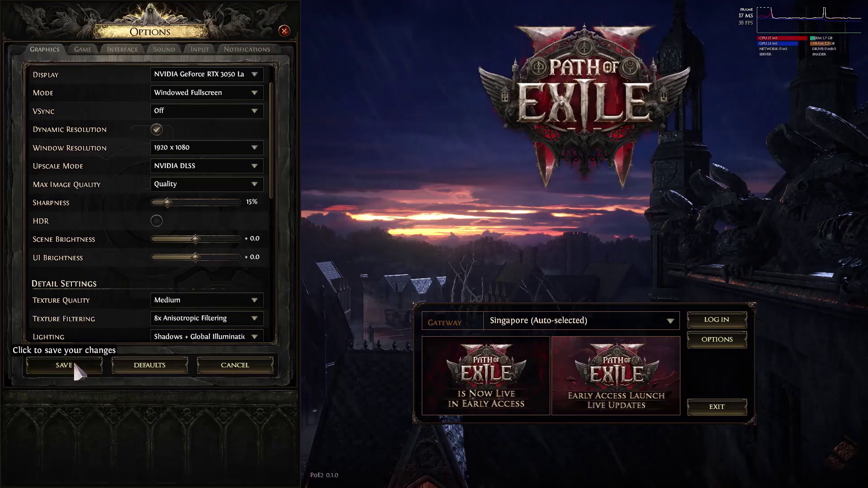
- Revert Upscale Mode to NIS (Default) and save
left_click(227, 164)
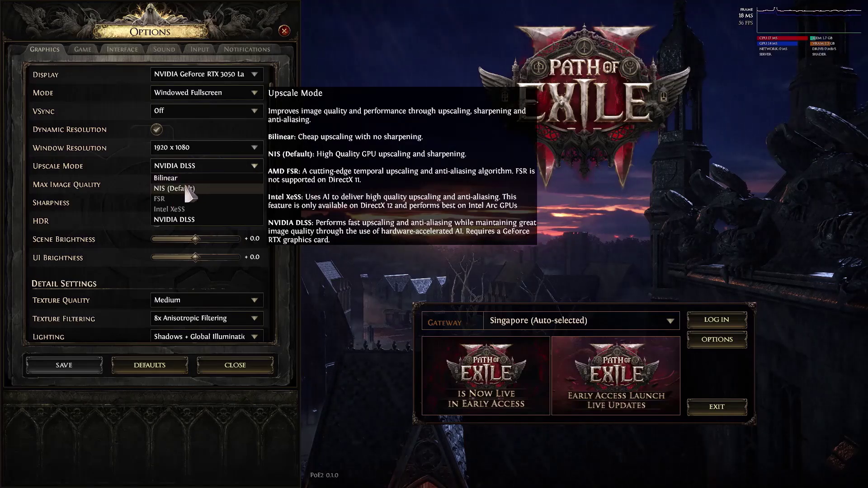
left_click(186, 188)
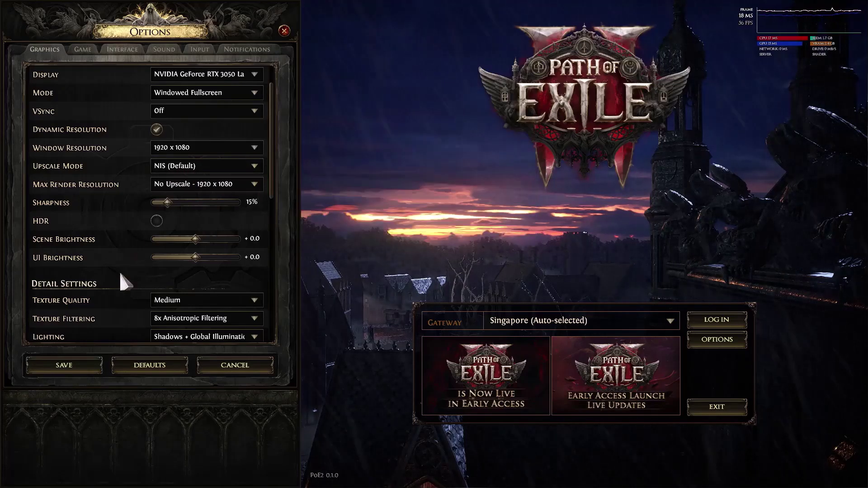
left_click(63, 362)
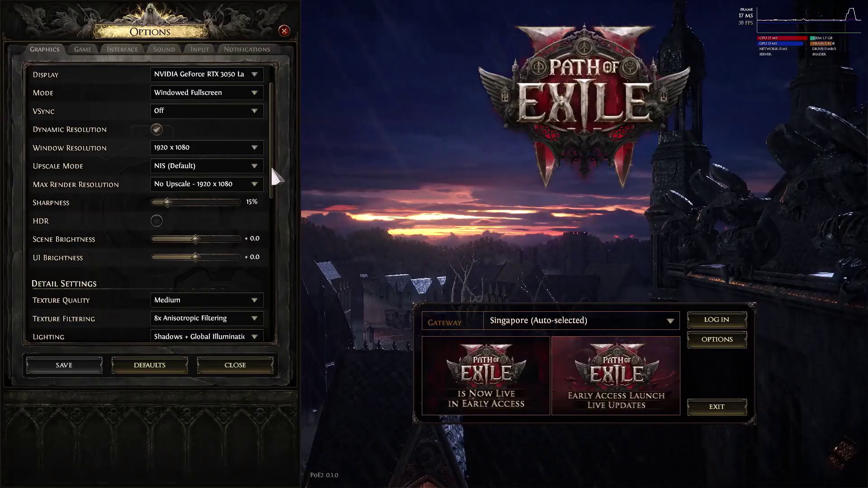
- Set texture quality Medium, sun shadows Low, lights Medium, water detail Low, and NVIDIA Reflex off
left_click_drag(271, 168, 276, 249)
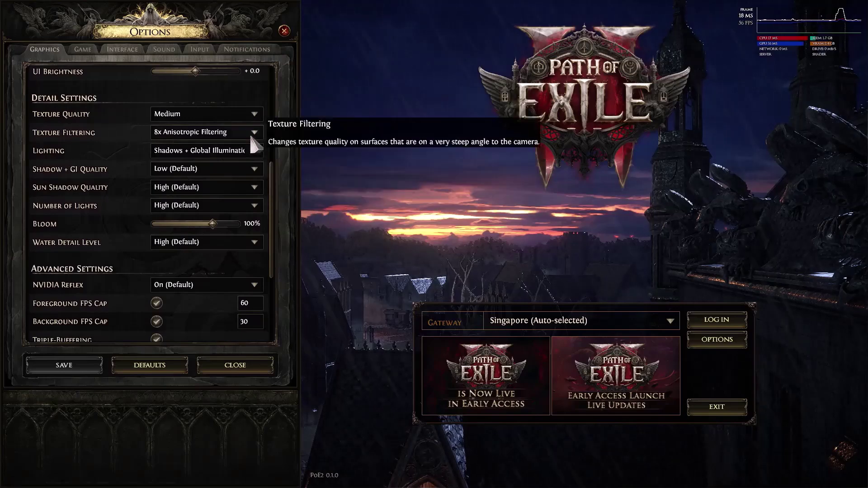
left_click(253, 114)
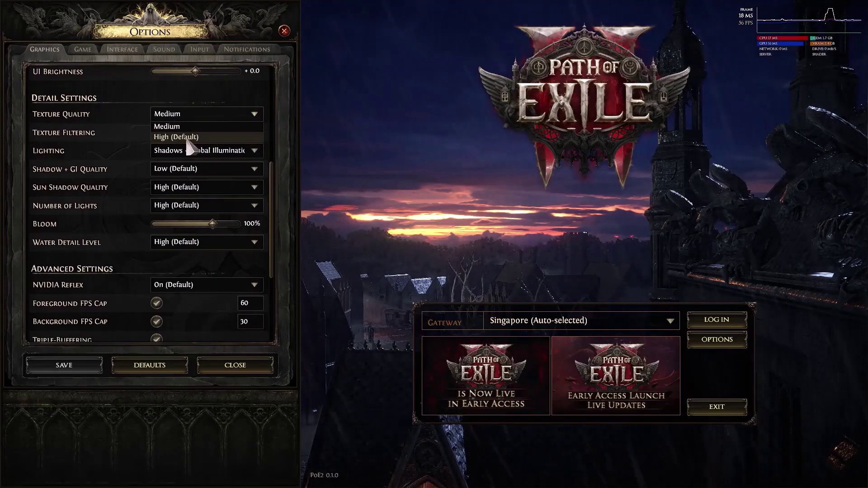
left_click(138, 124)
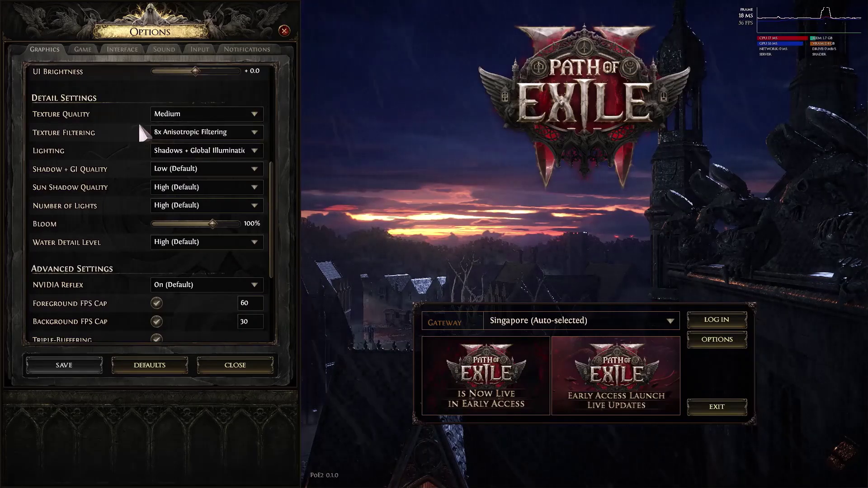
left_click(193, 188)
left_click(177, 200)
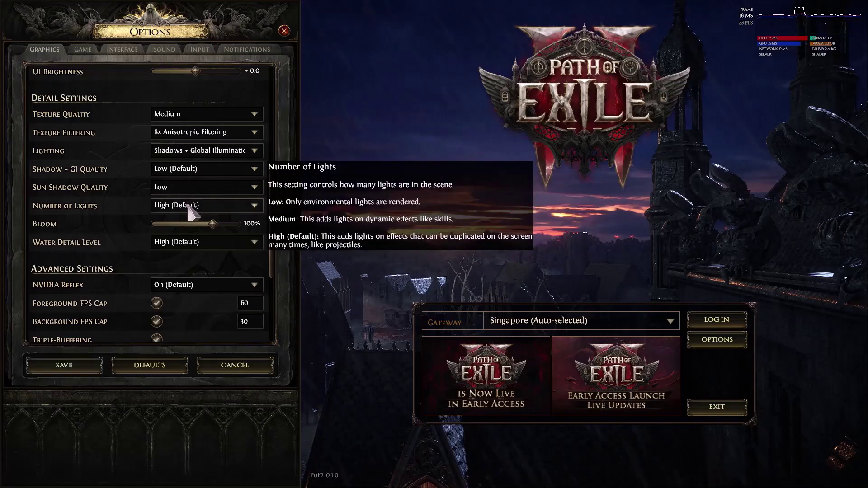
left_click(178, 206)
left_click(176, 218)
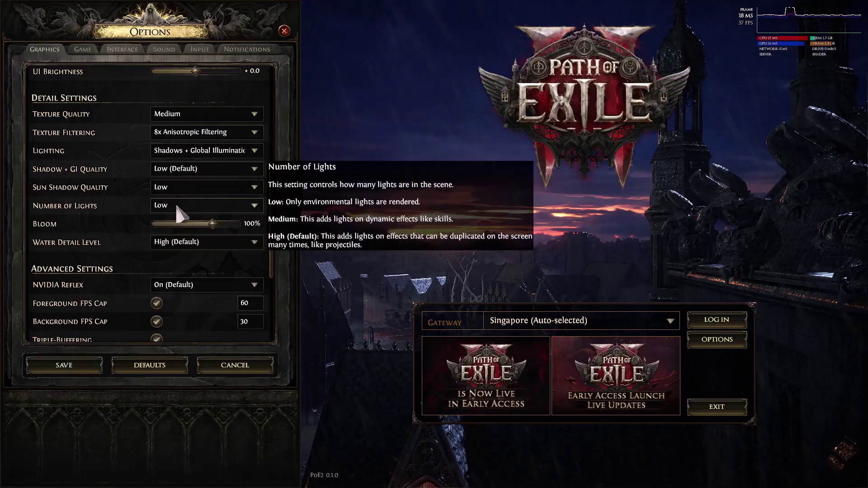
left_click(176, 205)
left_click(175, 228)
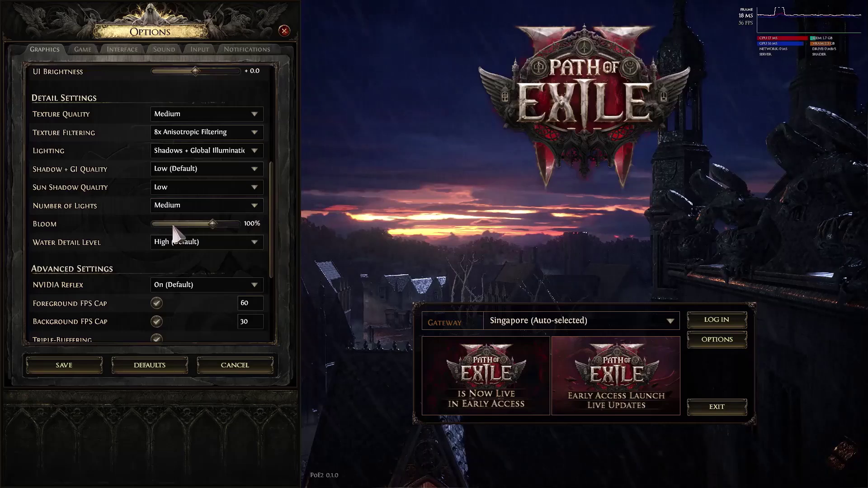
left_click(181, 245)
left_click(170, 256)
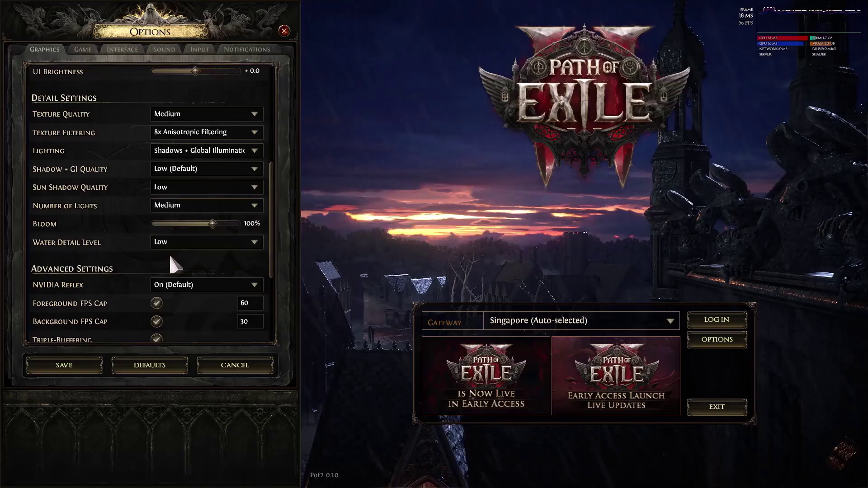
left_click(178, 293)
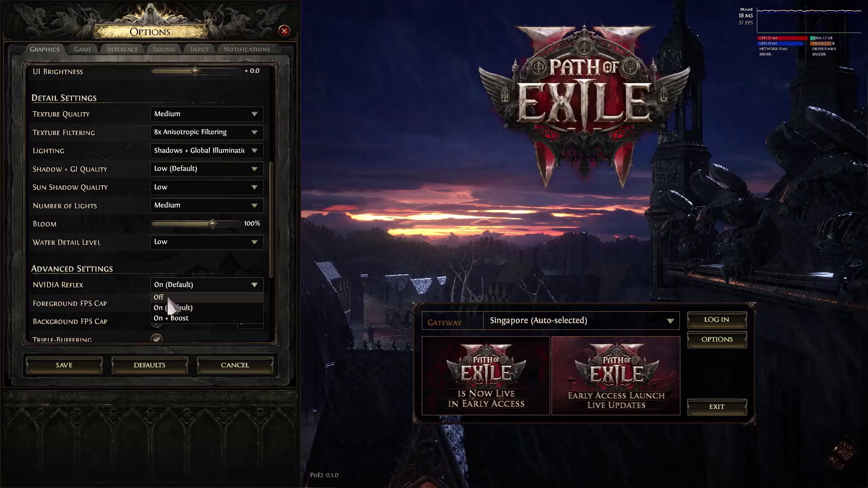
left_click(167, 298)
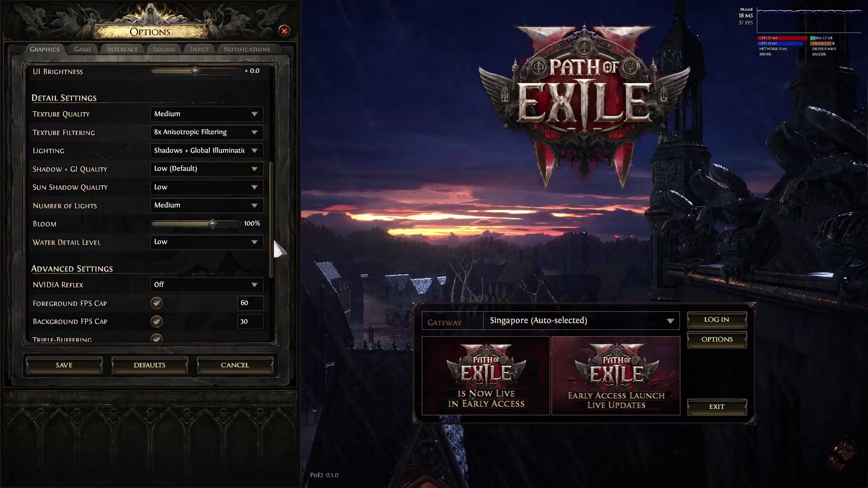
- Turn off dynamic resolution, save and close Options, and mark 'try changing server' in the checklist
left_click_drag(273, 240, 262, 96)
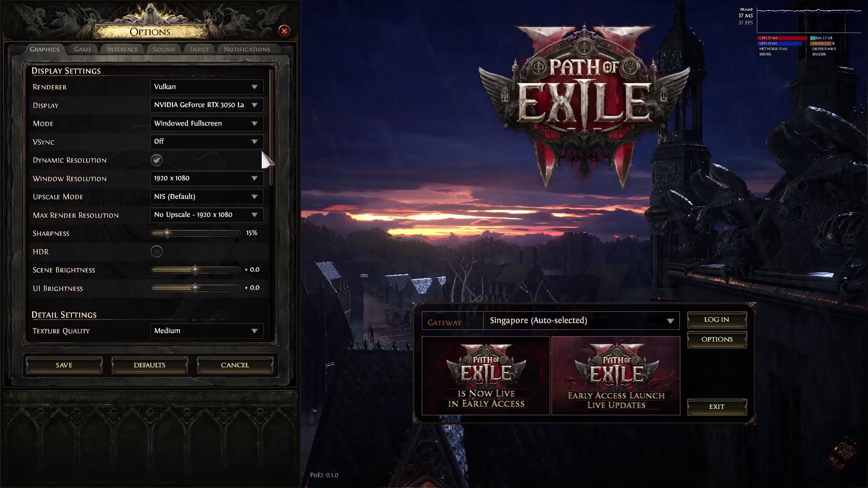
mouse_move(157, 161)
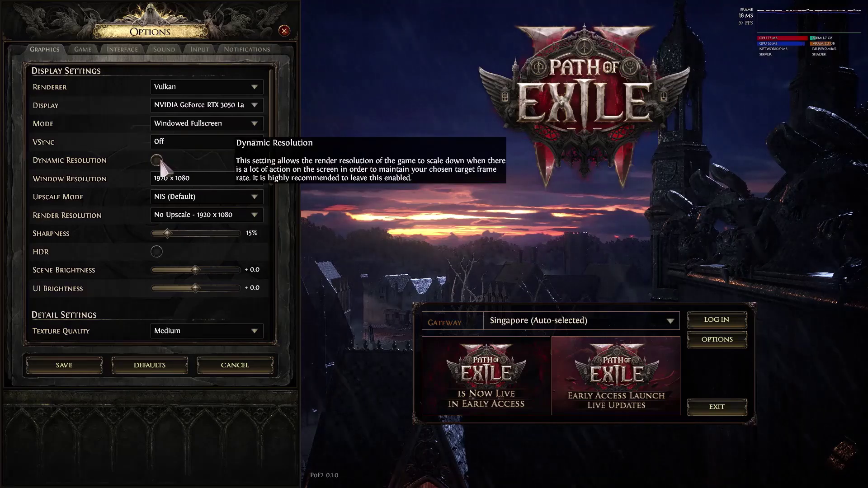
left_click(157, 161)
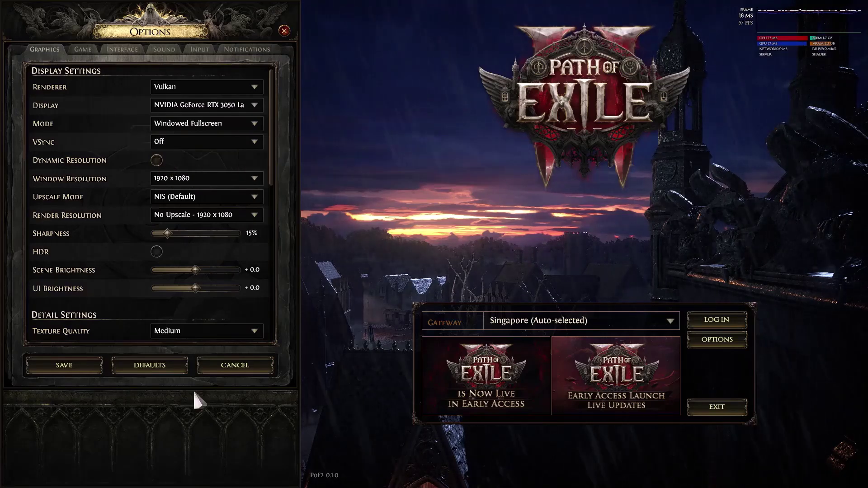
left_click(80, 365)
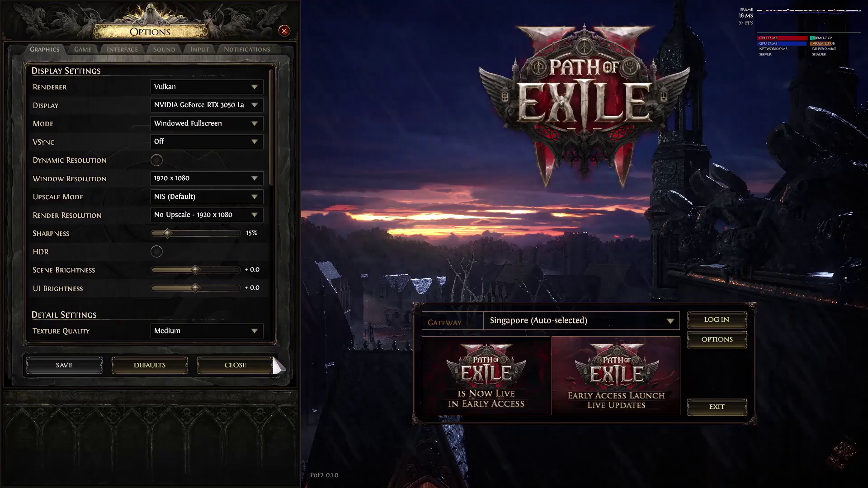
left_click(259, 365)
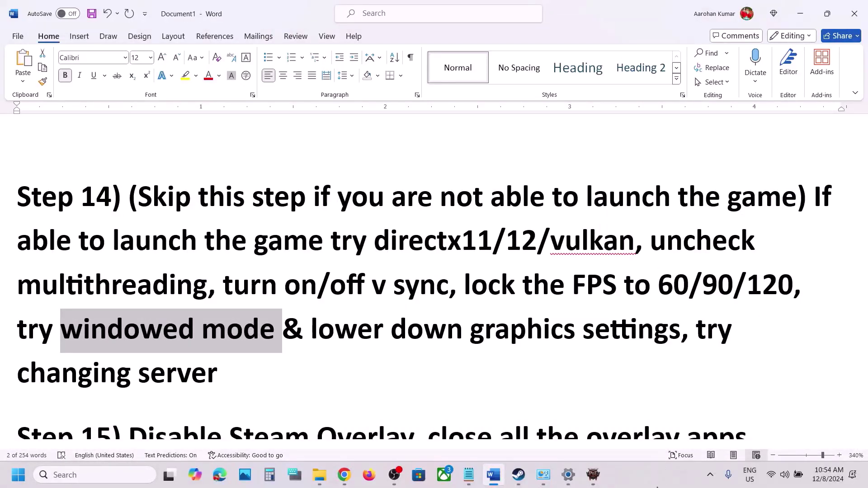
left_click(657, 487)
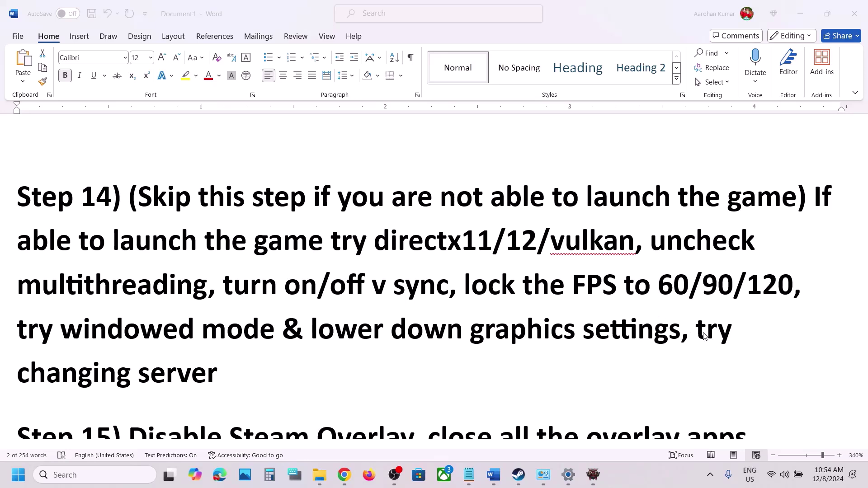
left_click_drag(698, 331, 207, 372)
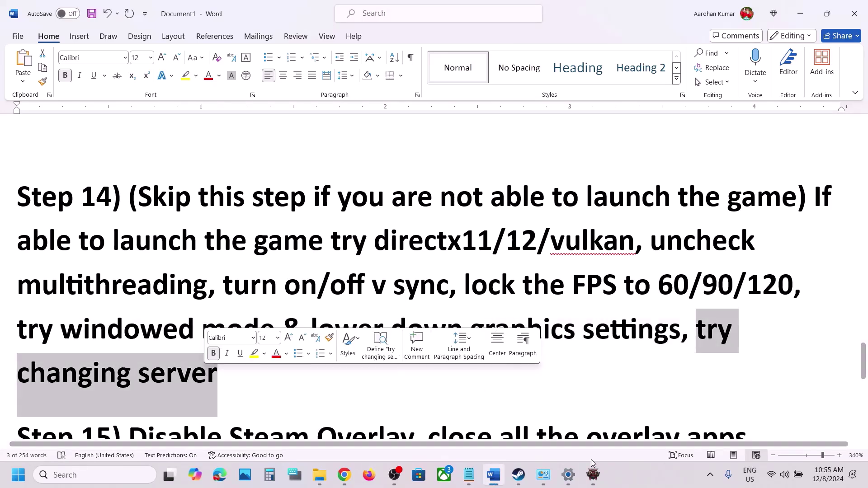
left_click(595, 477)
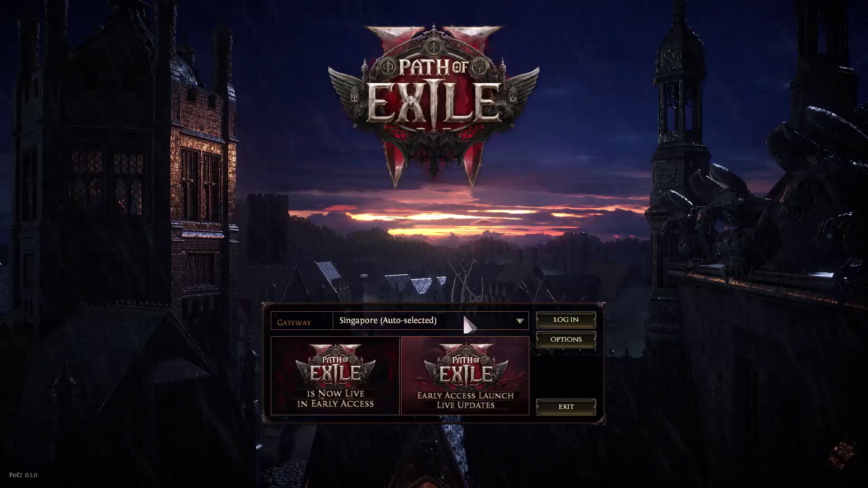
left_click(517, 322)
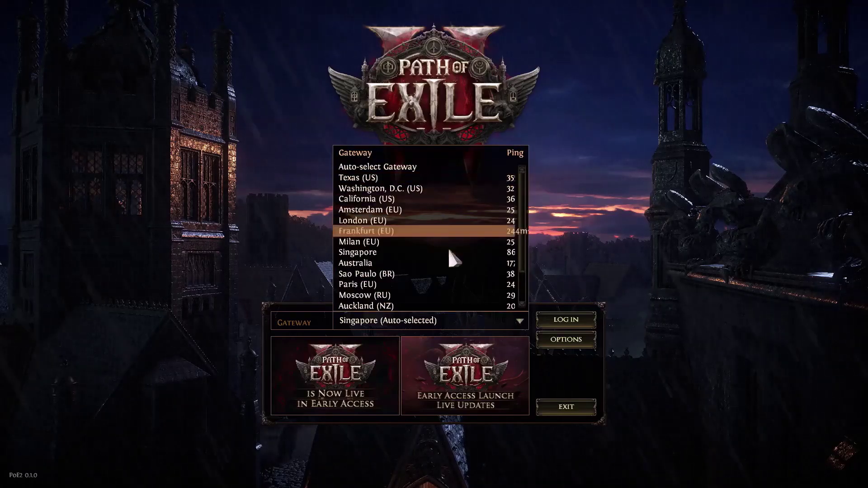
left_click(588, 197)
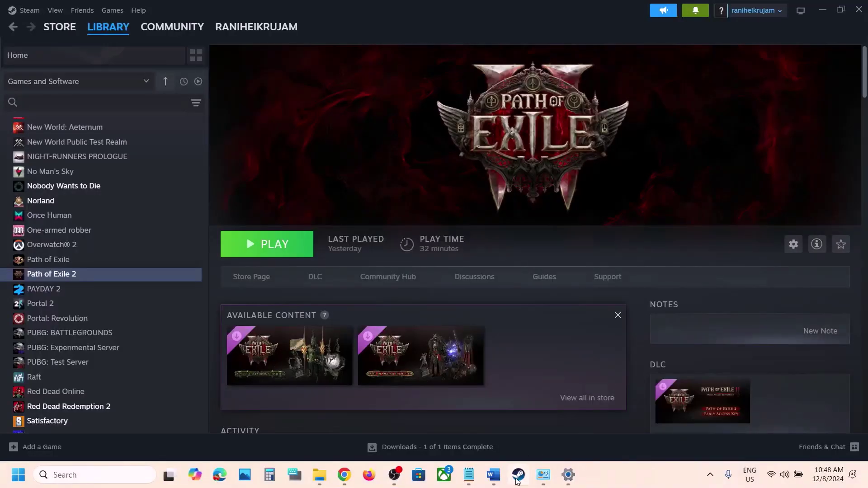
- Return to the checklist, scroll to Step 15 and highlight 'Disable Steam Overlay'
mouse_move(518, 480)
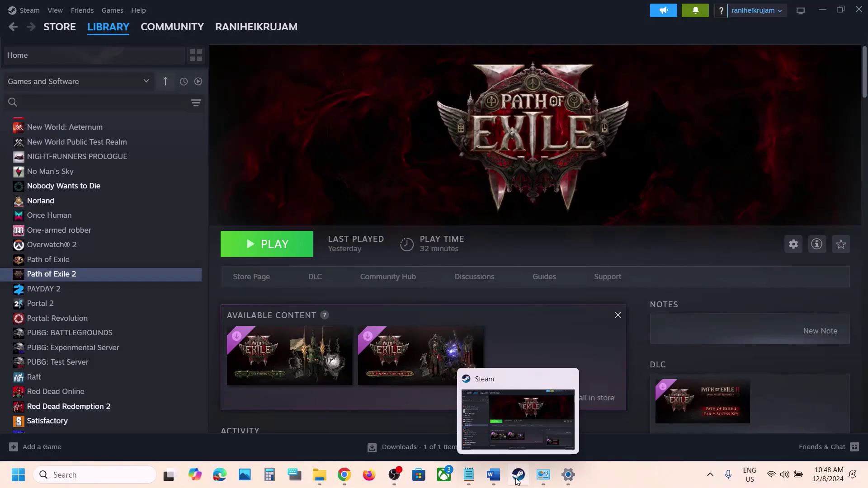
left_click(493, 475)
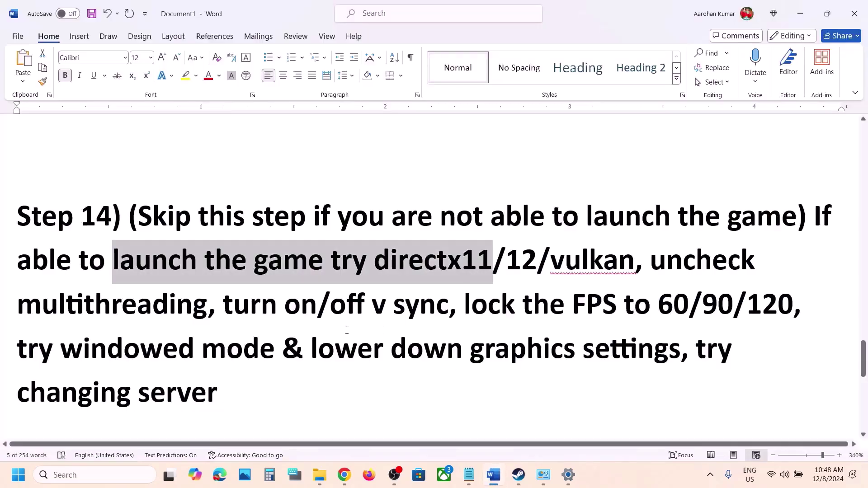
scroll(347, 330, "down", 5)
scroll(347, 330, "down", 1)
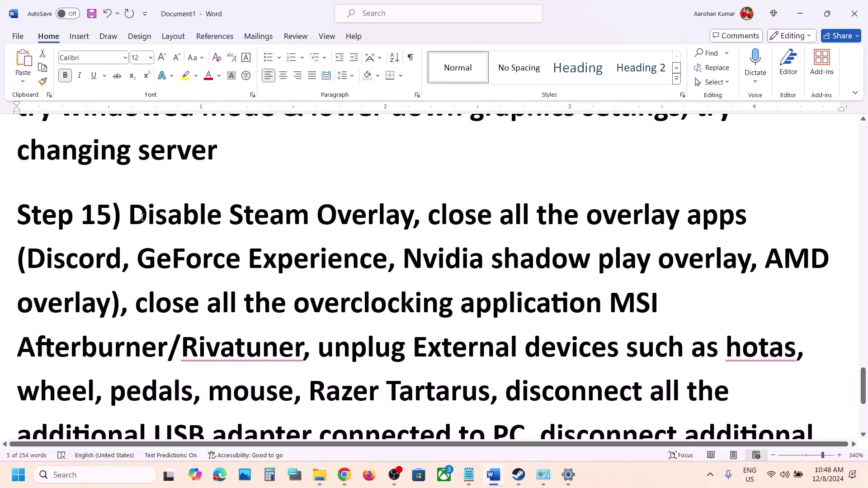
left_click_drag(130, 216, 412, 216)
- Disable 'Enable the Steam Overlay while in-game' in Path of Exile 2's Steam properties, then return to Word
left_click(519, 475)
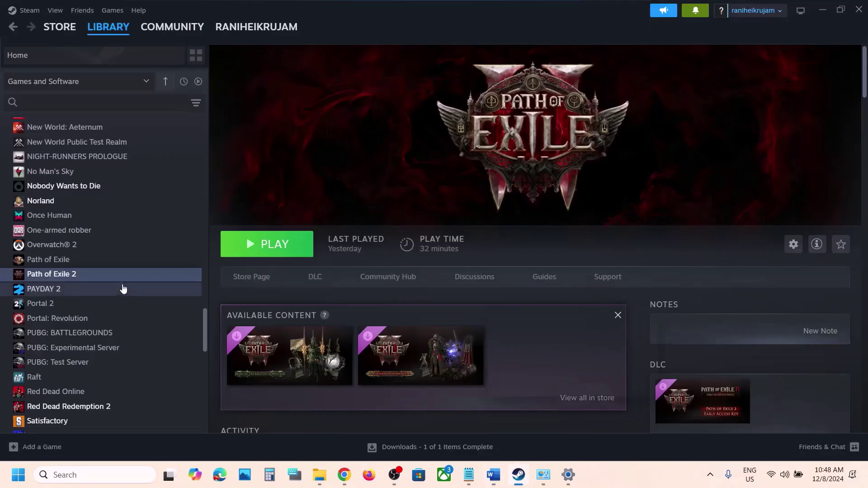
right_click(108, 281)
left_click(139, 366)
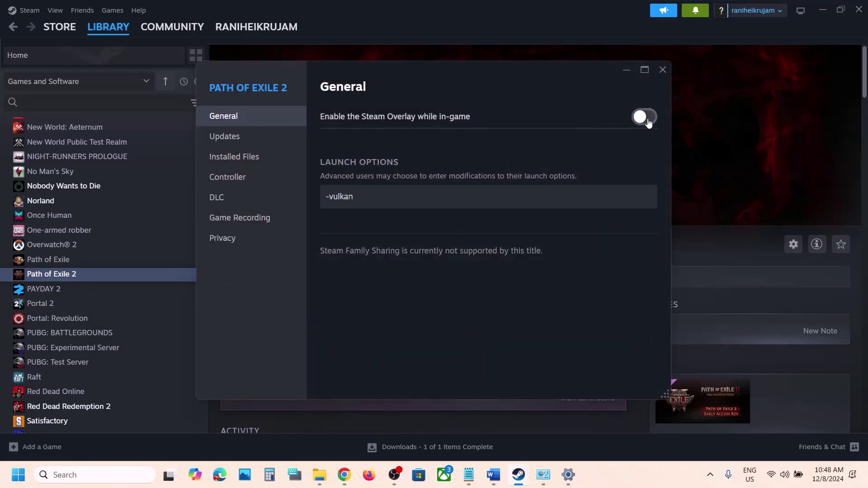
left_click(639, 118)
left_click(663, 70)
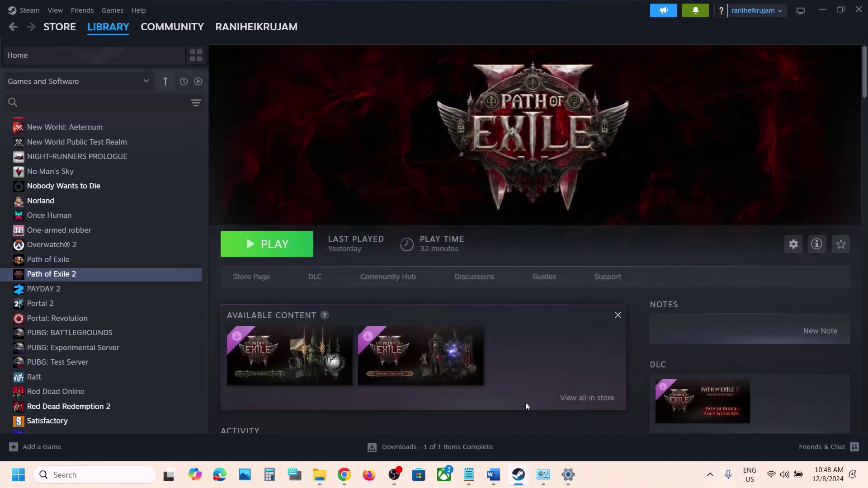
left_click(493, 483)
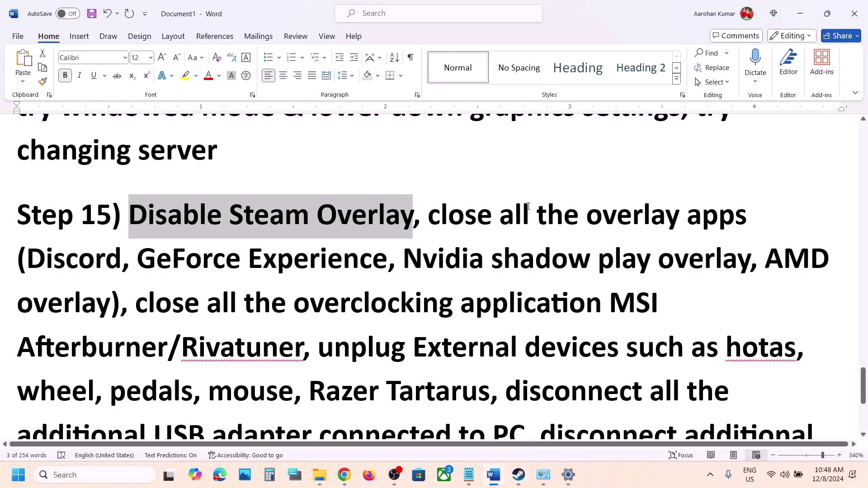
- Highlight 'Discord' and 'GeForce Experience' in the checklist's overlay apps list
left_click_drag(52, 267, 131, 265)
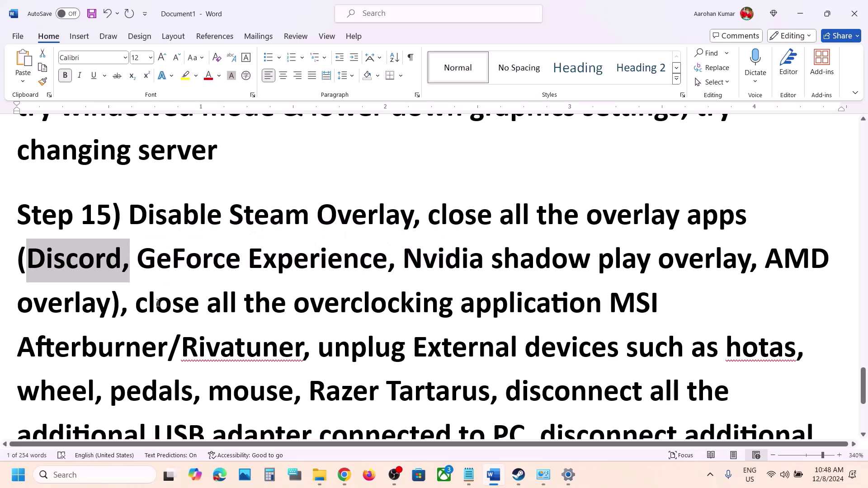
left_click_drag(153, 264, 386, 264)
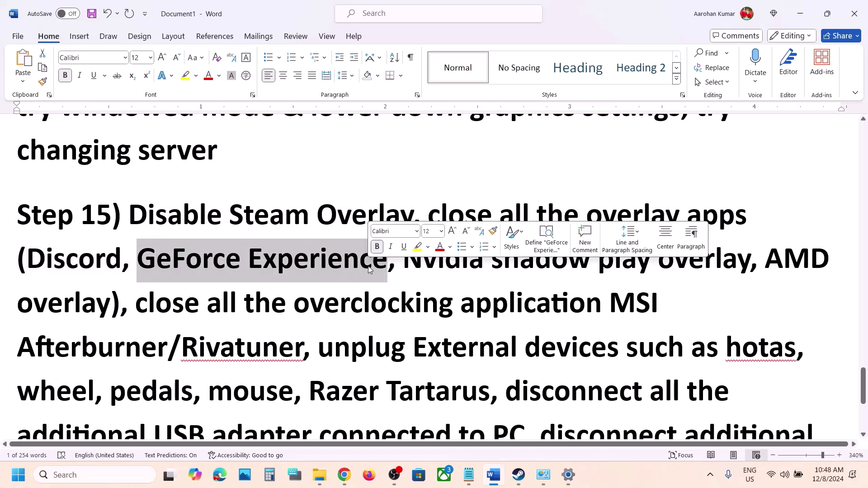
- Launch the NVIDIA app via a Windows search for 'nvi', leave its overlay off, and close it
key("super")
type("nvi")
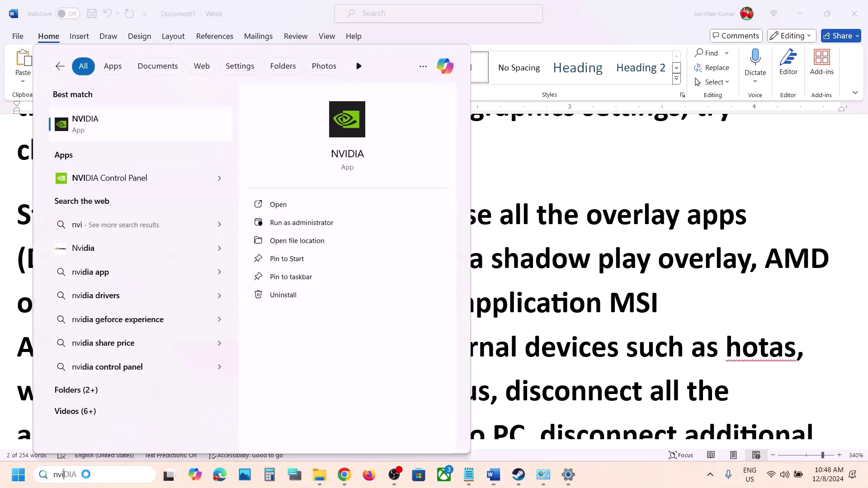
key("Return")
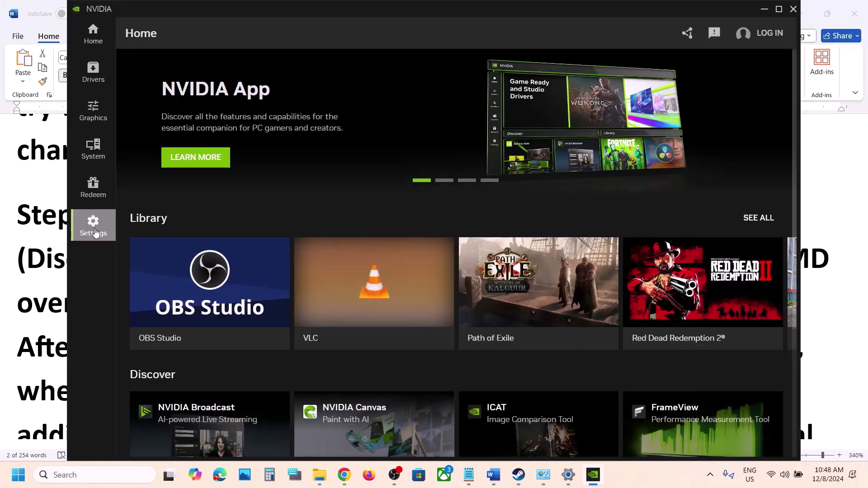
left_click(94, 226)
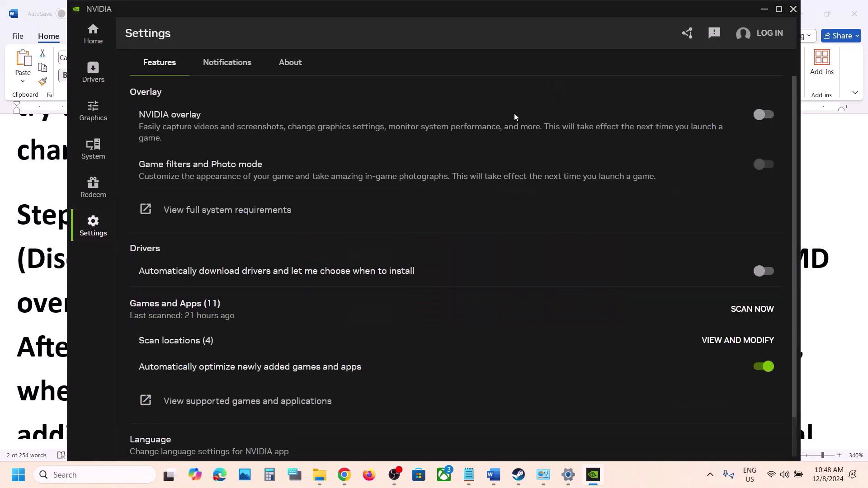
left_click(769, 117)
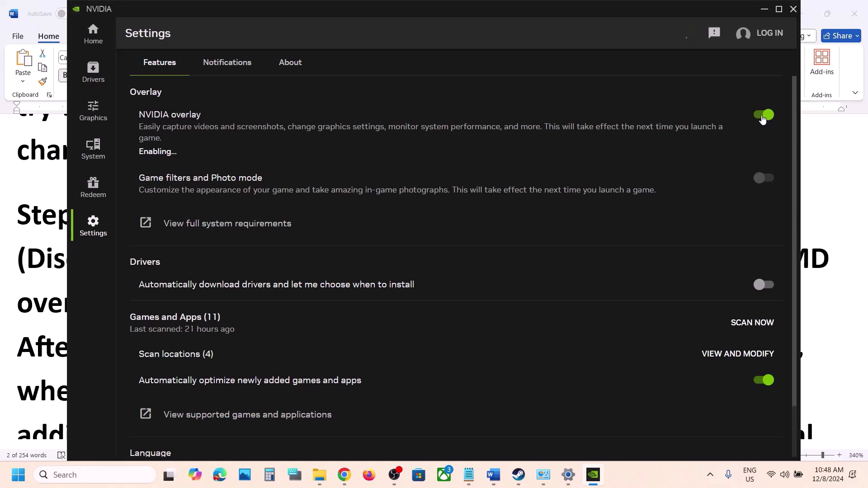
left_click(761, 116)
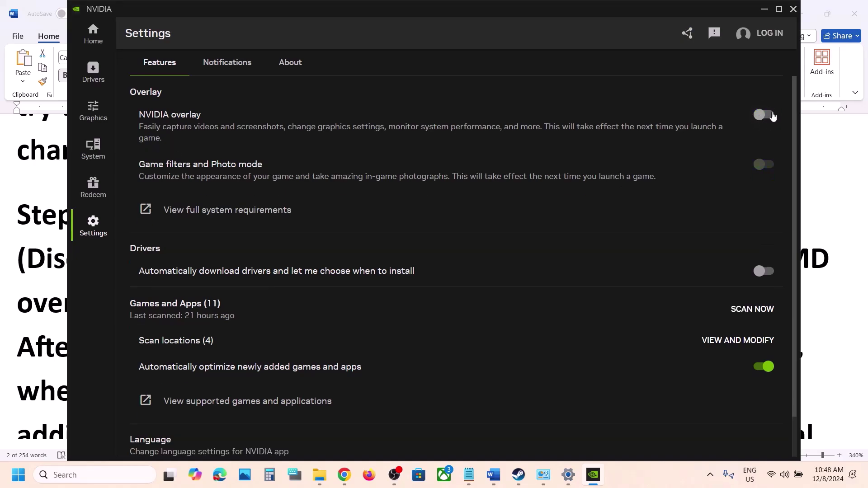
left_click(794, 9)
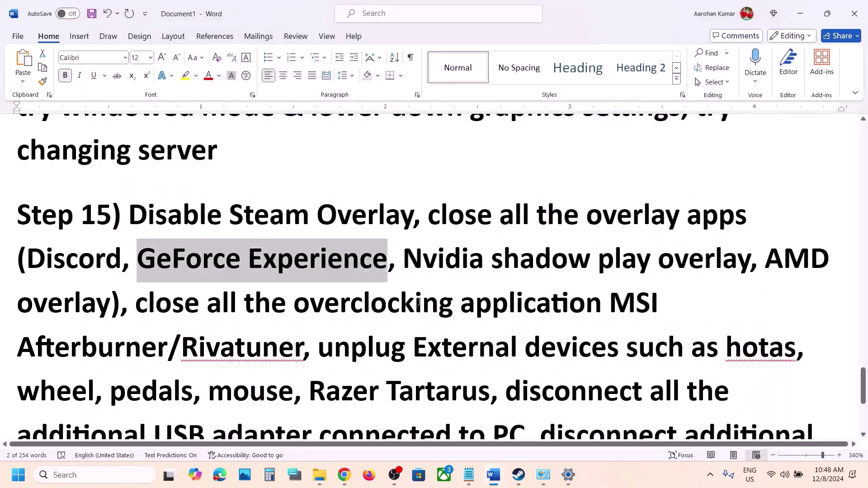
- Highlight the overclocking applications and external devices items in Step 15
scroll(412, 278, "down", 1)
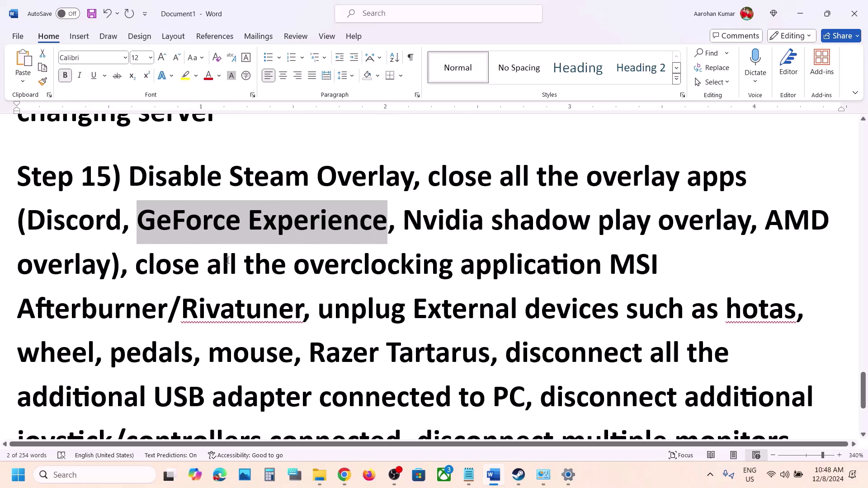
left_click_drag(130, 276, 305, 311)
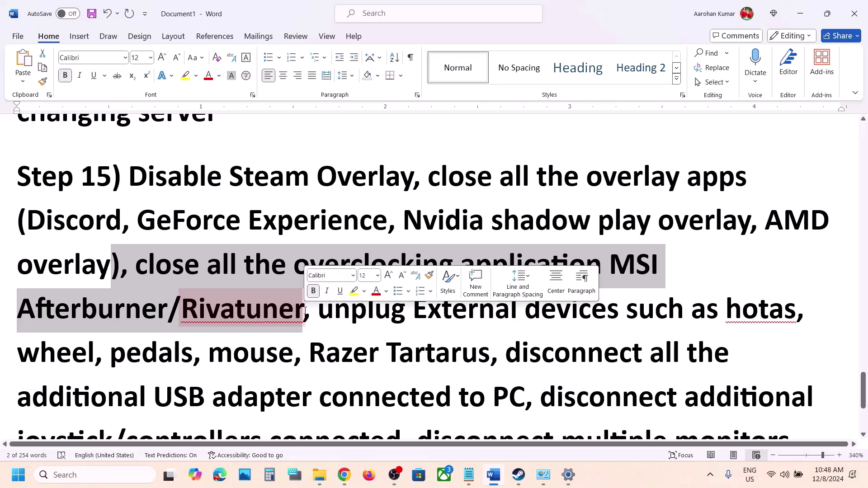
scroll(305, 312, "down", 3)
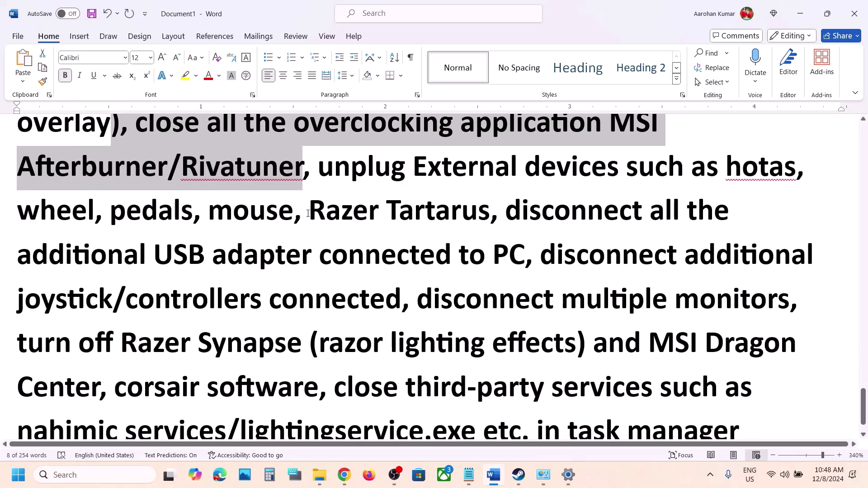
left_click(308, 213)
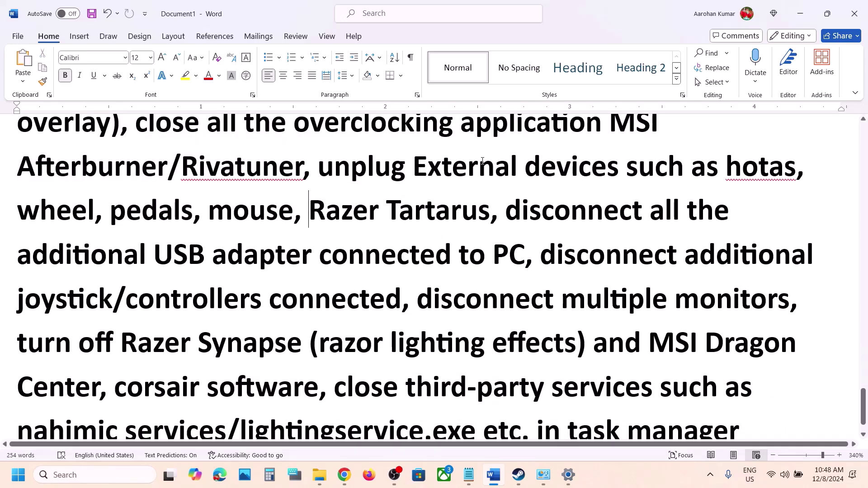
left_click_drag(480, 162, 526, 256)
- Highlight the multiple monitors and remaining items, return to the top, and bring Steam forward
scroll(553, 253, "down", 1)
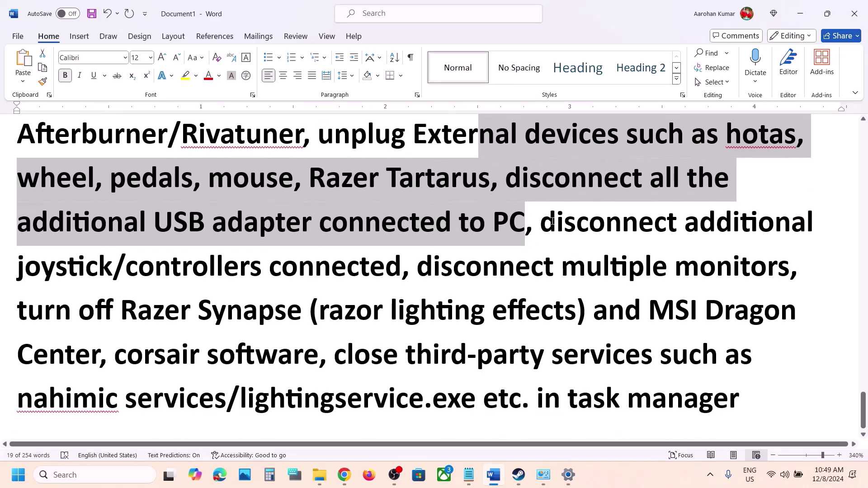
left_click_drag(552, 221, 789, 268)
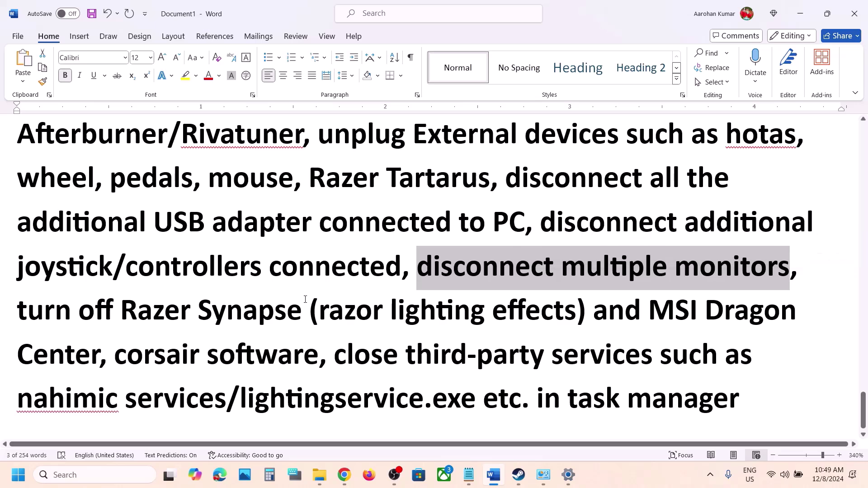
scroll(305, 300, "down", 1)
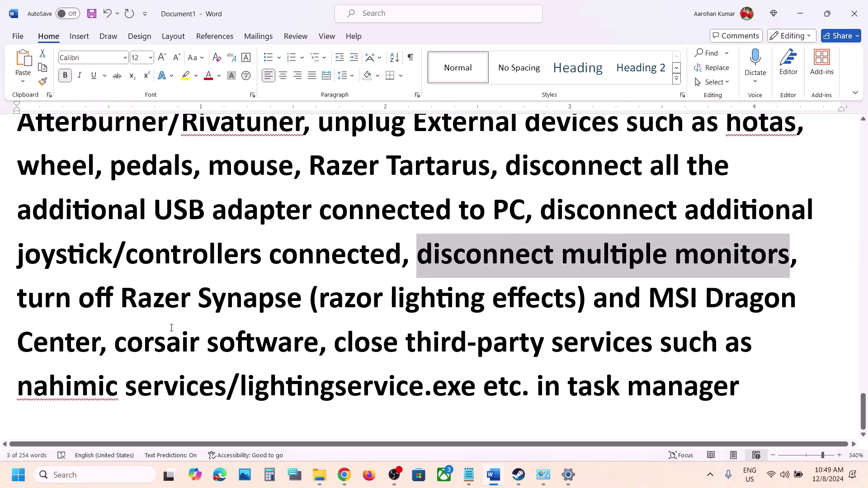
left_click_drag(43, 301, 741, 403)
key("ctrl+Home")
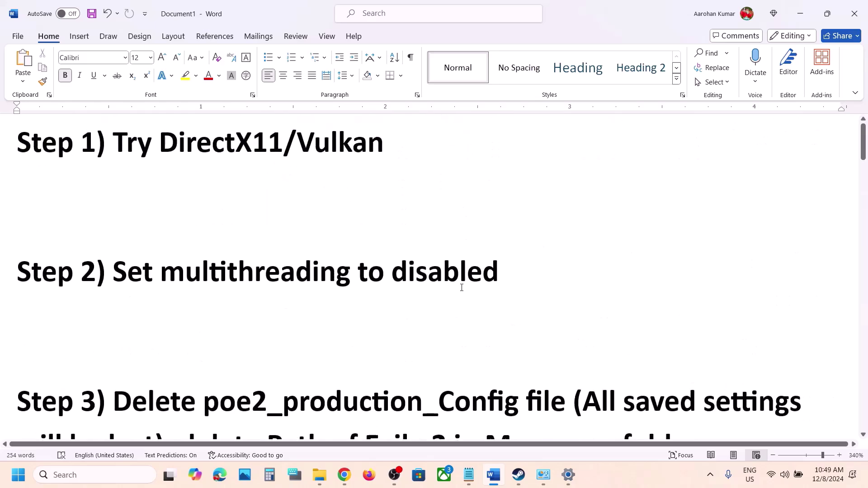
left_click(518, 475)
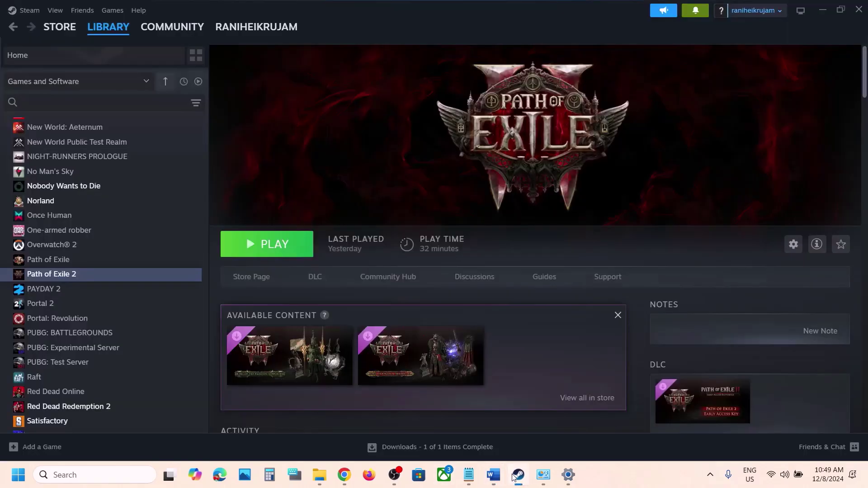